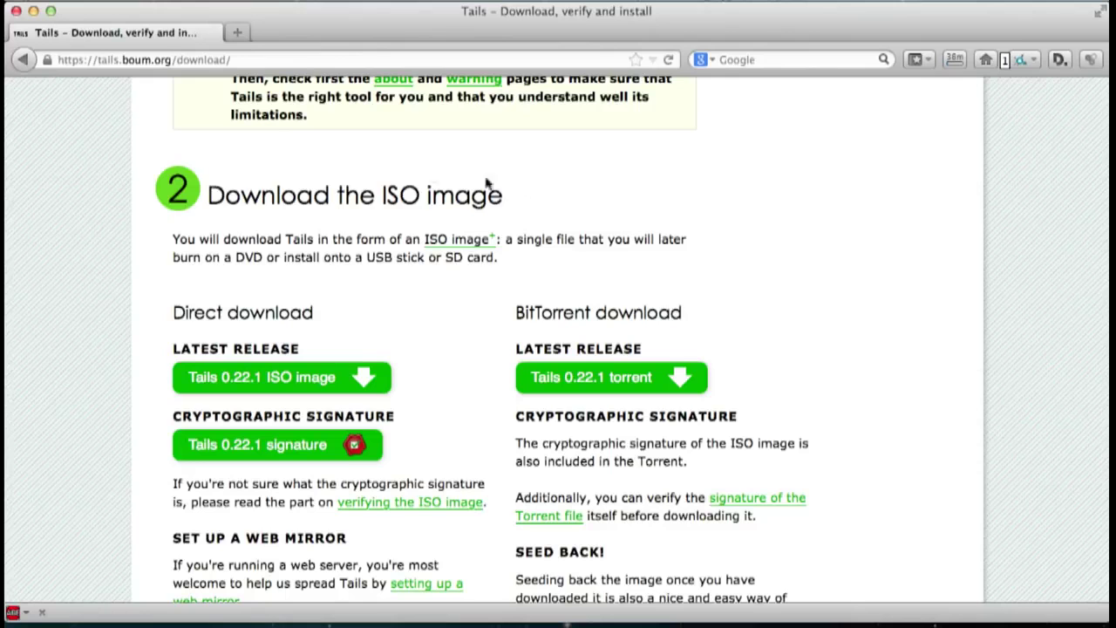
# - Minimize the Firefox window showing the Tails 0.22.1 download page
pyautogui.click(32, 12)
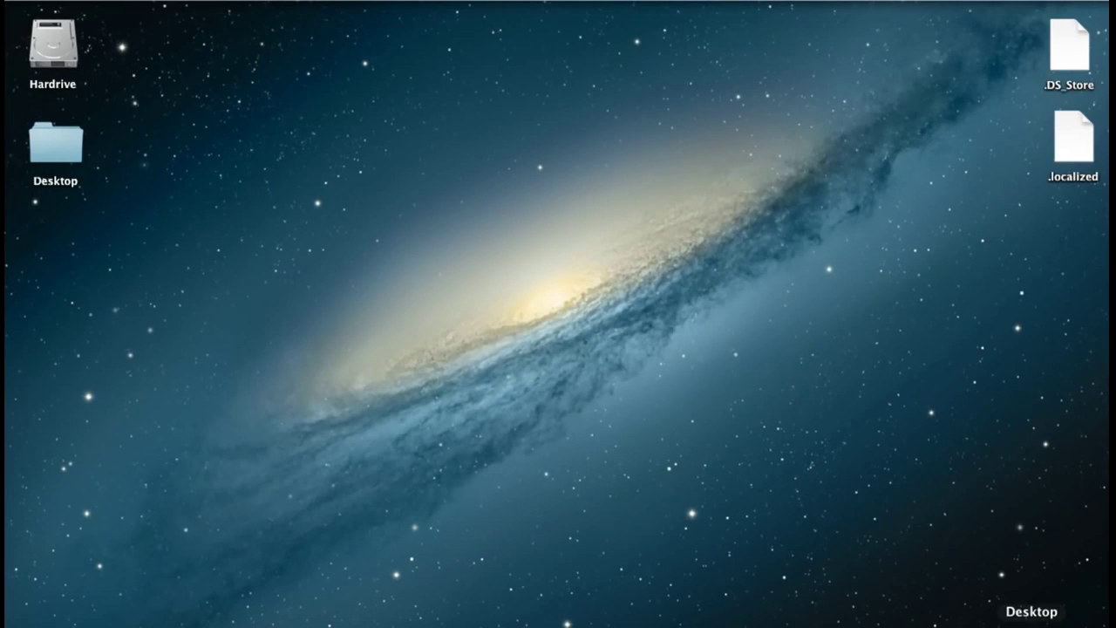
# - Launch Disk Utility from Finder's Applications > Utilities folder
pyautogui.click(1033, 615)
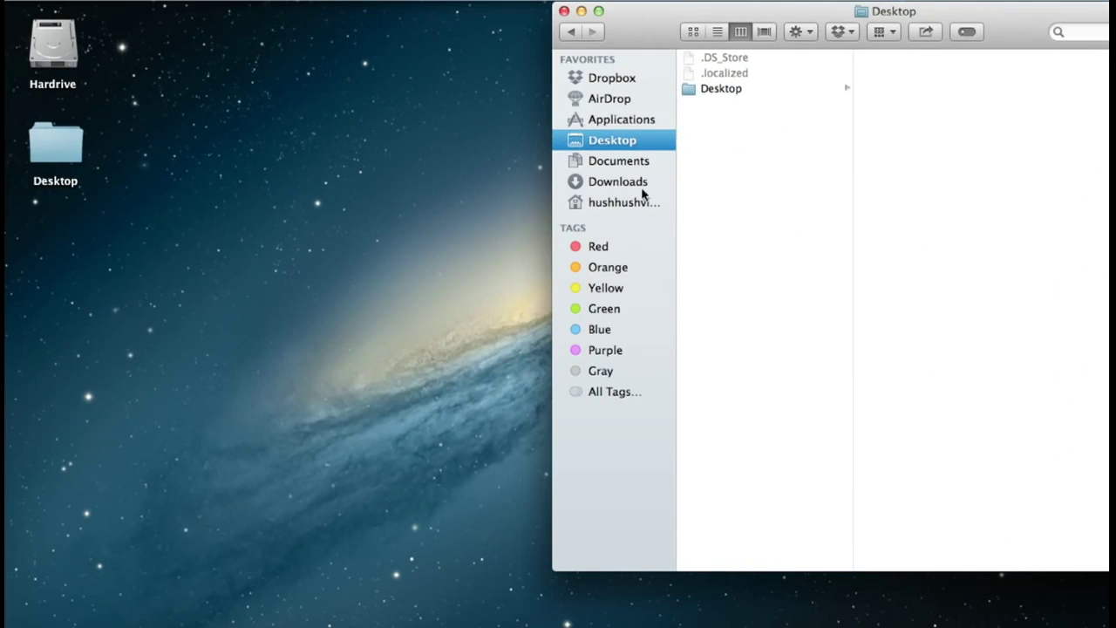
pyautogui.click(617, 119)
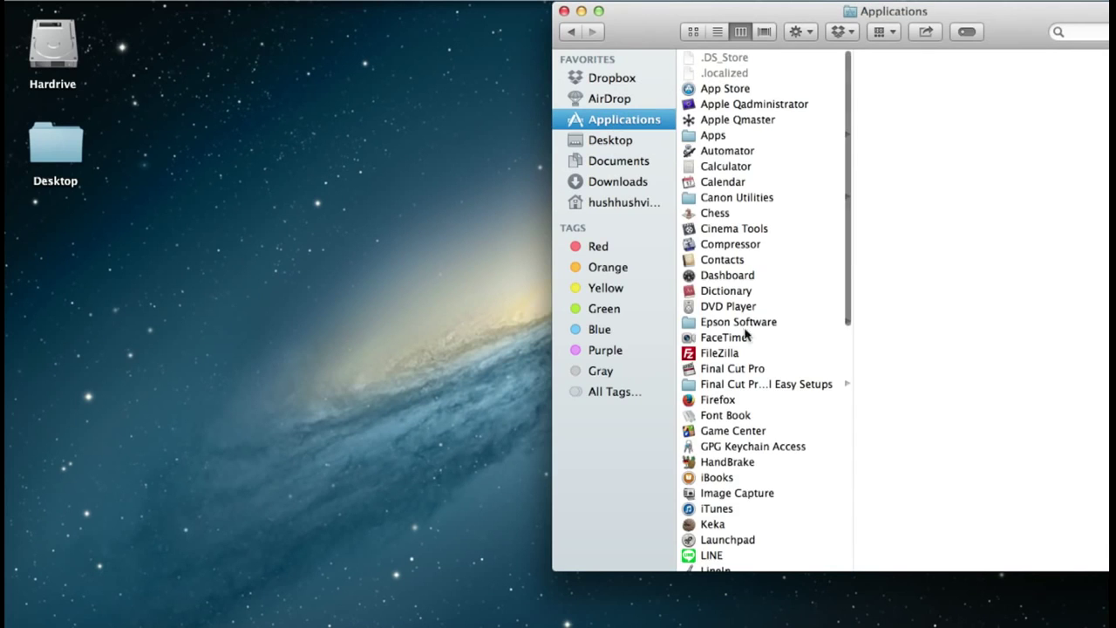
pyautogui.scroll(-5, 747, 345)
pyautogui.scroll(-5, 747, 346)
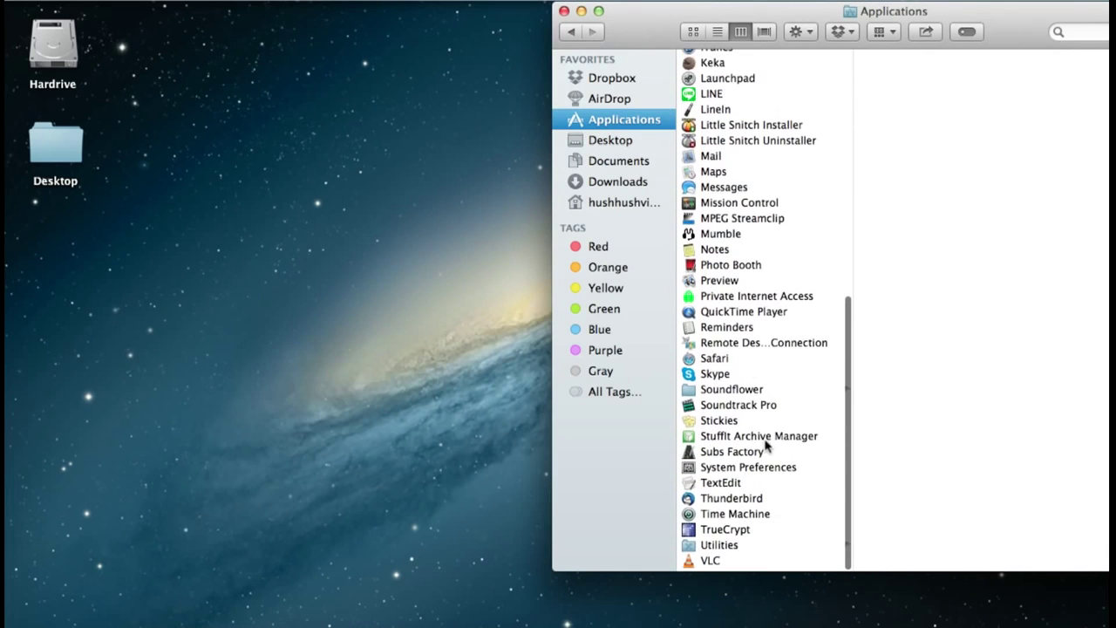
pyautogui.click(725, 550)
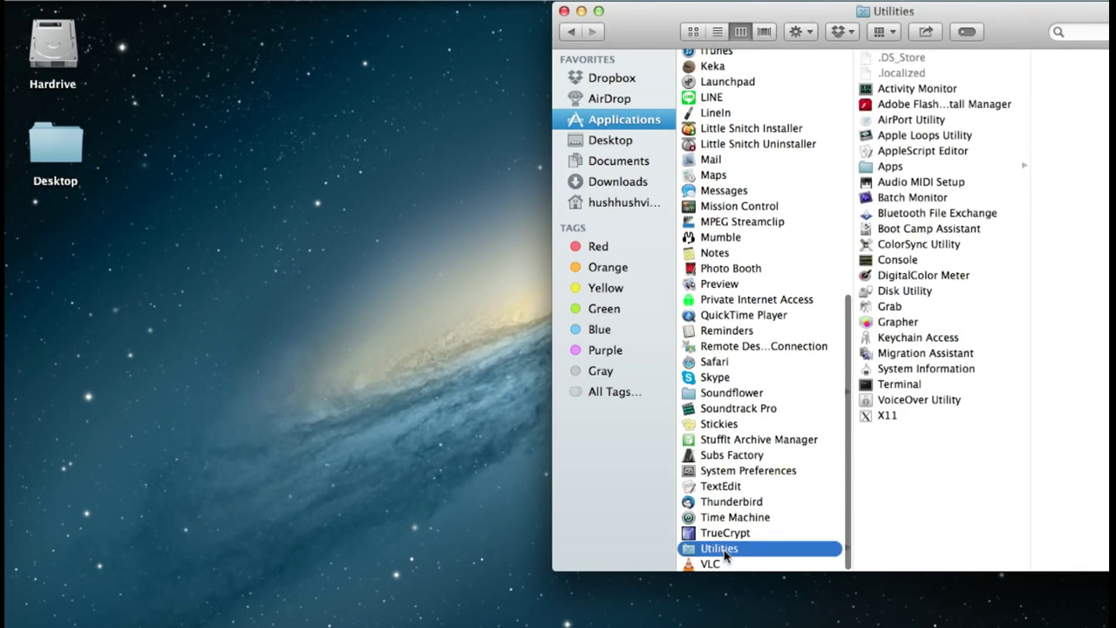
pyautogui.click(906, 293)
pyautogui.doubleClick(907, 293)
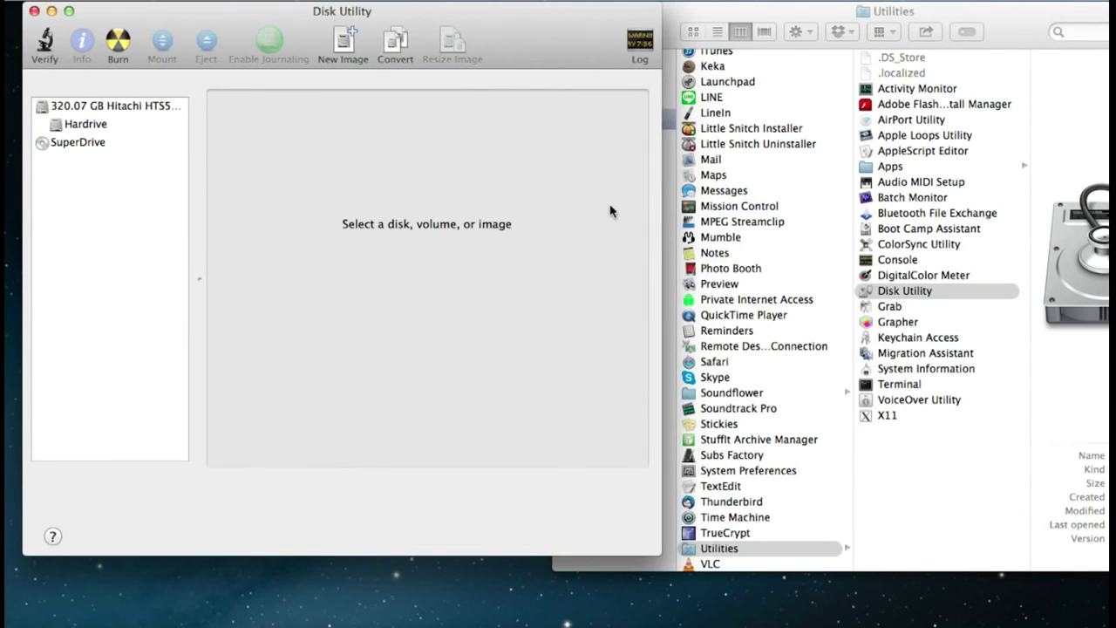
# - Drag tails-i386-0.22.1.iso from Downloads into the Disk Utility sidebar
pyautogui.click(689, 12)
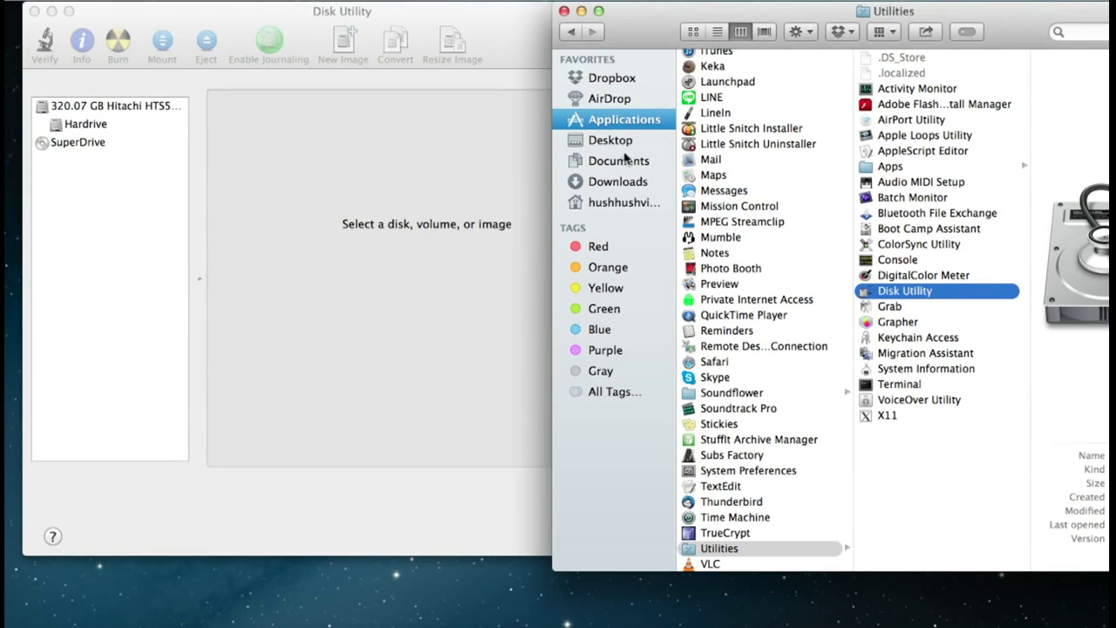
pyautogui.click(606, 183)
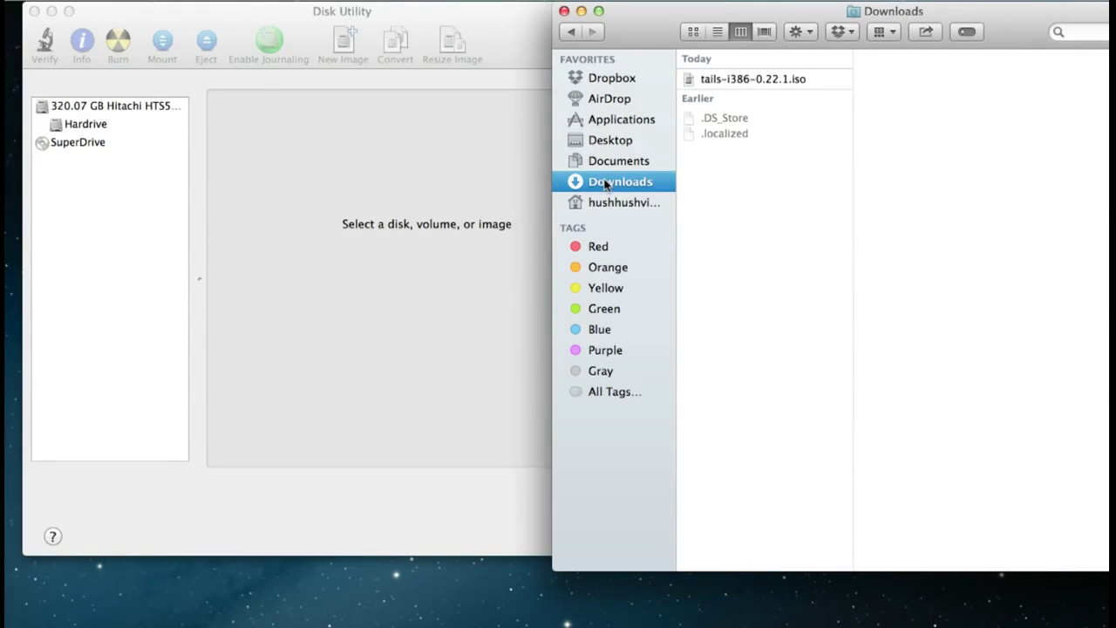
pyautogui.click(738, 81)
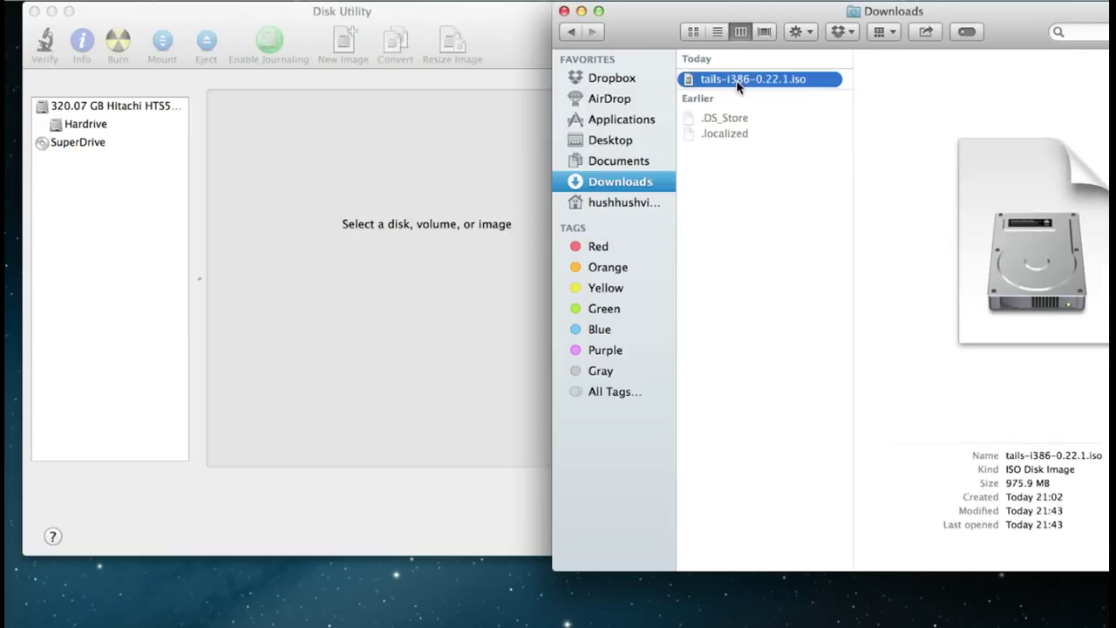
pyautogui.moveTo(688, 81); pyautogui.dragTo(99, 227)
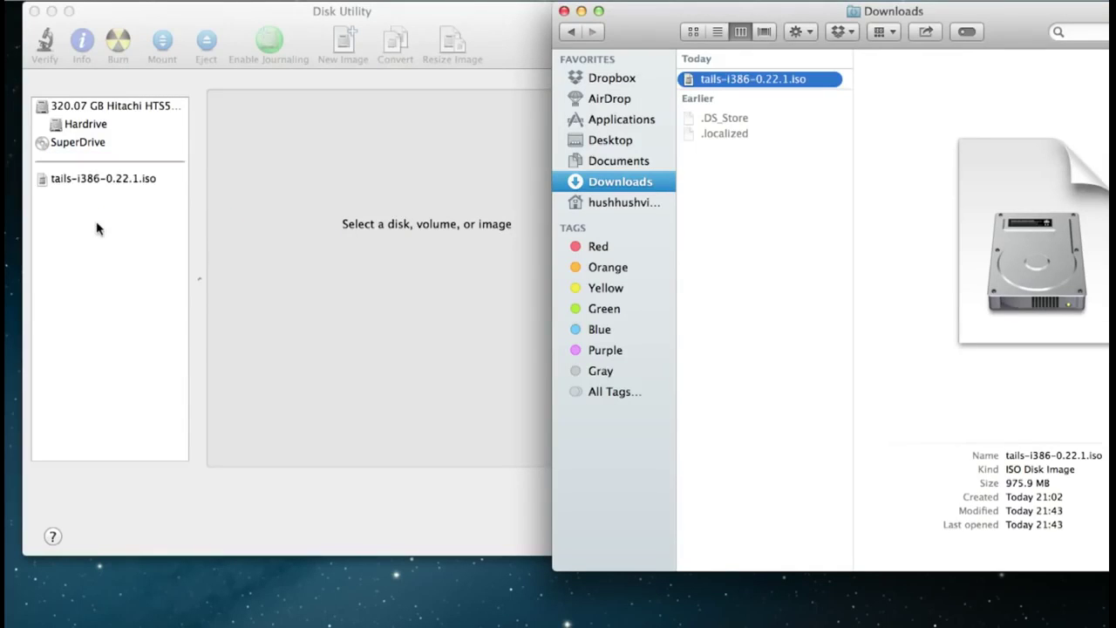
# - Burn the tails-i386-0.22.1.iso image to disc at 4x speed
pyautogui.click(124, 225)
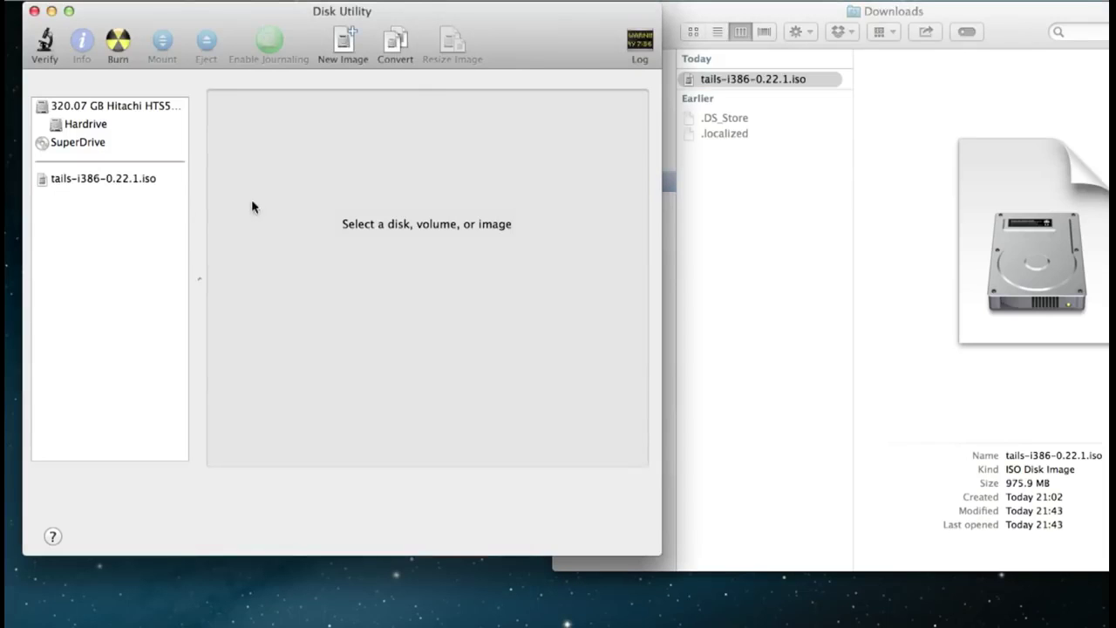
pyautogui.click(113, 178)
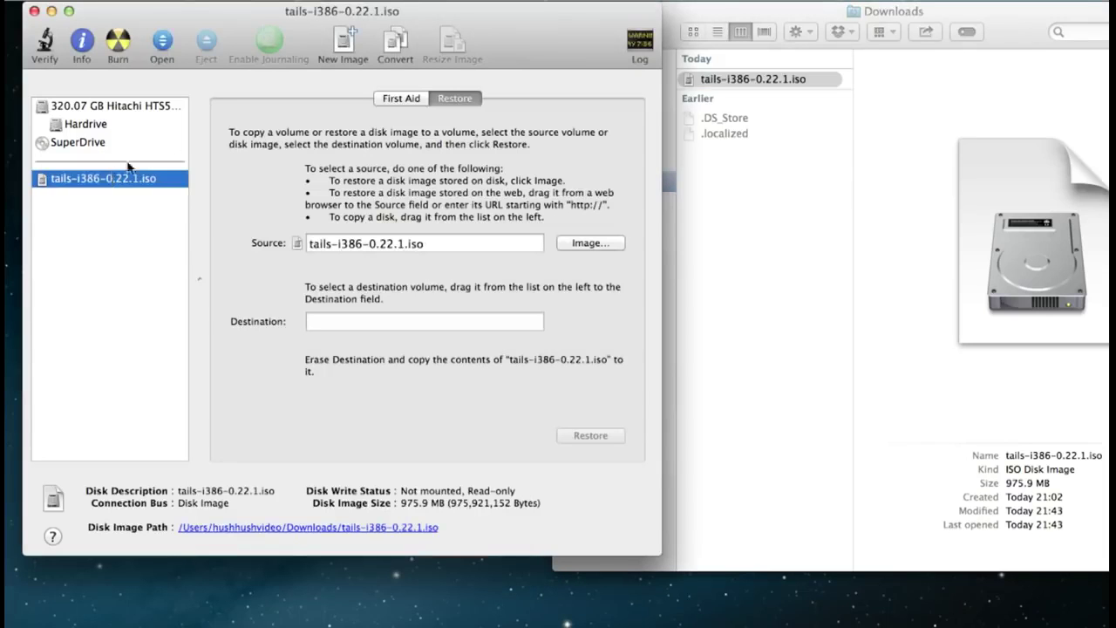
pyautogui.click(119, 44)
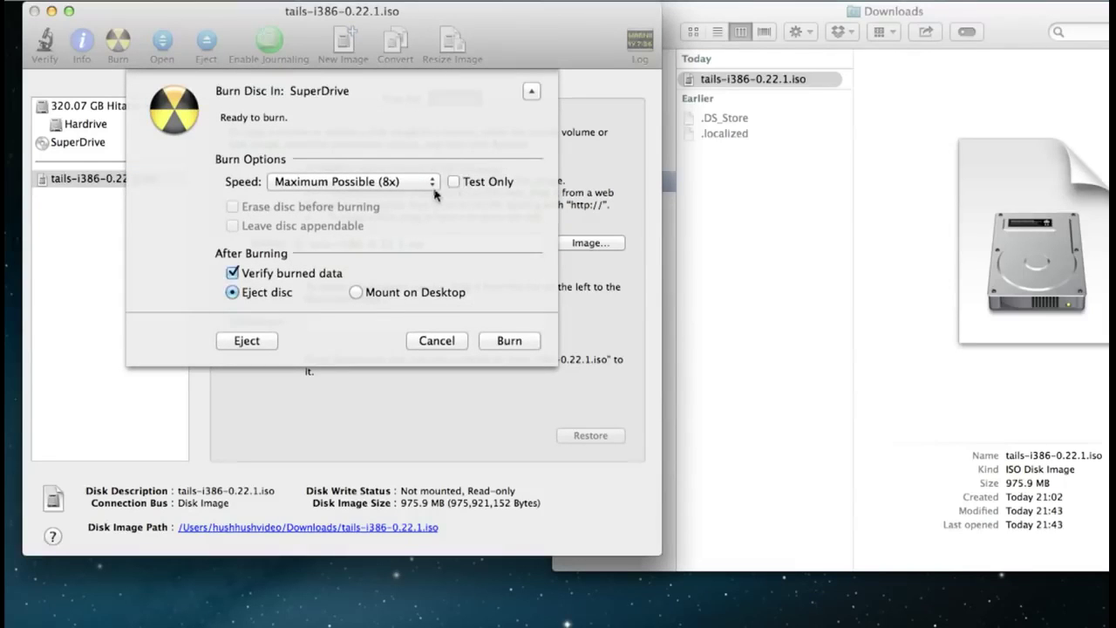
pyautogui.click(429, 185)
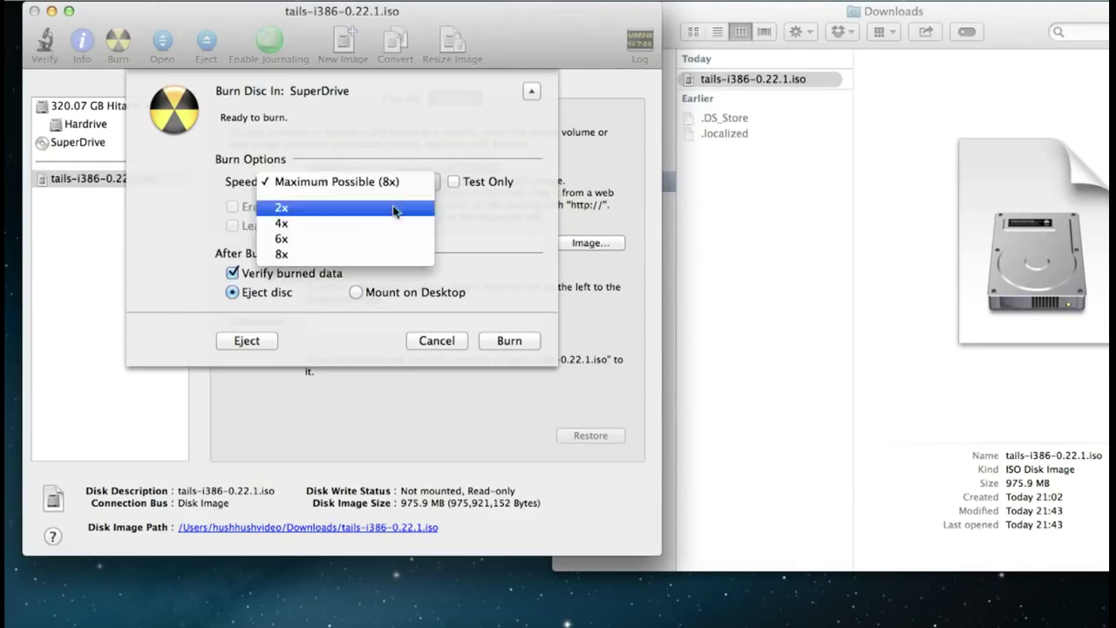
pyautogui.click(375, 223)
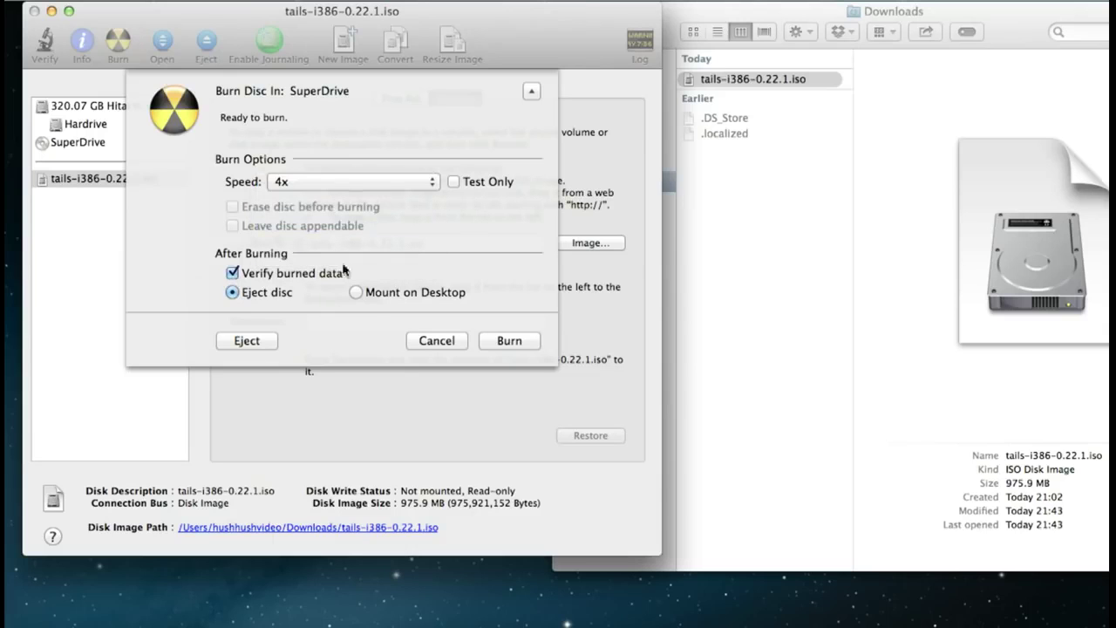
pyautogui.click(504, 342)
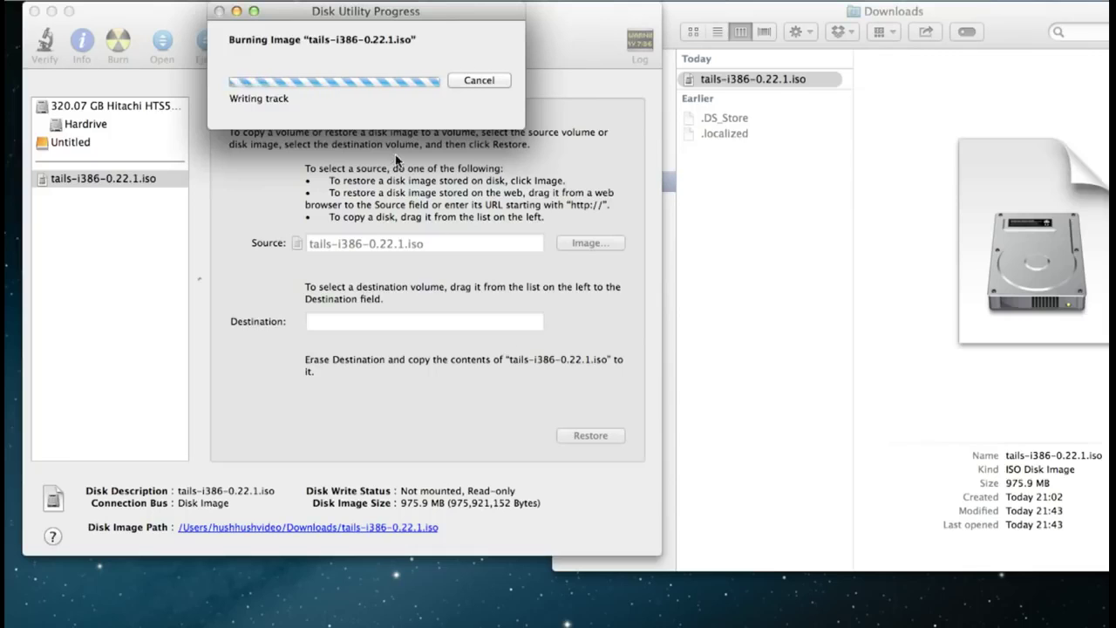
pyautogui.moveTo(406, 13); pyautogui.dragTo(633, 268)
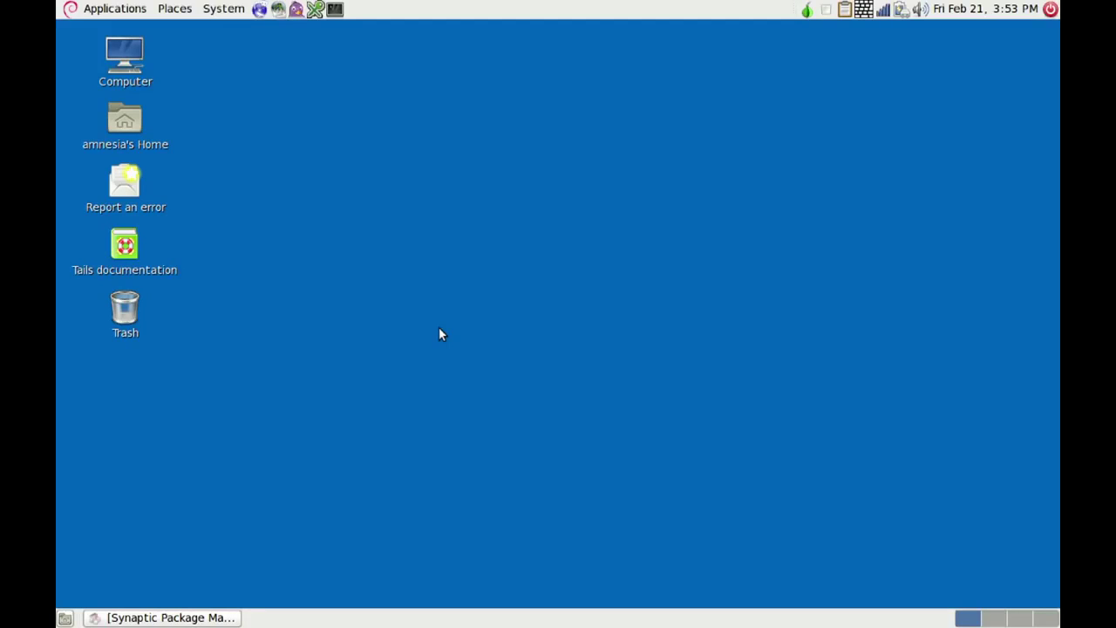
# - Use Tails Installer's Clone & Install to write Tails onto the JetFlash Transcend 8GB stick
pyautogui.click(100, 8)
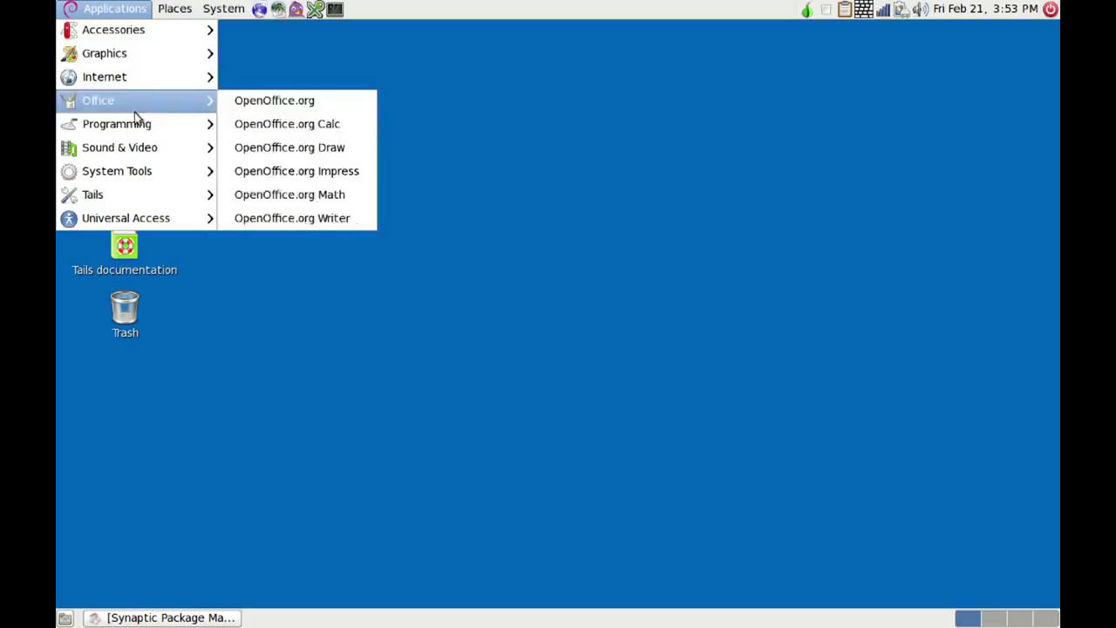
pyautogui.moveTo(140, 201)
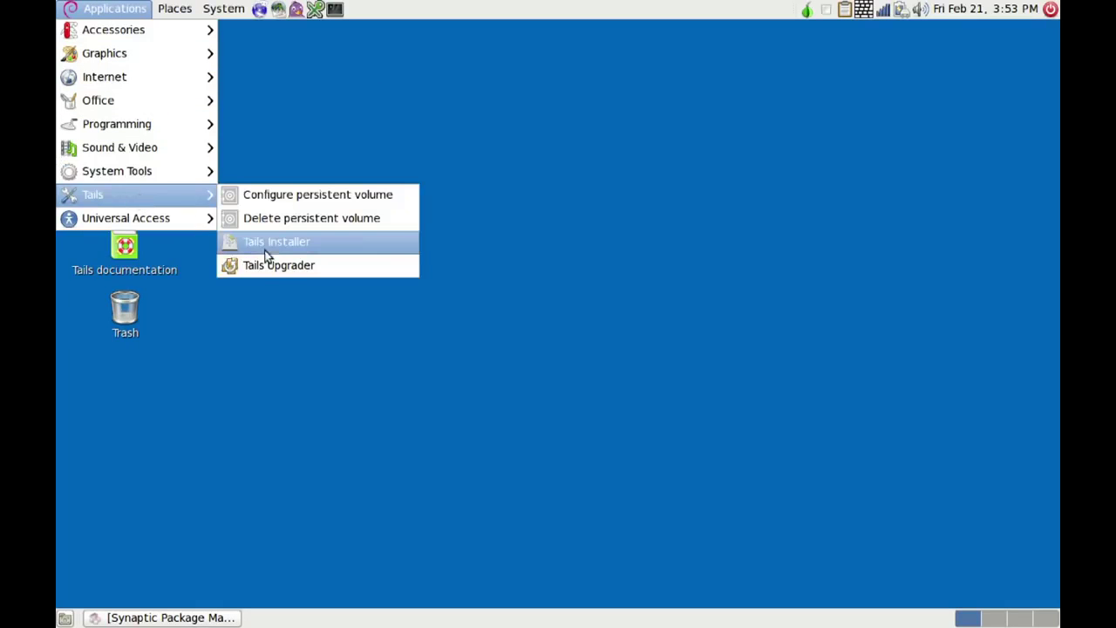
pyautogui.click(268, 244)
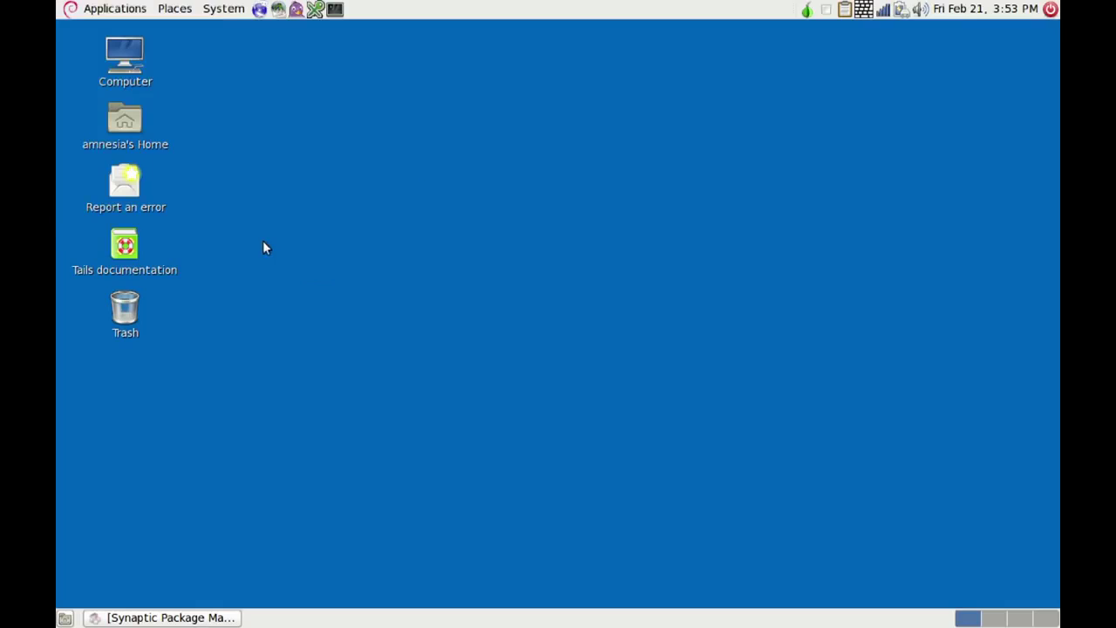
pyautogui.click(456, 210)
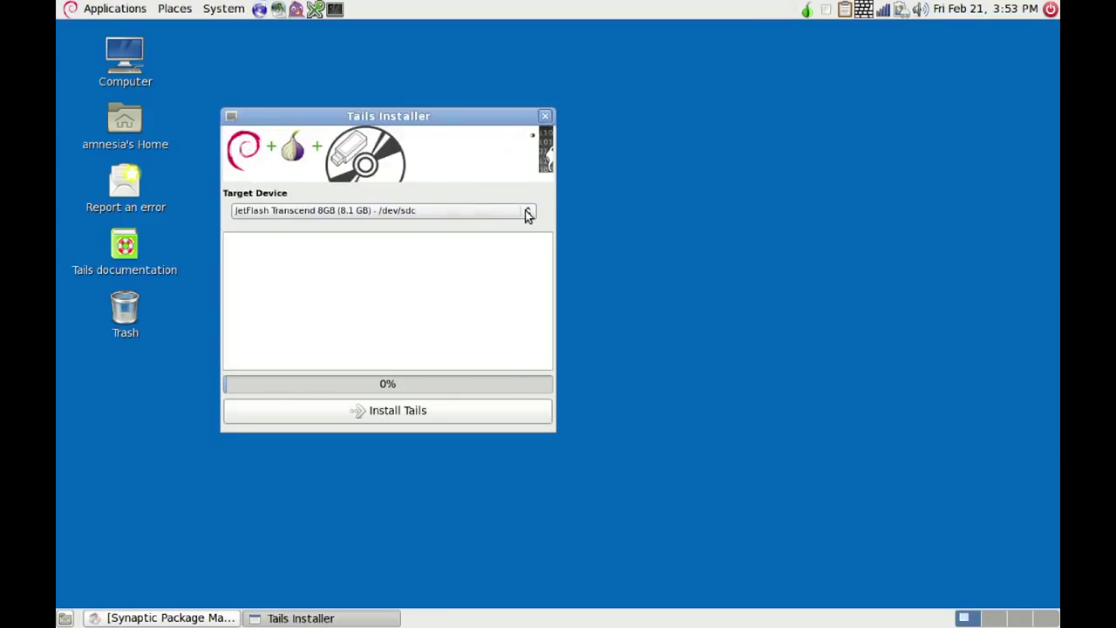
pyautogui.click(521, 216)
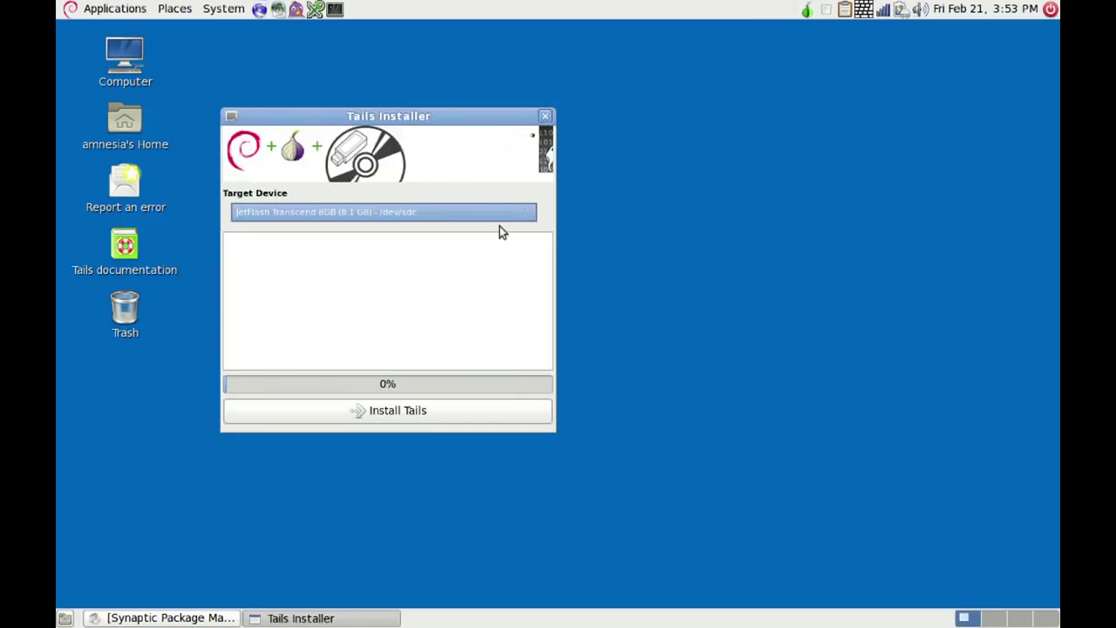
pyautogui.click(483, 248)
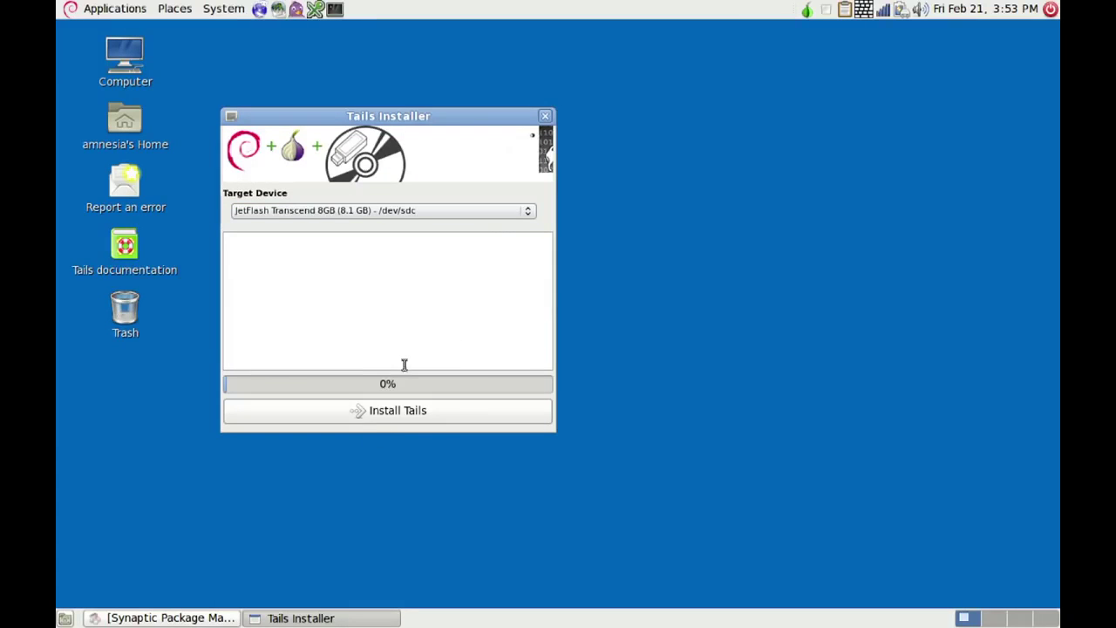
pyautogui.click(383, 415)
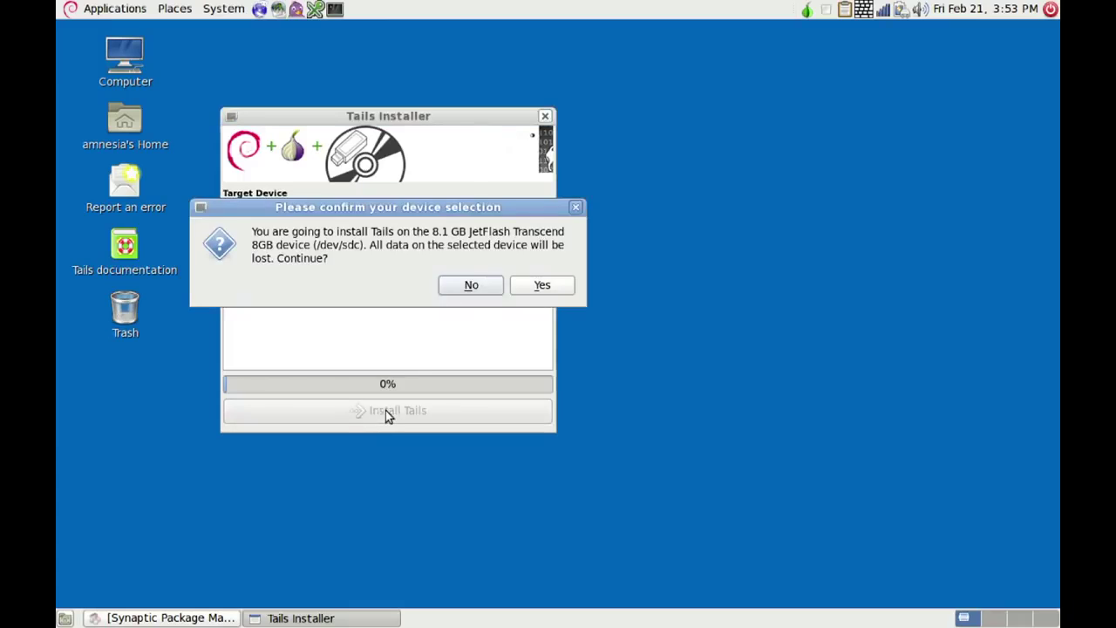
pyautogui.click(541, 288)
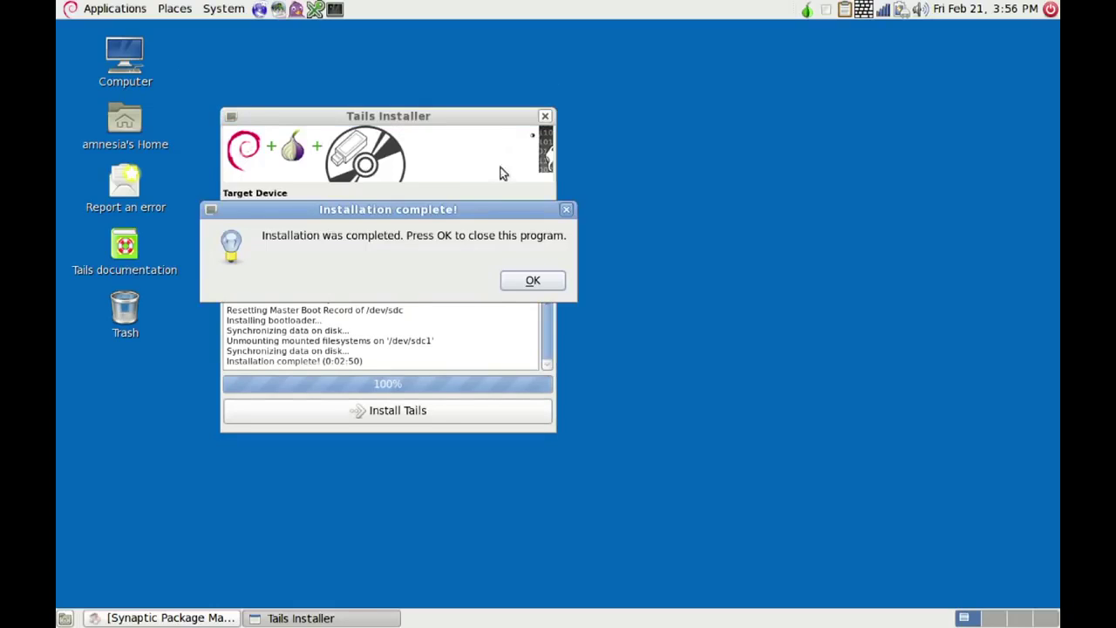
pyautogui.click(530, 283)
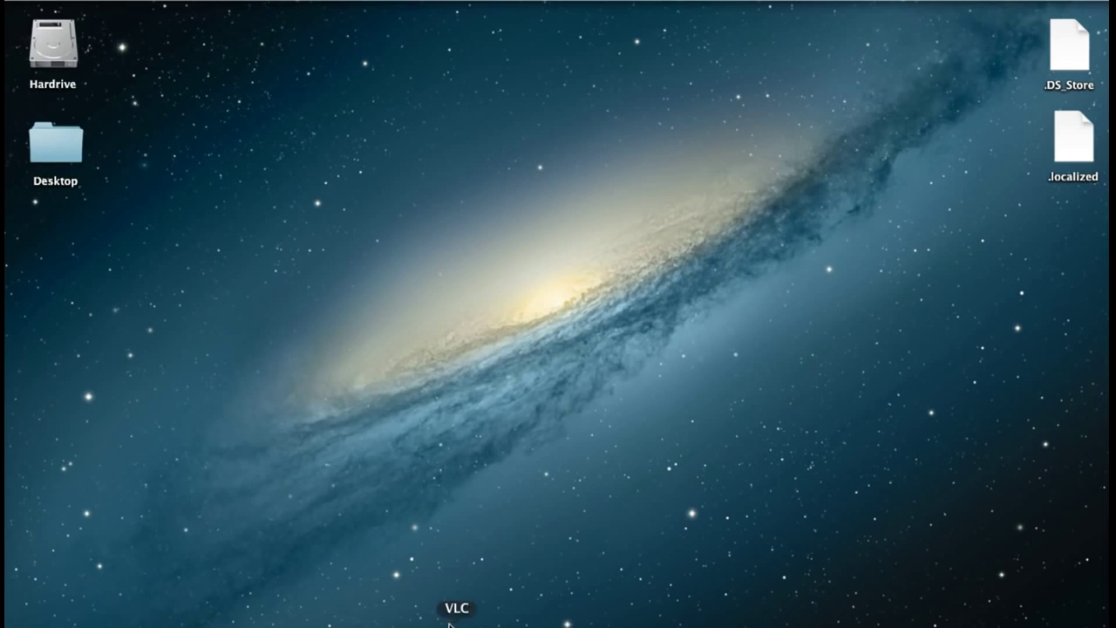
# - Search 'download refind' and save refind-bin-0.7.7.zip from the SourceForge project page
pyautogui.click(420, 623)
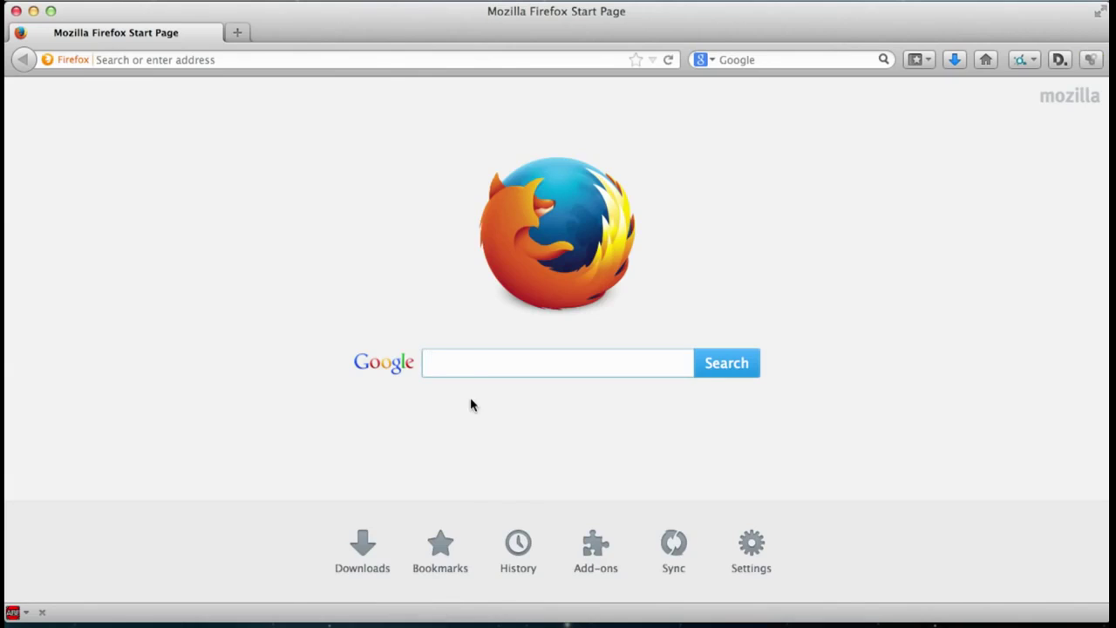
pyautogui.write('download refind')
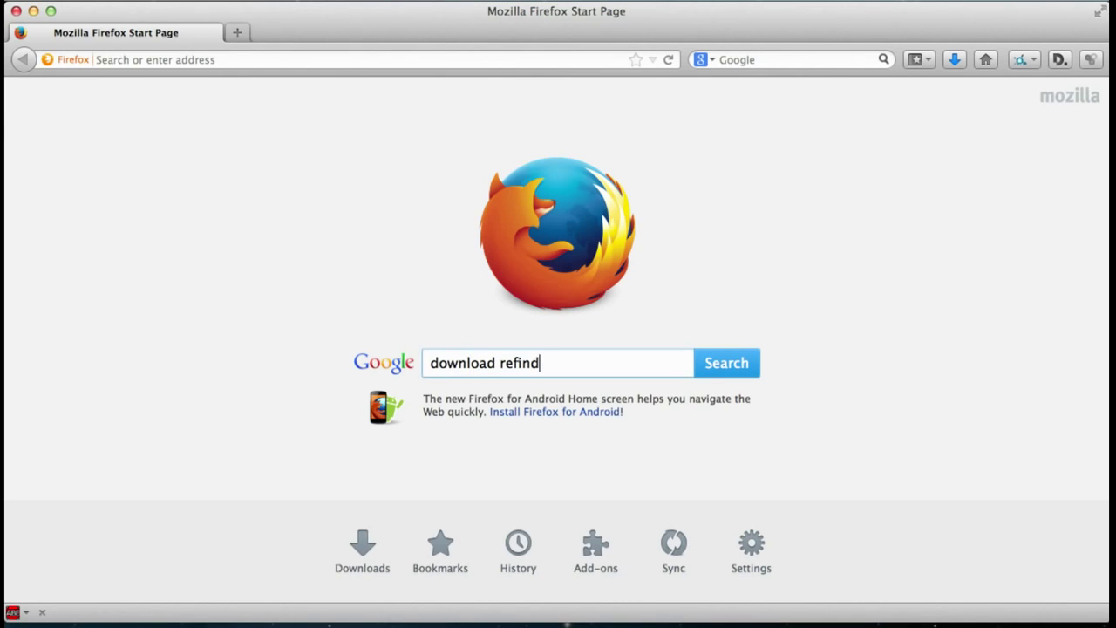
pyautogui.press('Return')
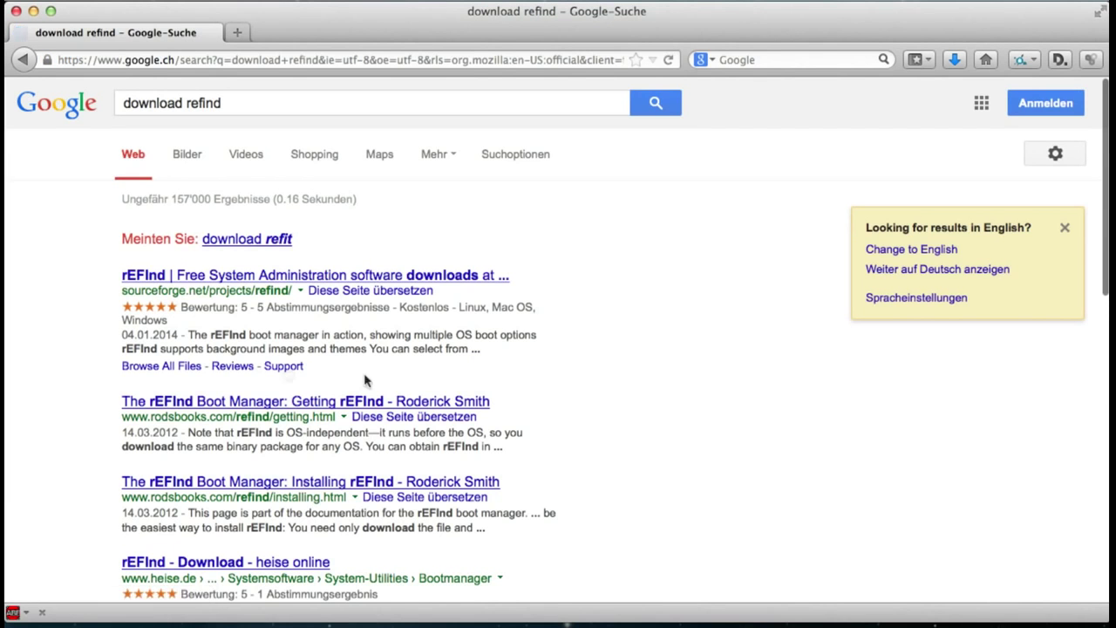
pyautogui.click(243, 284)
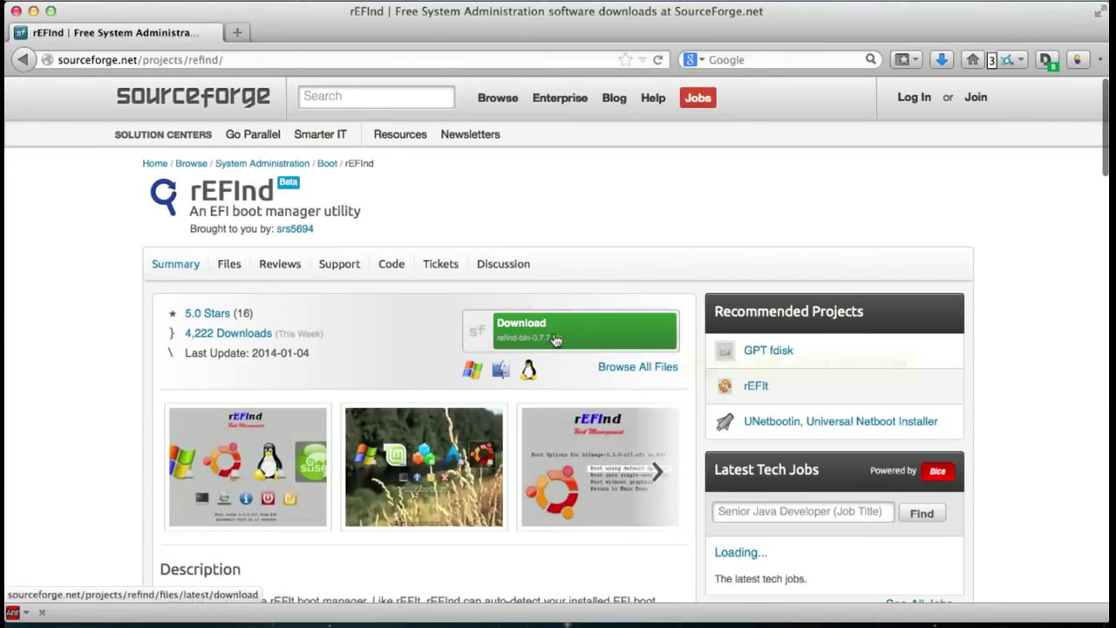
pyautogui.click(563, 340)
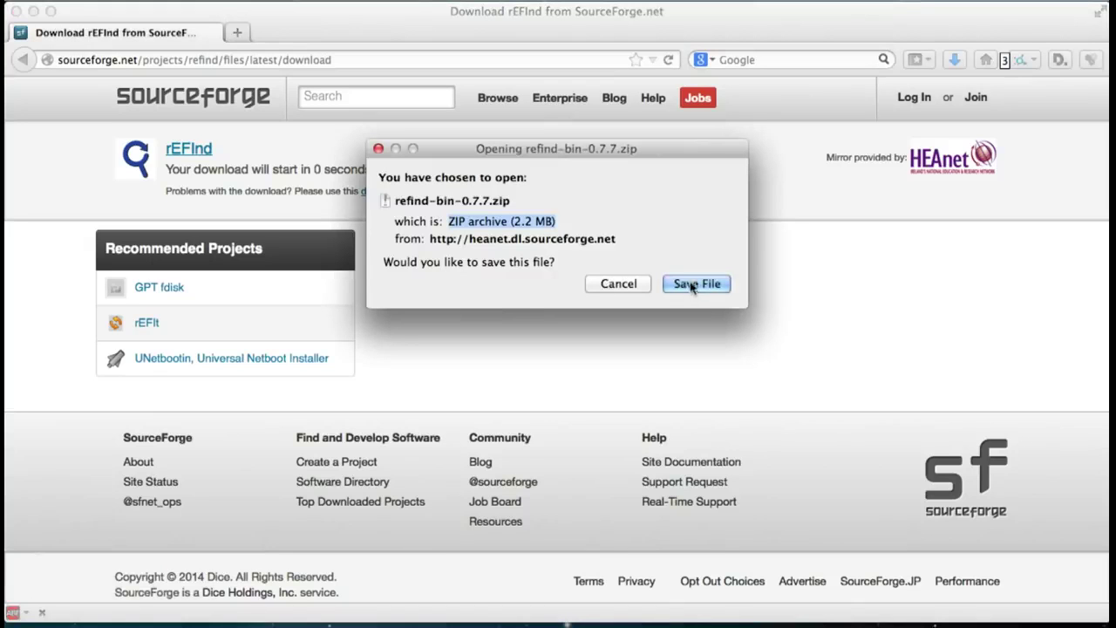
pyautogui.click(695, 284)
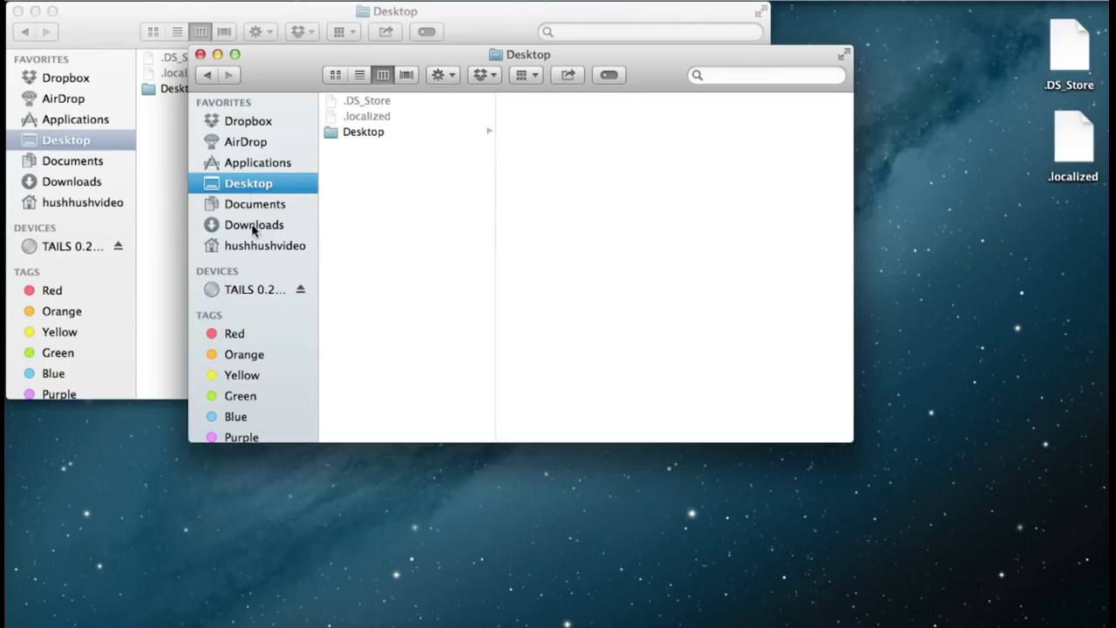
# - Open the downloaded refind-bin-0.7.7.zip archive from the downloads list
pyautogui.click(253, 225)
pyautogui.click(369, 193)
pyautogui.click(369, 193)
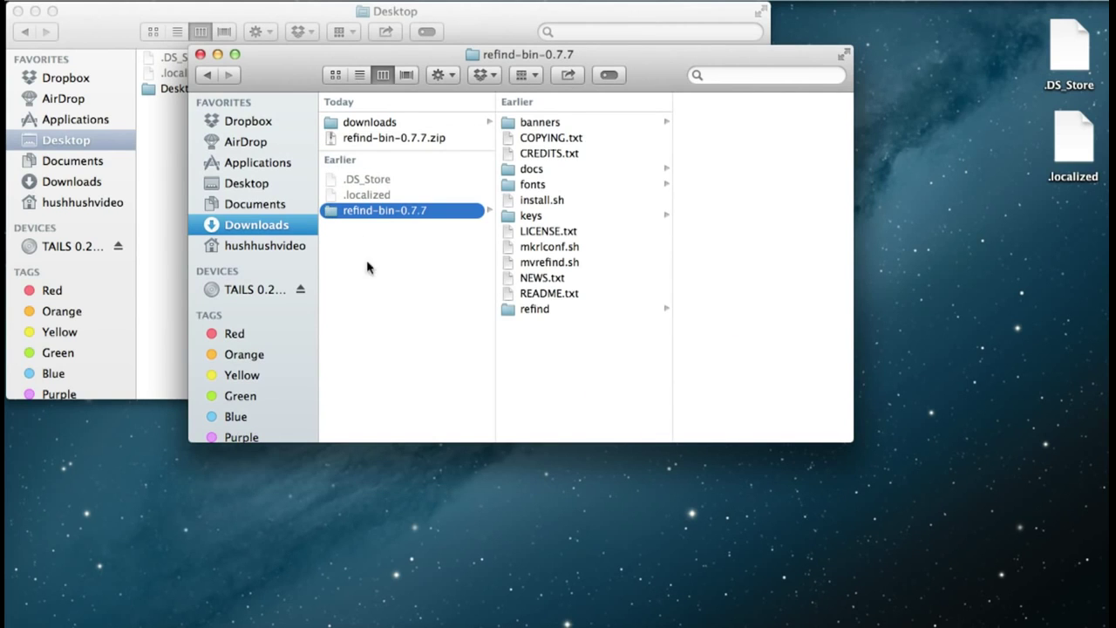
# - Preview the install.sh script inside the refind-bin-0.7.7 folder
pyautogui.moveTo(270, 65); pyautogui.dragTo(522, 18)
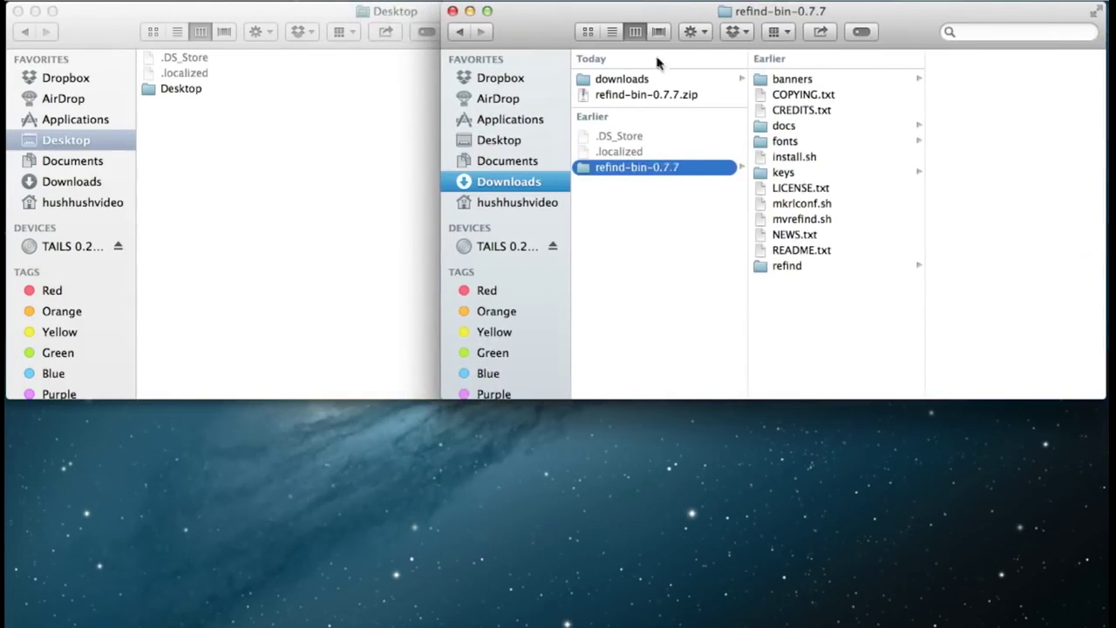
pyautogui.click(789, 160)
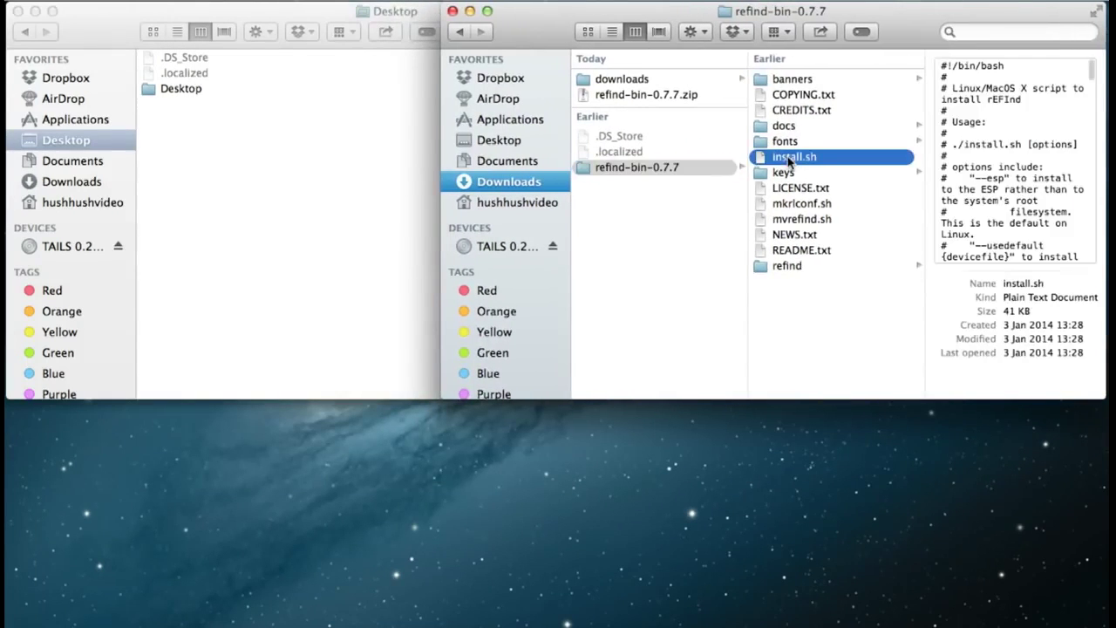
pyautogui.click(90, 29)
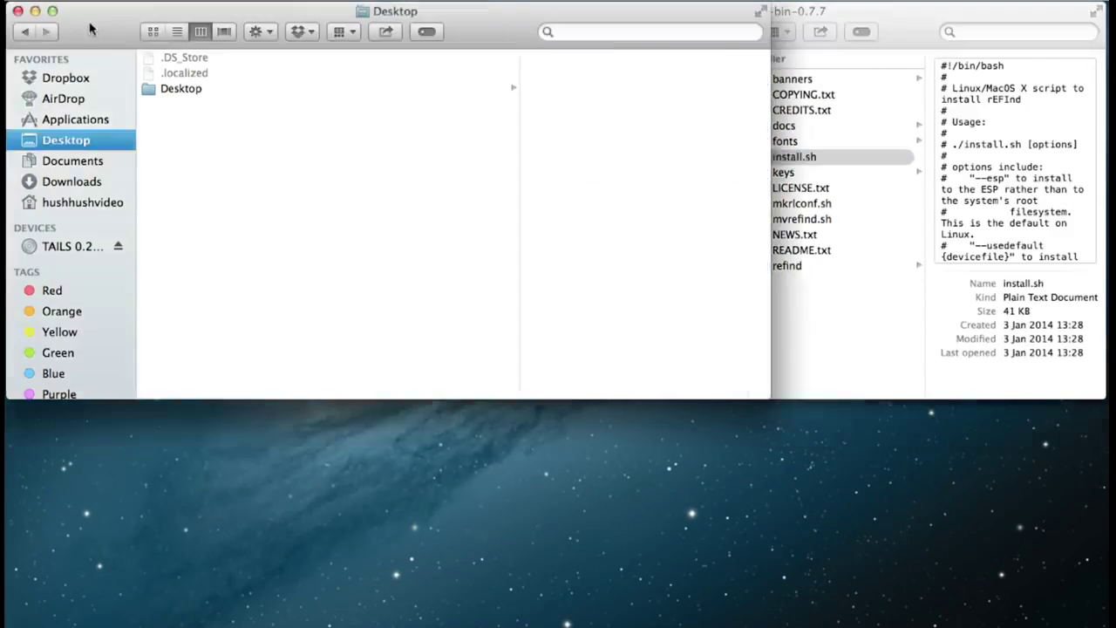
# - Launch Terminal from Applications > Utilities
pyautogui.click(78, 122)
pyautogui.scroll(-10, 277, 314)
pyautogui.scroll(-3, 278, 316)
pyautogui.click(173, 379)
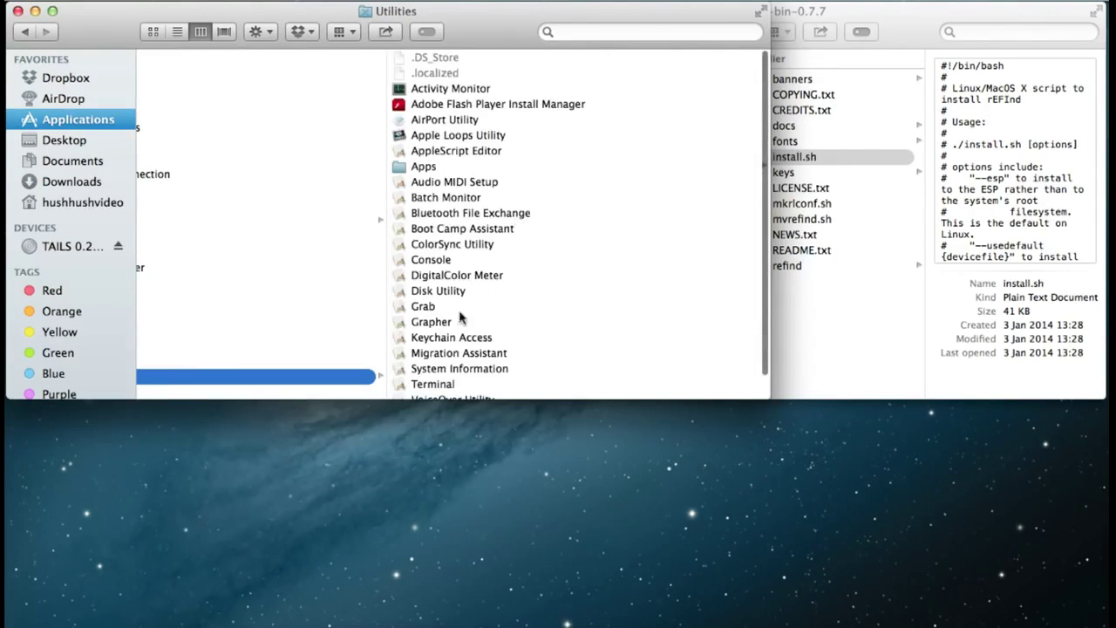
pyautogui.scroll(-1, 492, 352)
pyautogui.click(428, 381)
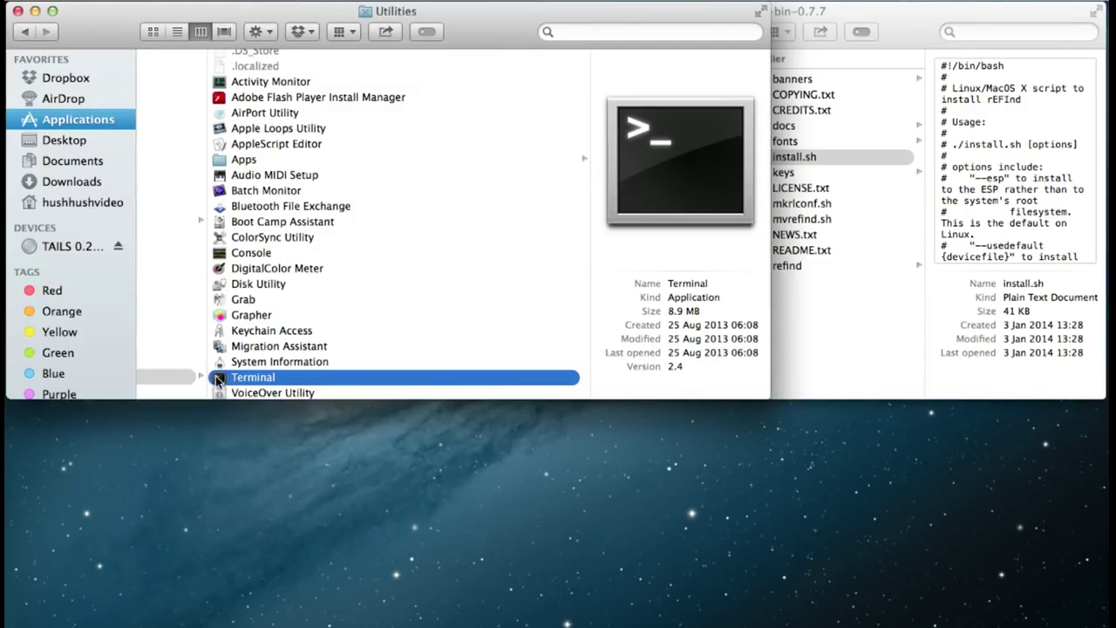
pyautogui.doubleClick(218, 379)
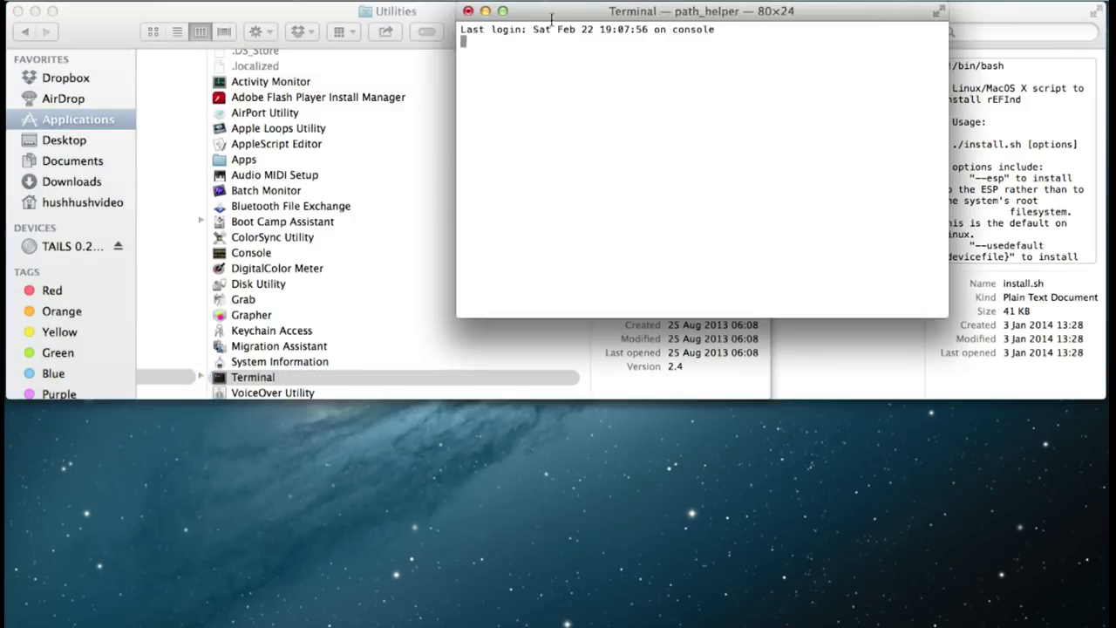
# - Run the rEFInd install.sh script in Terminal, entering the administrator password
pyautogui.moveTo(583, 13); pyautogui.dragTo(162, 56)
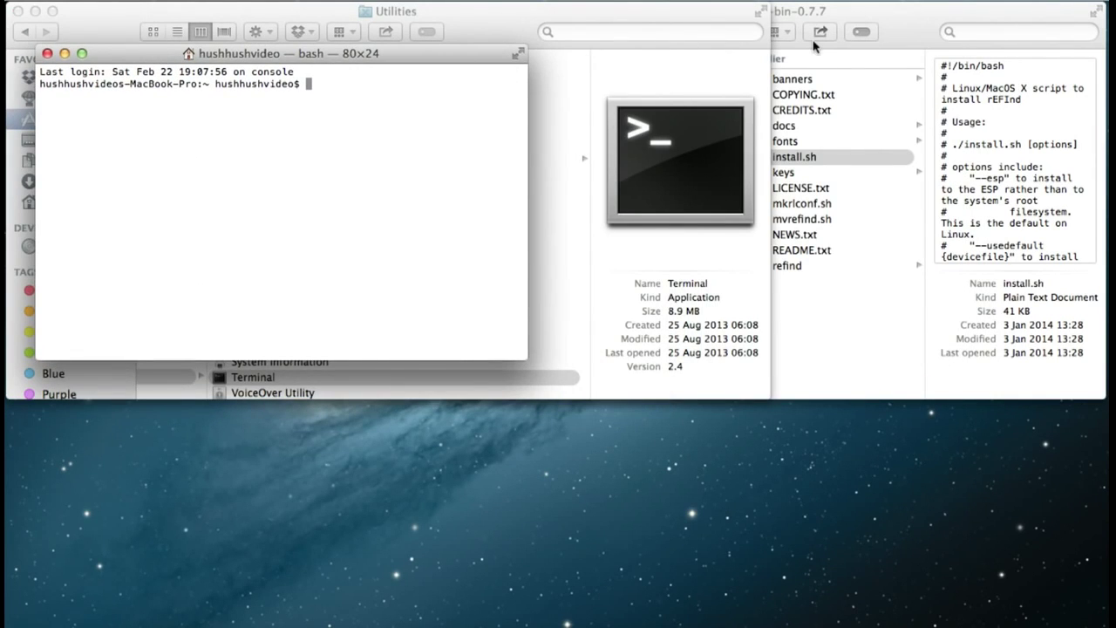
pyautogui.click(909, 27)
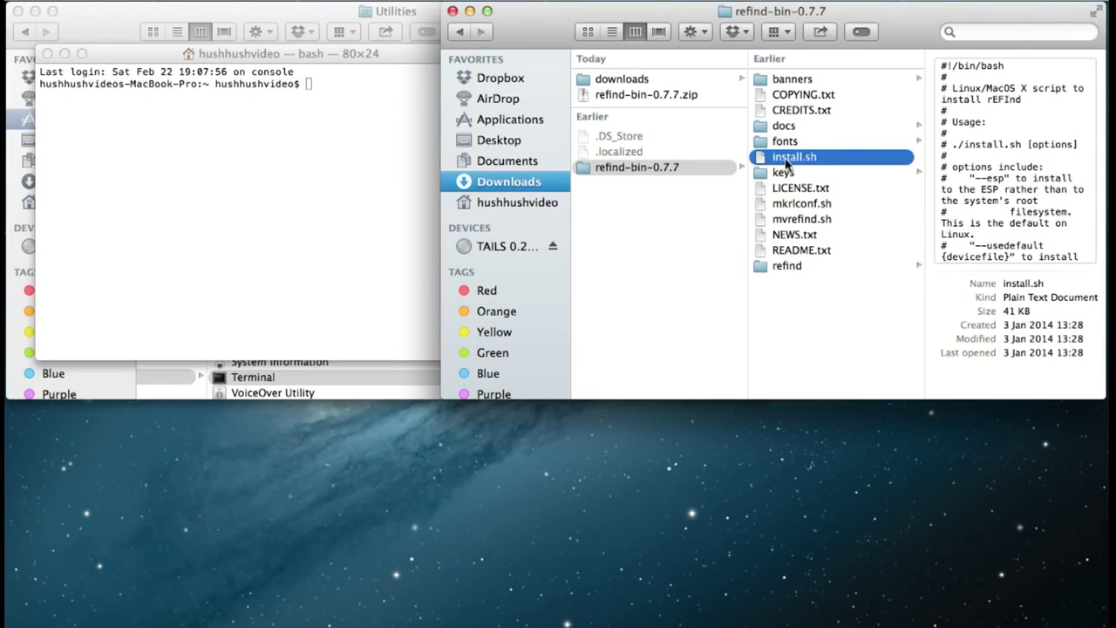
pyautogui.moveTo(525, 170); pyautogui.dragTo(359, 173)
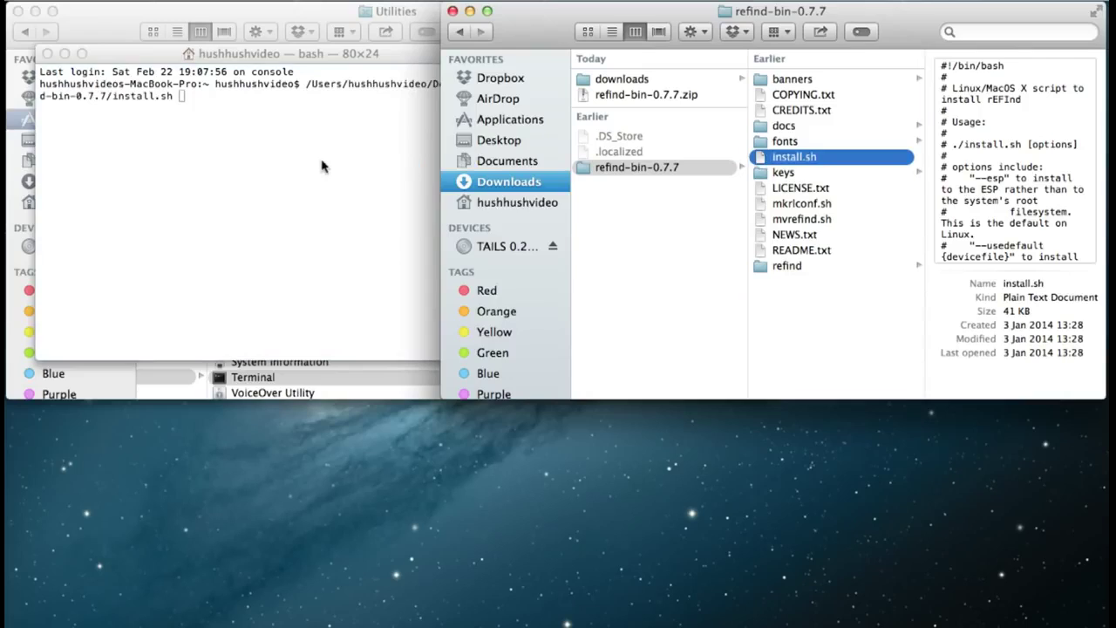
pyautogui.click(321, 163)
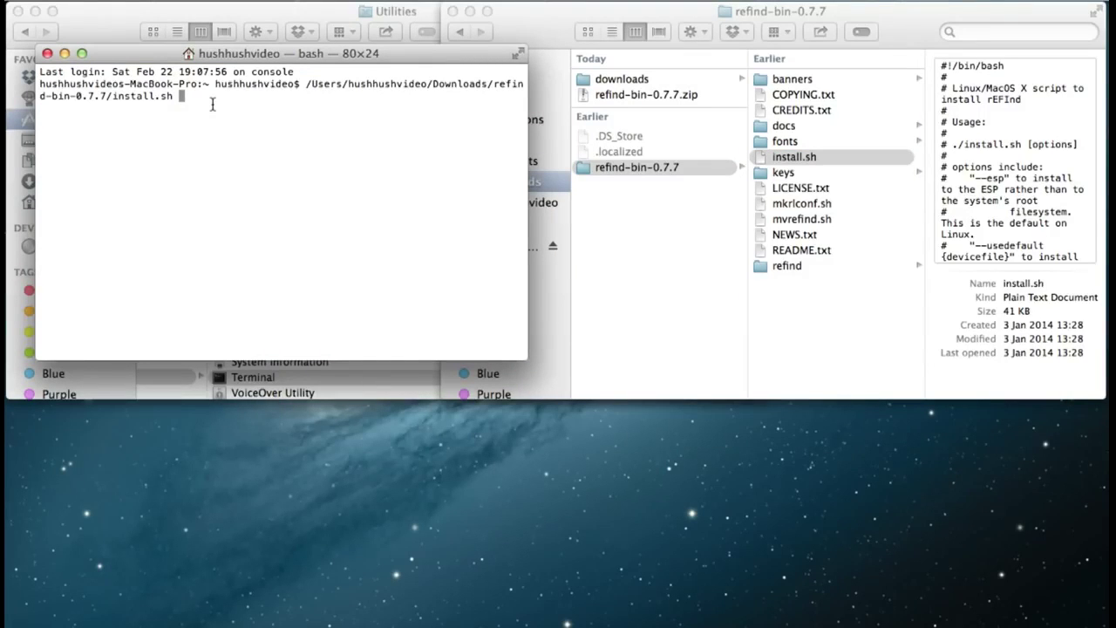
pyautogui.press('Return')
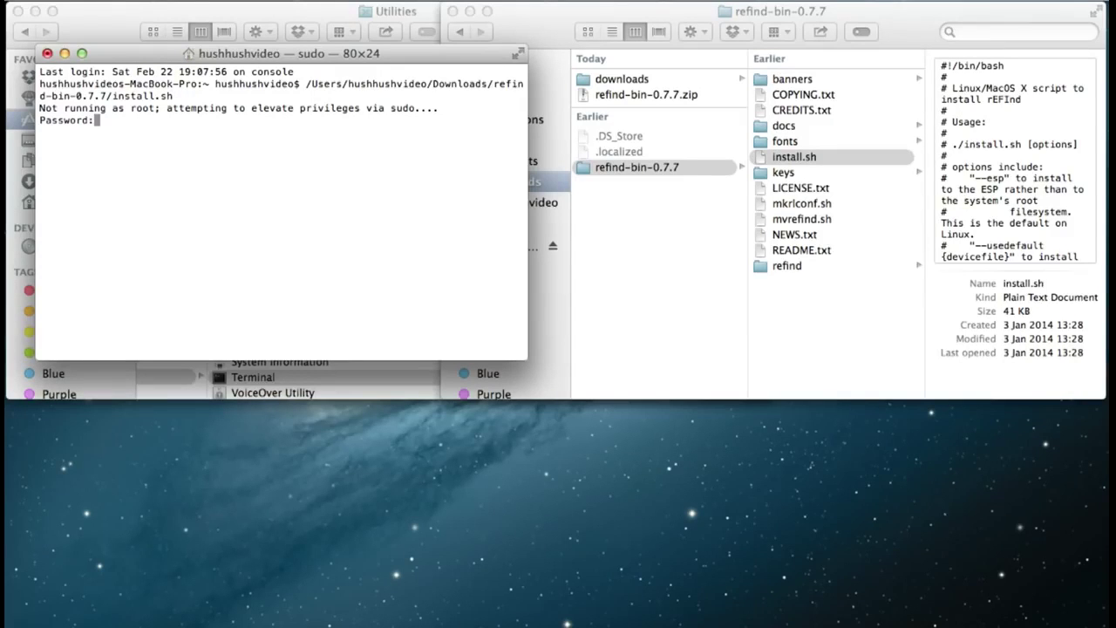
pyautogui.press('Return')
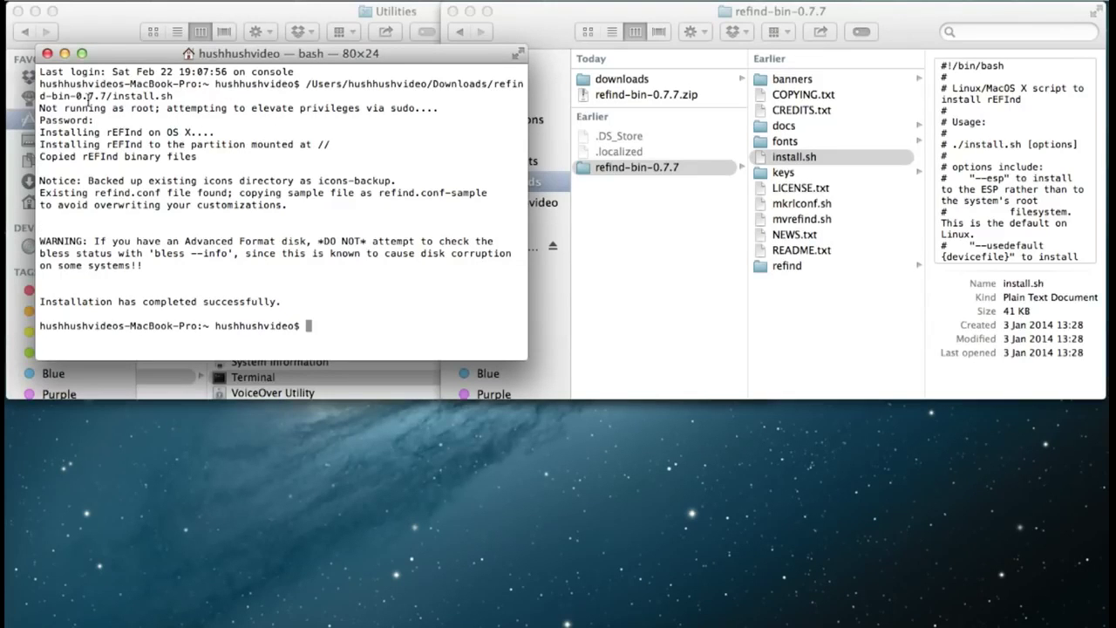
# - Close Terminal and the refind-bin-0.7.7 window, and minimize the Utilities folder
pyautogui.click(48, 54)
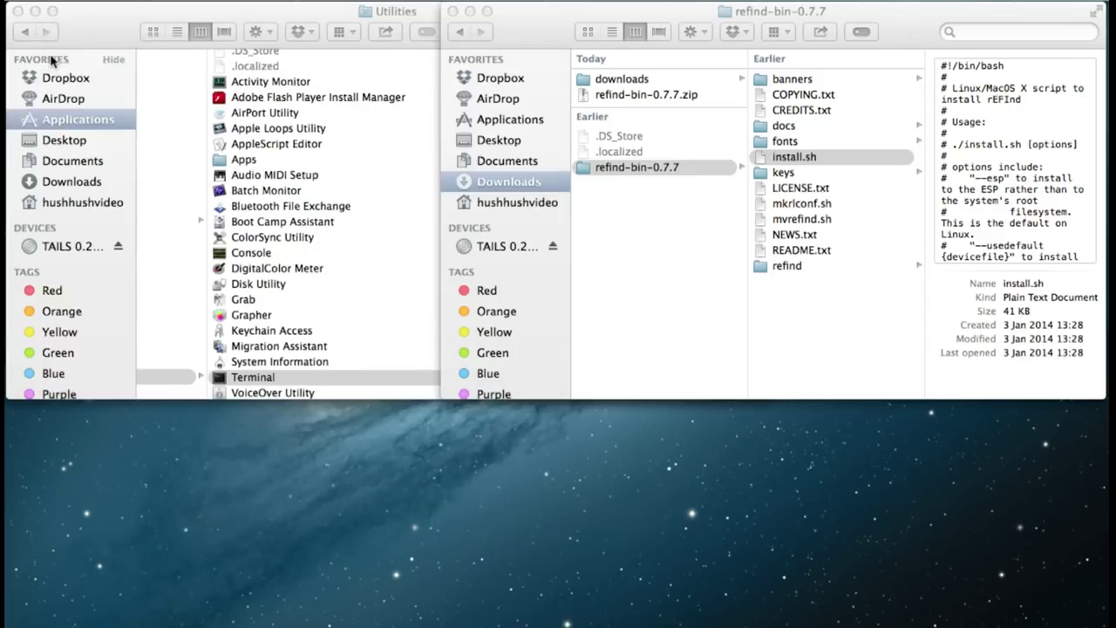
pyautogui.click(453, 11)
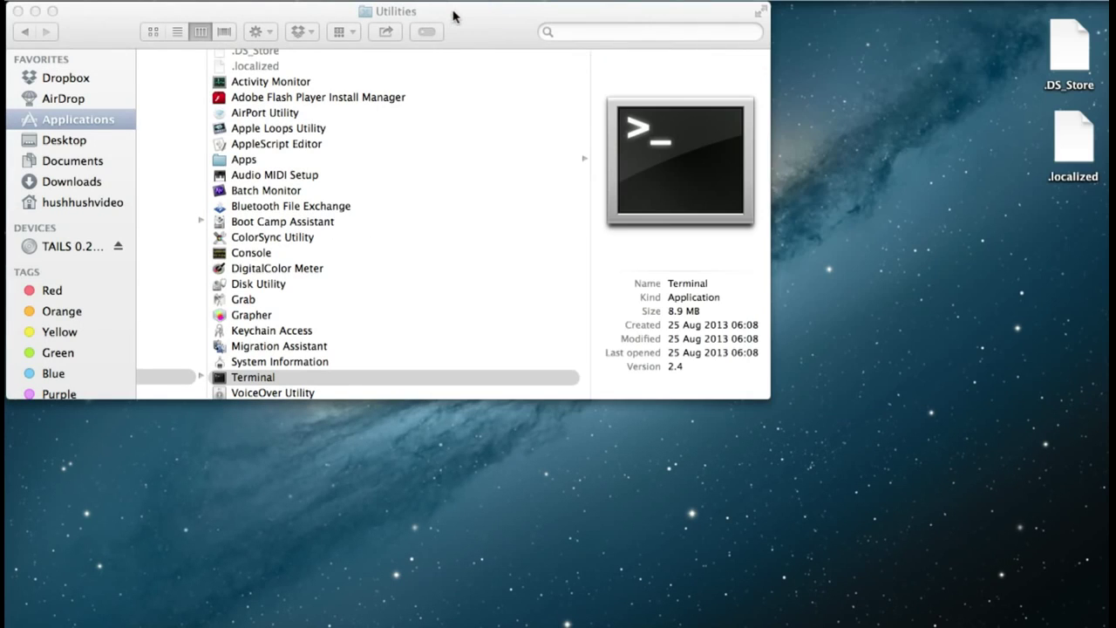
pyautogui.click(34, 11)
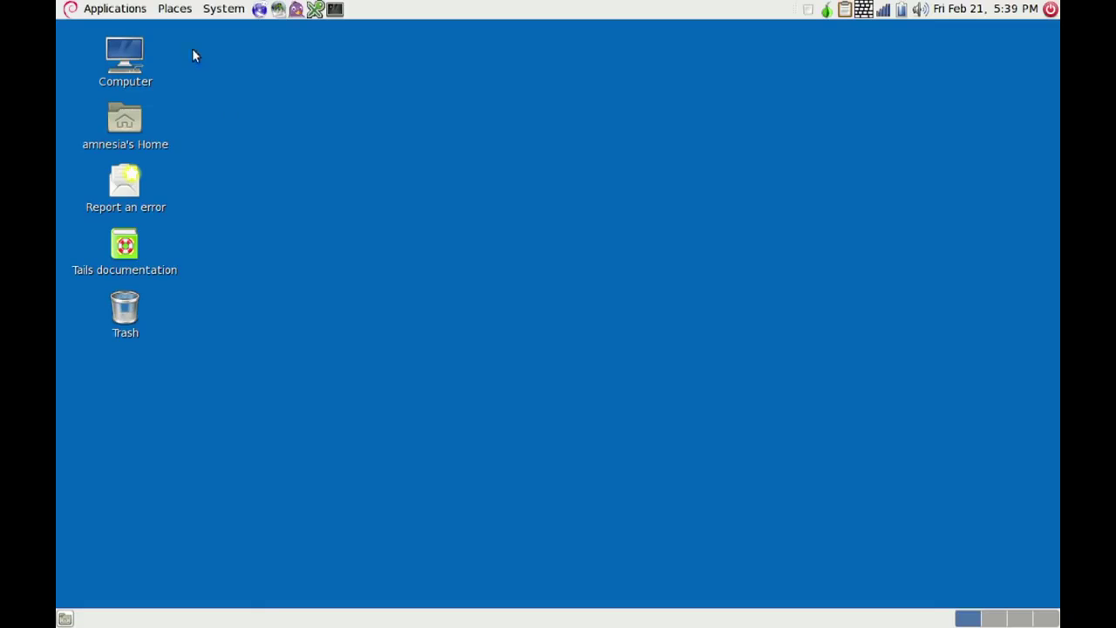
# - Start Configure persistent volume and create the 5.11 GiB volume protected by a passphrase
pyautogui.click(102, 9)
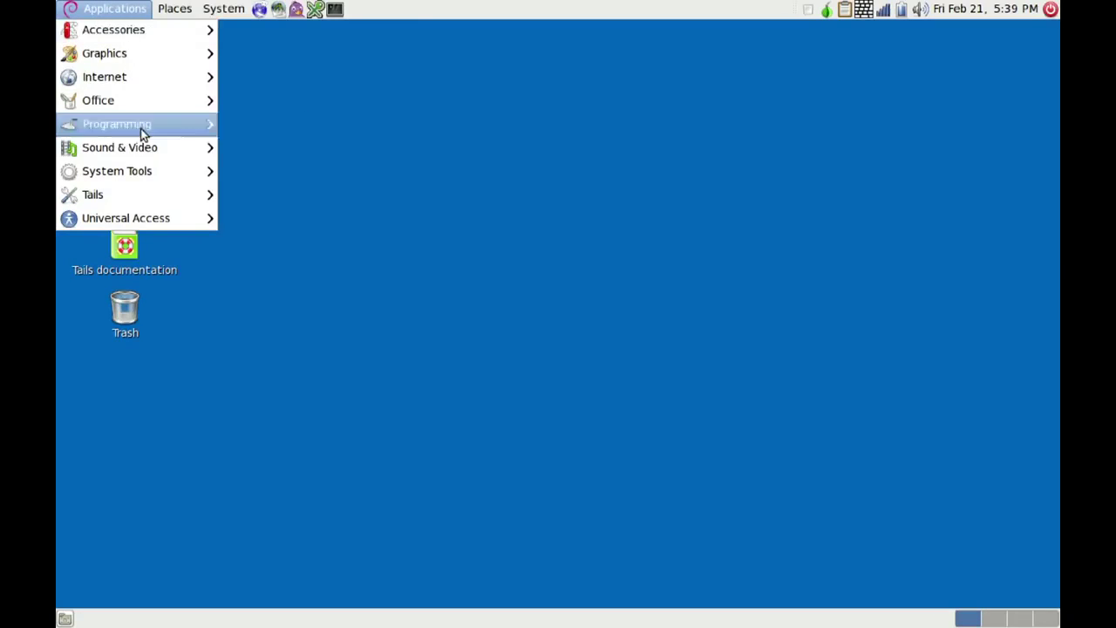
pyautogui.moveTo(141, 201)
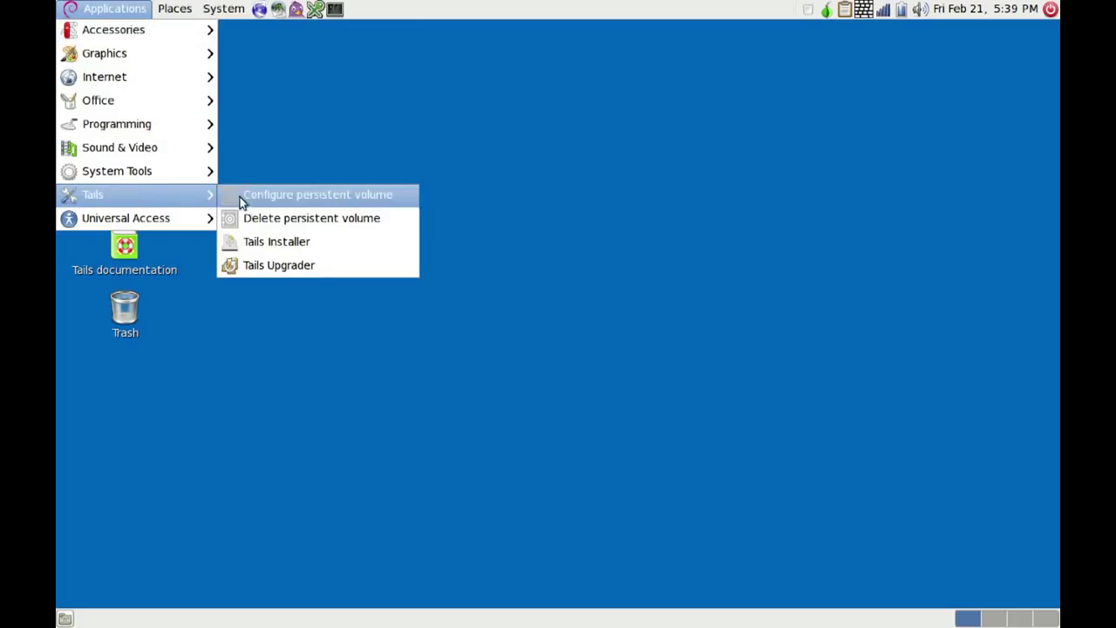
pyautogui.click(306, 198)
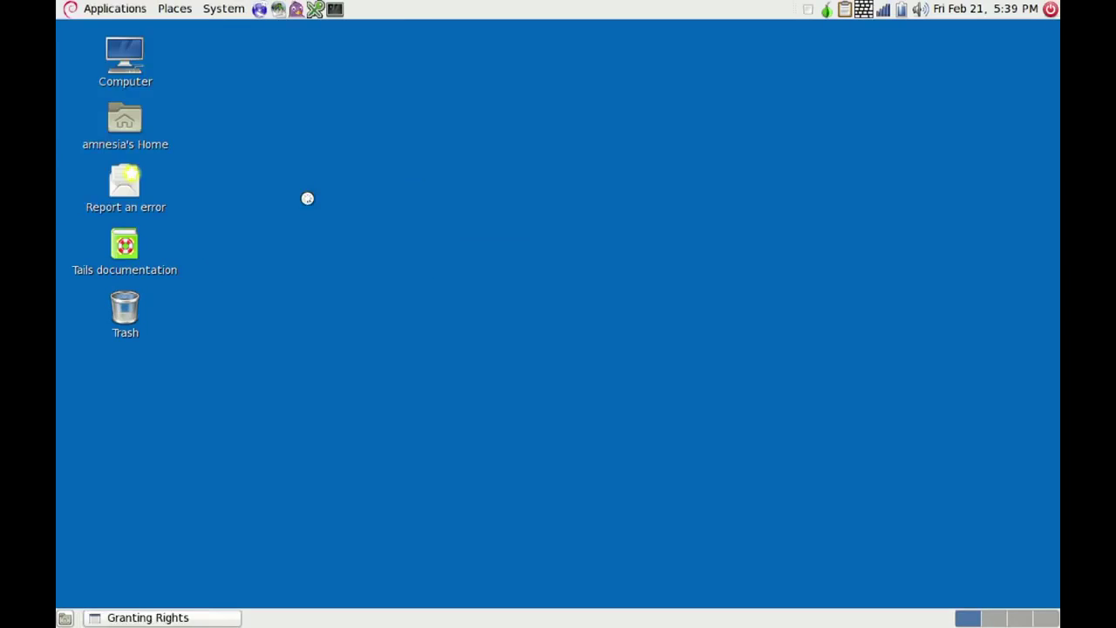
pyautogui.write('test')
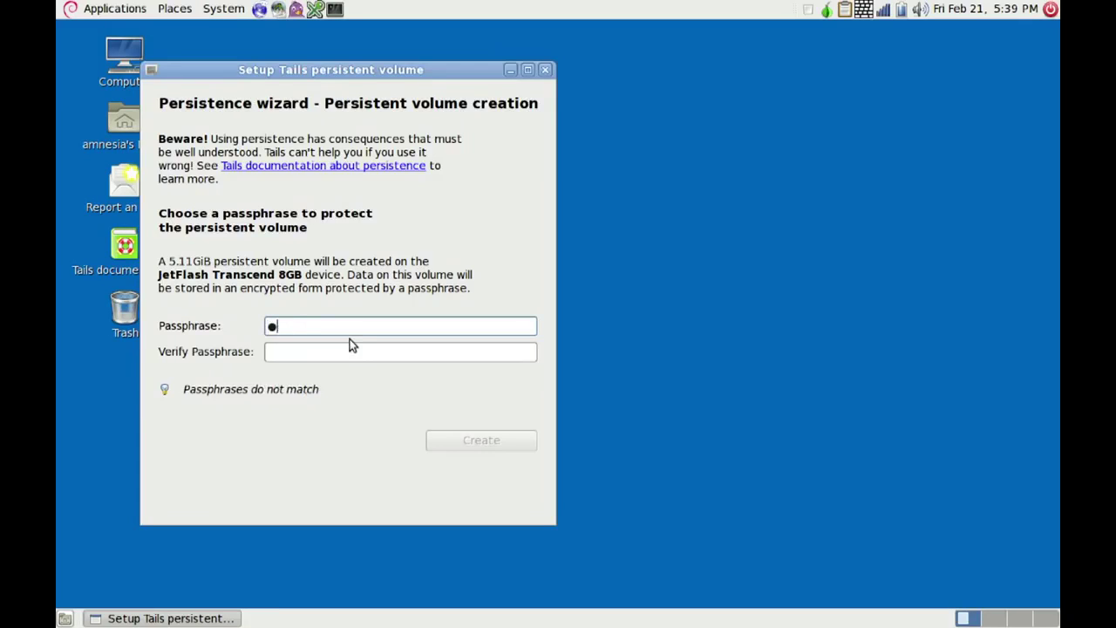
pyautogui.write('passphrase')
pyautogui.click(316, 351)
pyautogui.write('testpassphrase')
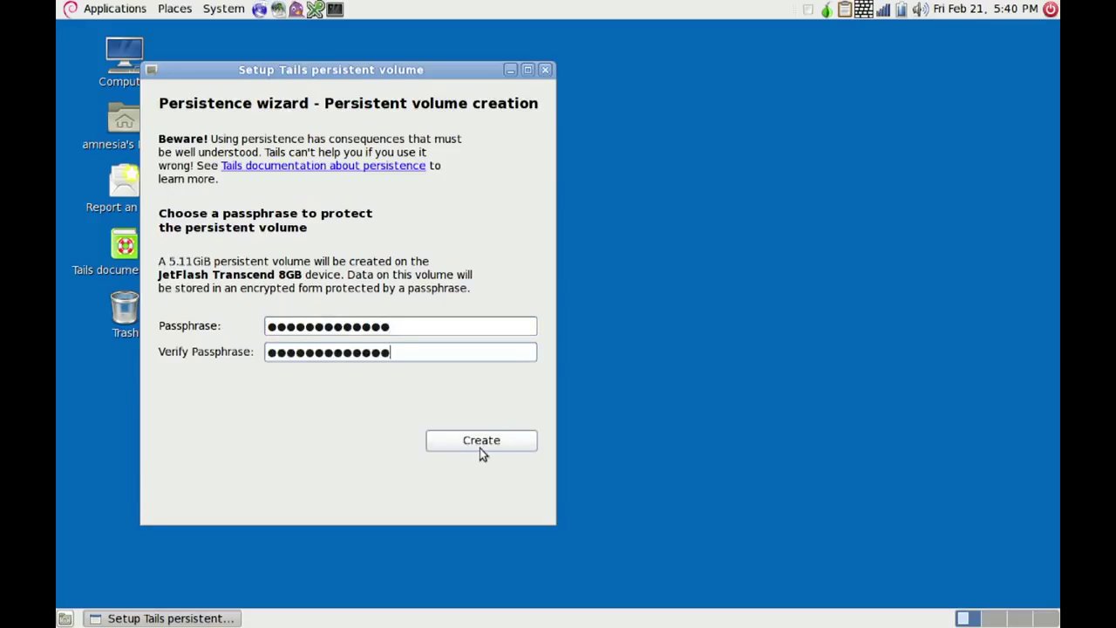
pyautogui.click(480, 442)
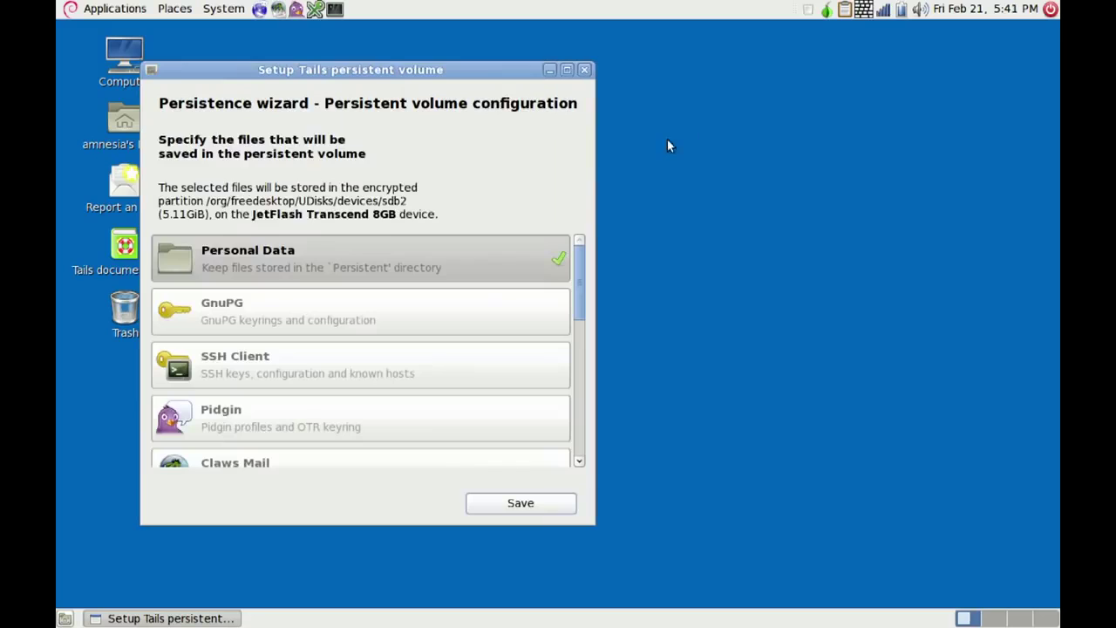
# - Enable GnuPG keyrings, SSH Client and Claws Mail persistence features
pyautogui.click(243, 316)
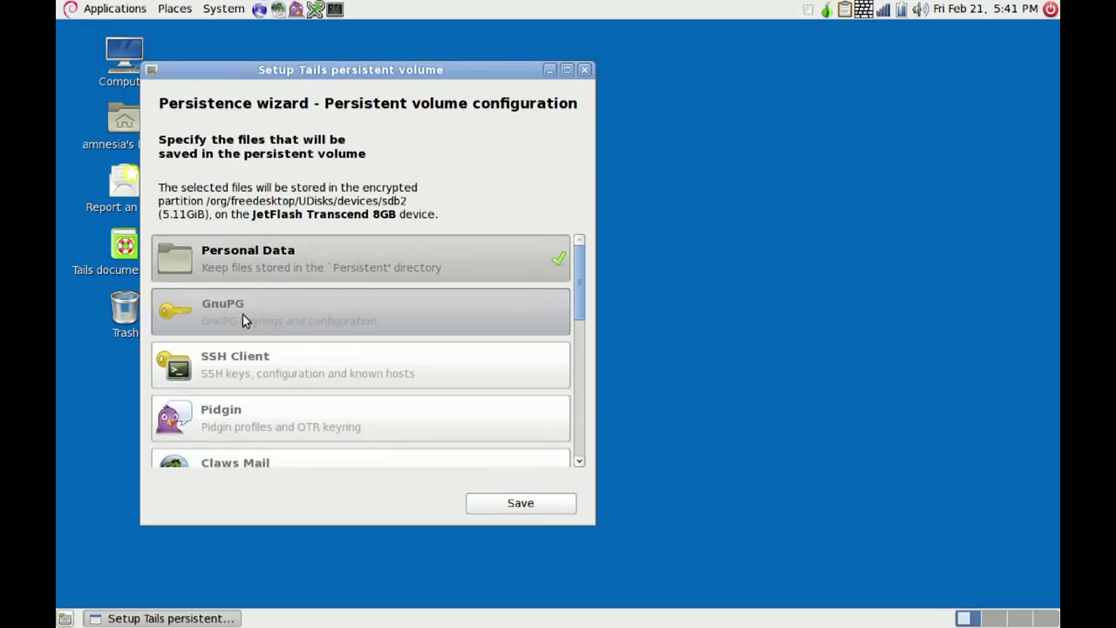
pyautogui.click(336, 364)
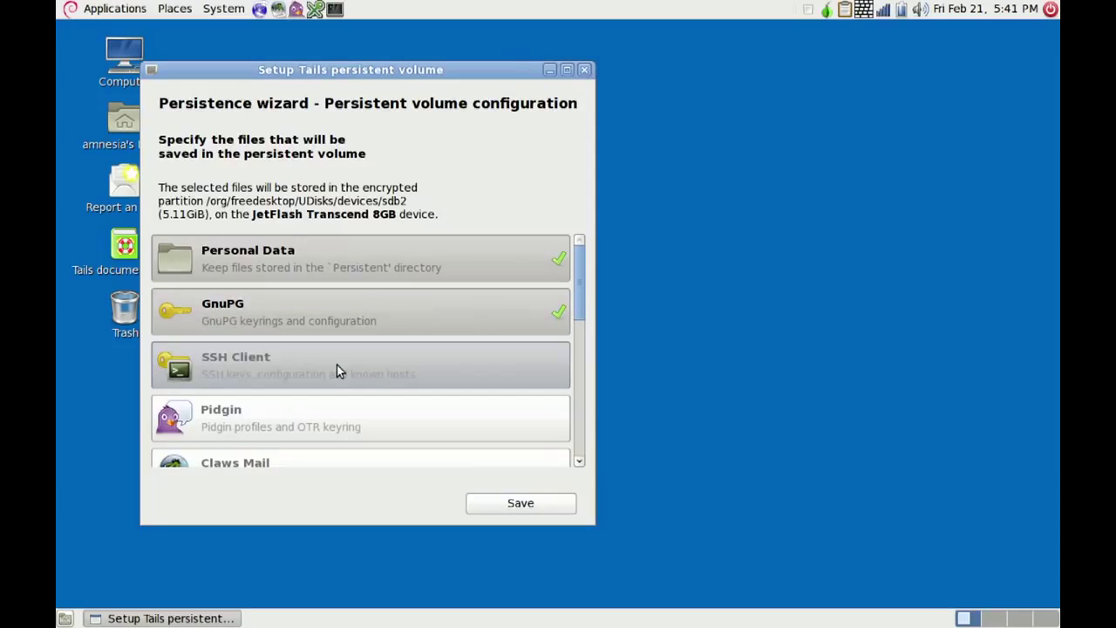
pyautogui.click(580, 460)
pyautogui.click(579, 460)
pyautogui.click(580, 460)
pyautogui.click(580, 460)
pyautogui.click(366, 371)
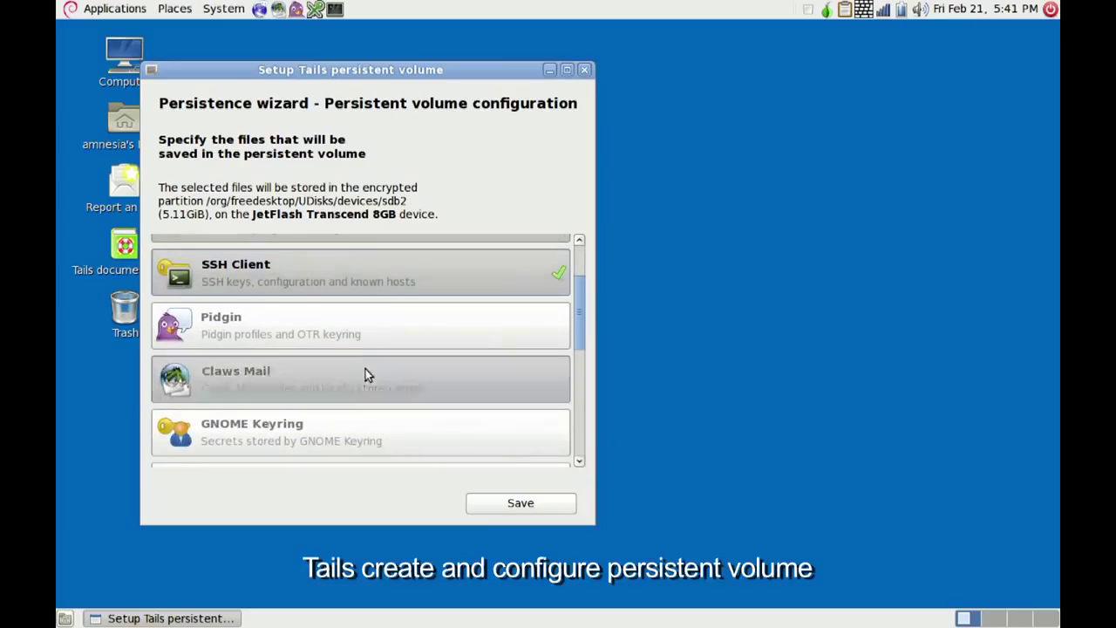
pyautogui.click(579, 461)
pyautogui.click(578, 461)
pyautogui.click(579, 460)
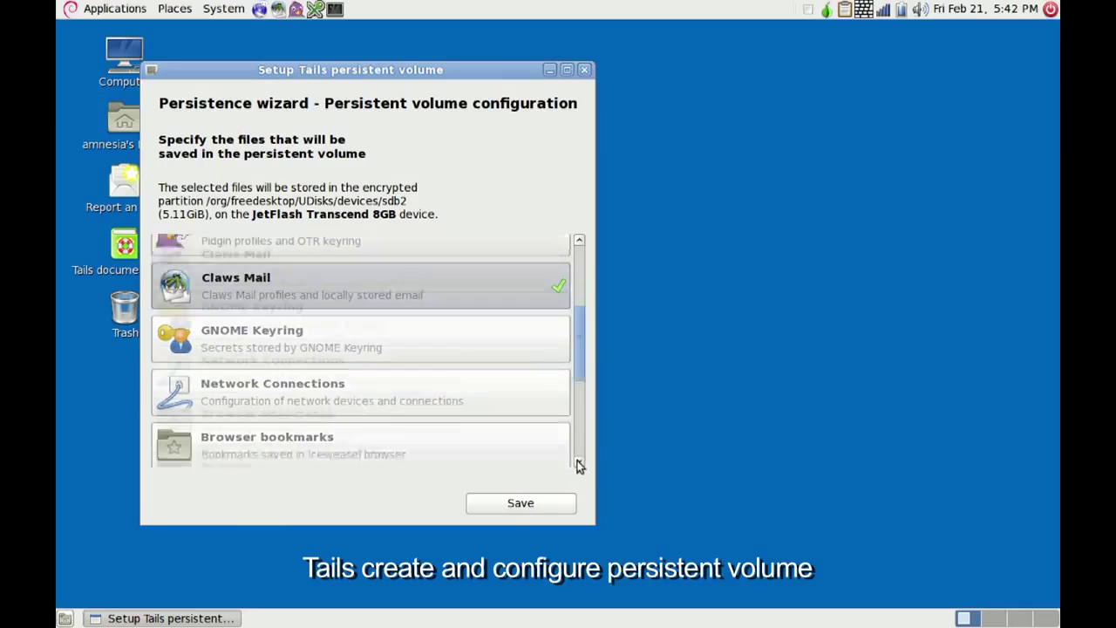
pyautogui.click(579, 460)
# - Enable Network Connections, Browser bookmarks and GNOME Keyring persistence, then save
pyautogui.click(430, 335)
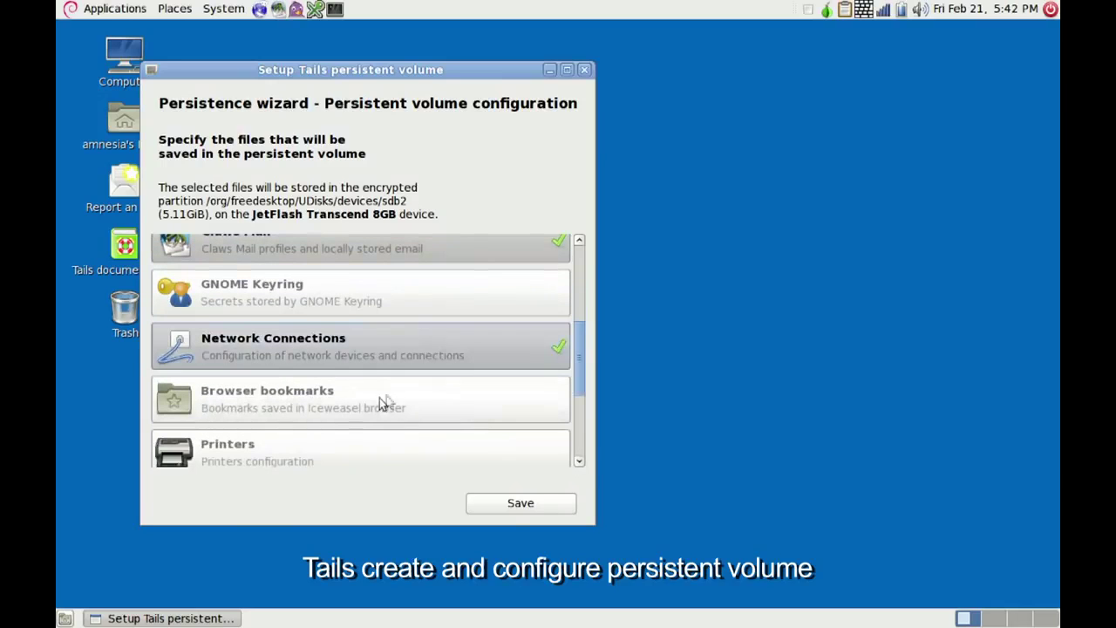
pyautogui.click(377, 403)
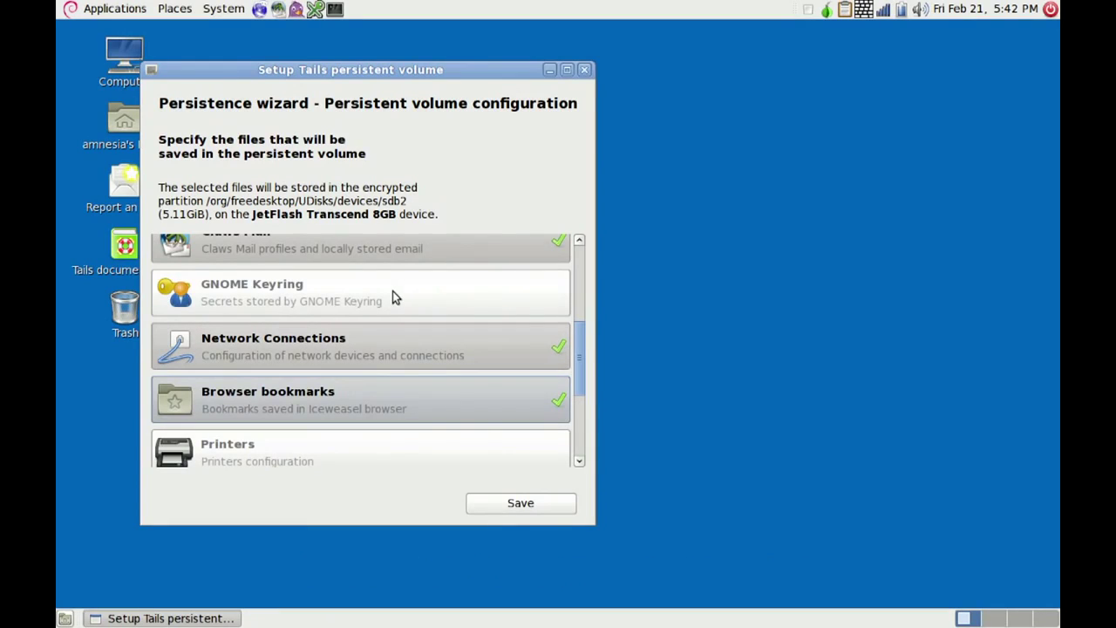
pyautogui.click(393, 290)
pyautogui.click(580, 461)
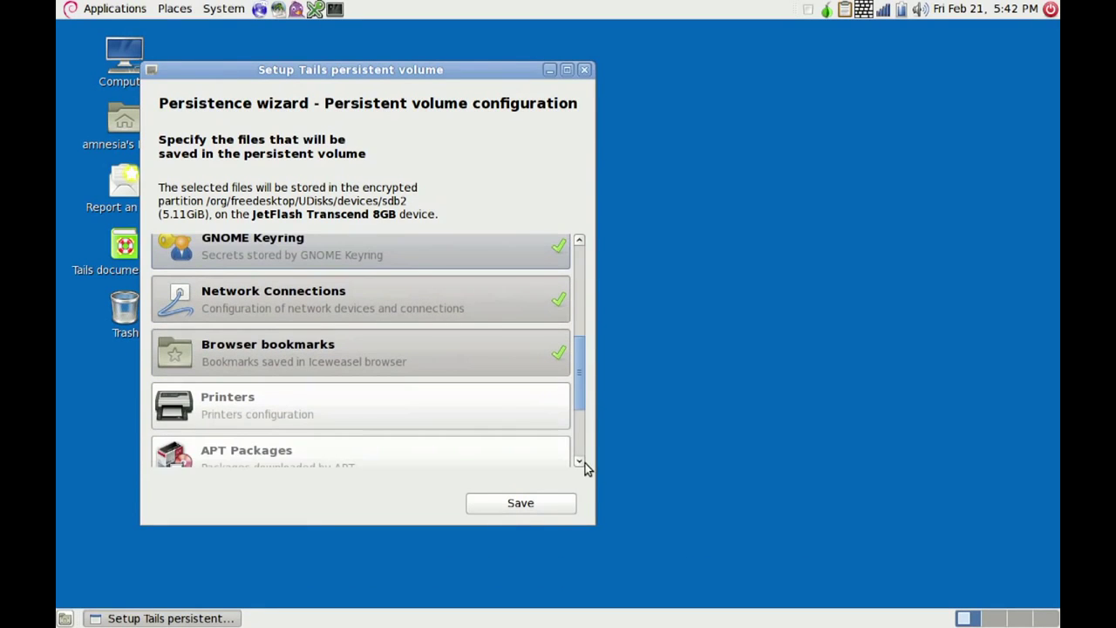
pyautogui.click(580, 462)
pyautogui.click(580, 461)
pyautogui.click(579, 461)
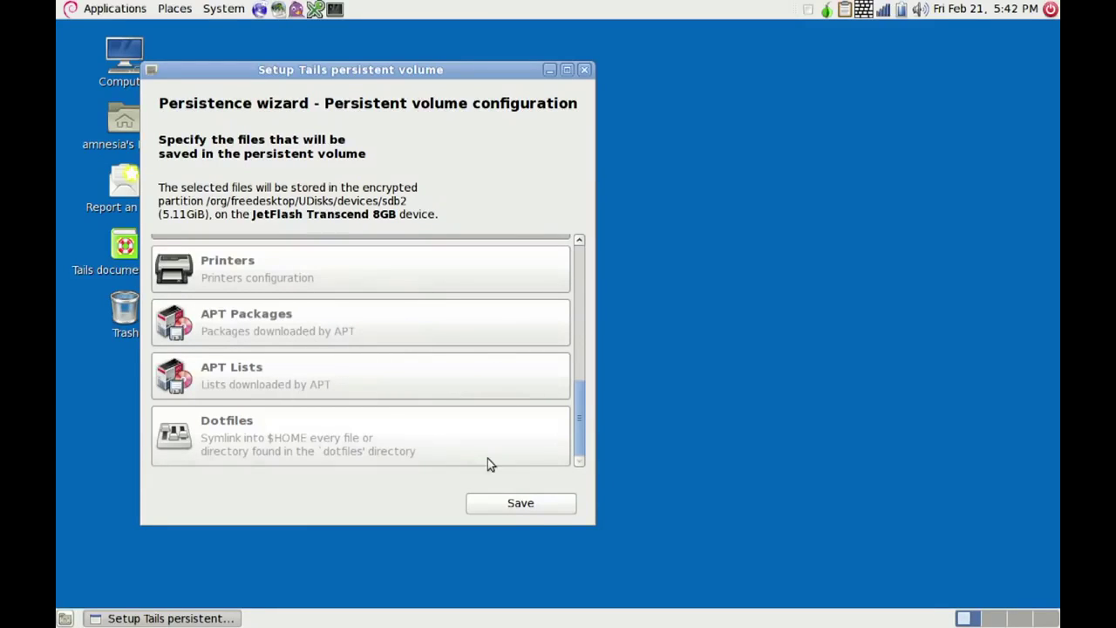
pyautogui.click(526, 503)
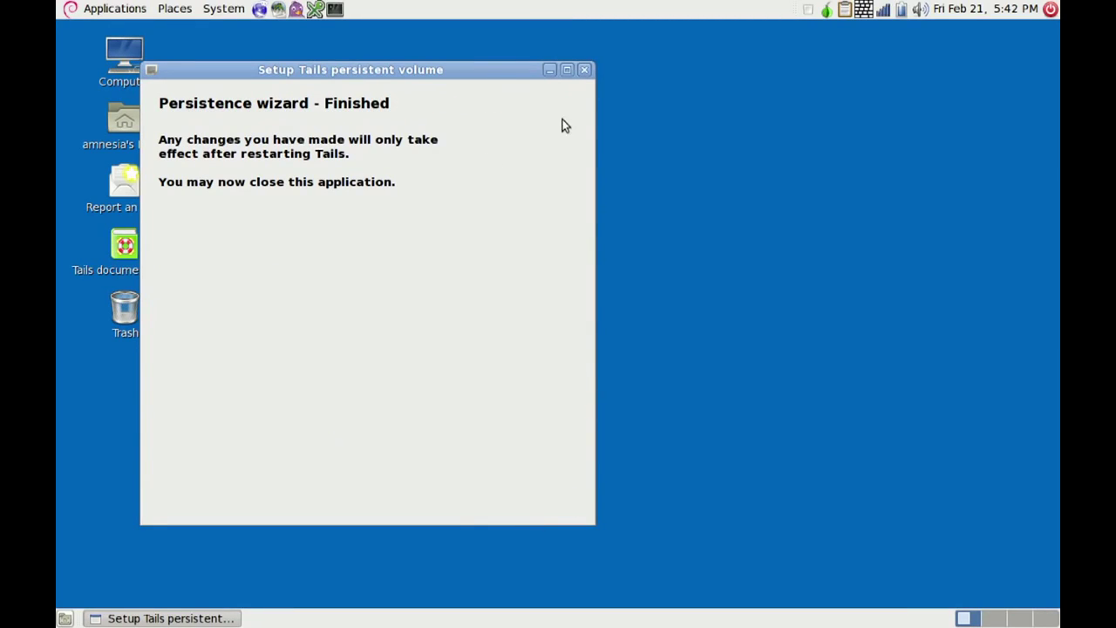
# - Close the finished persistence wizard and scroll through the MyKolab signup form
pyautogui.click(585, 71)
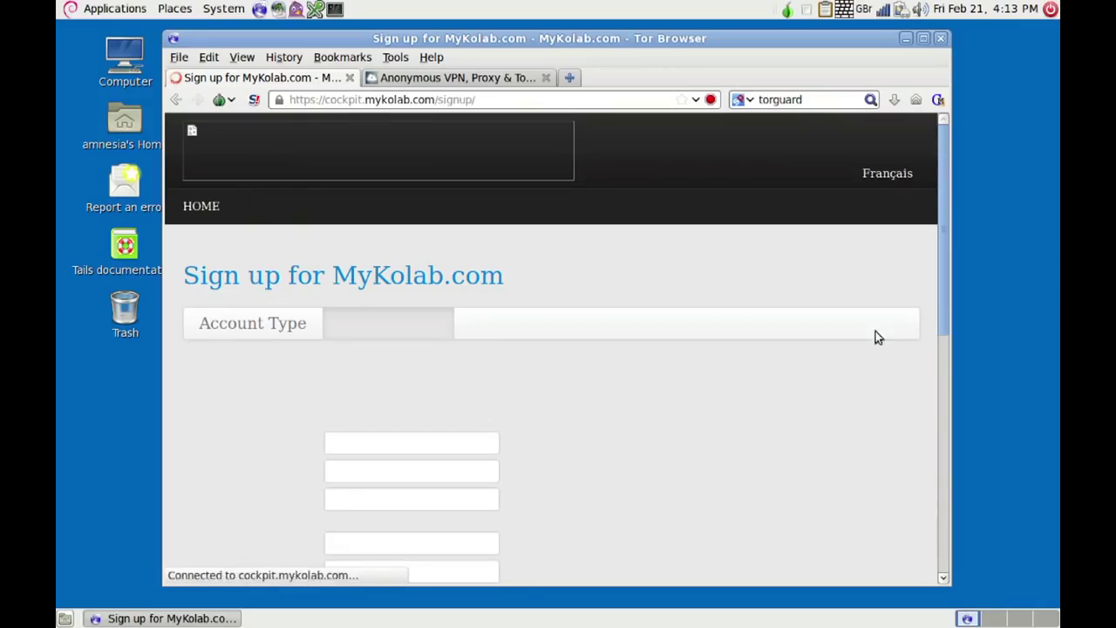
pyautogui.click(941, 343)
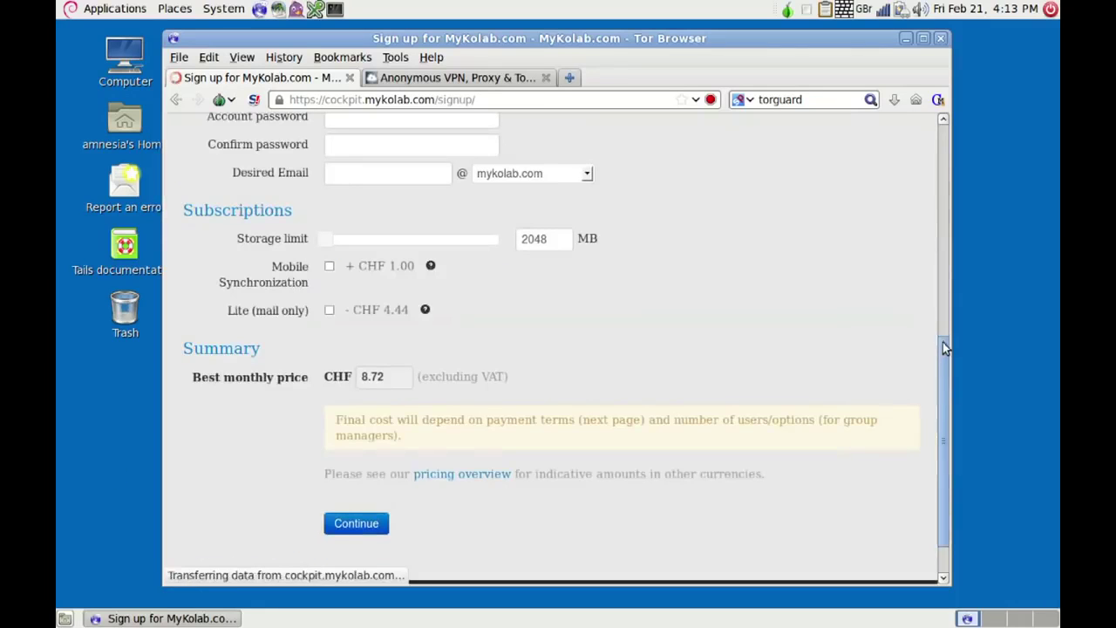
pyautogui.click(943, 294)
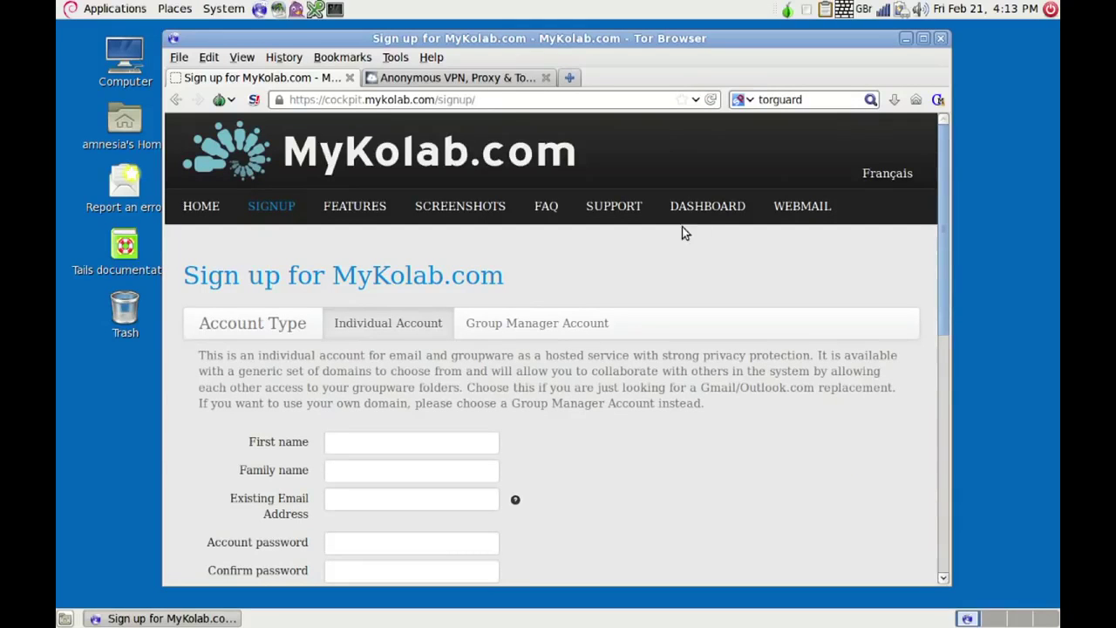
# - View TorGuard's Anonymous Email Service page, then minimize Tor Browser
pyautogui.click(438, 79)
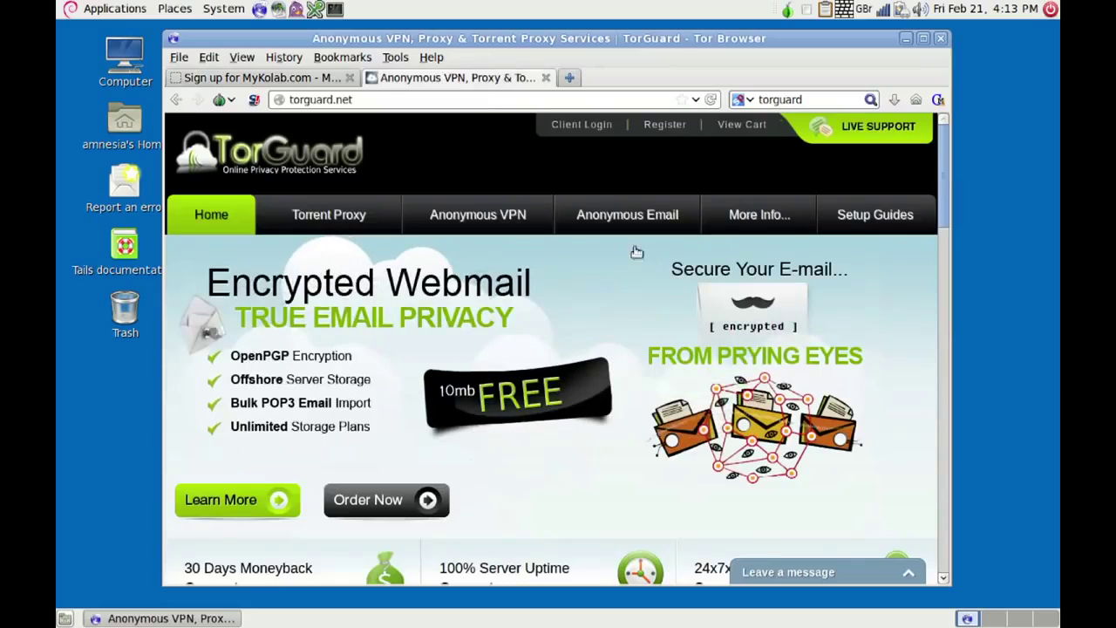
pyautogui.click(660, 215)
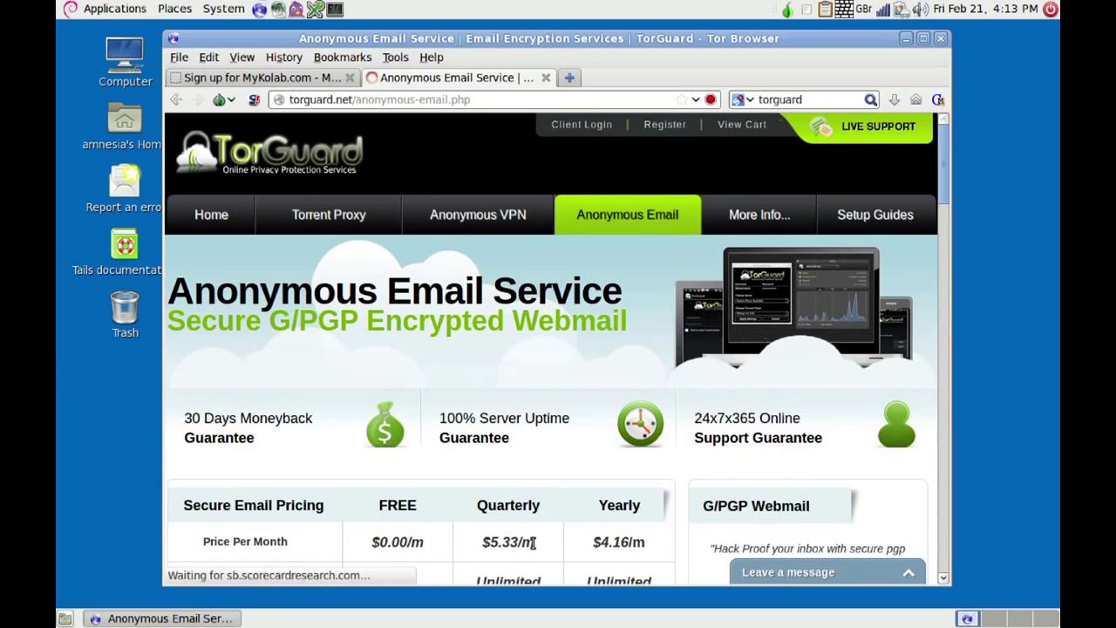
pyautogui.click(907, 39)
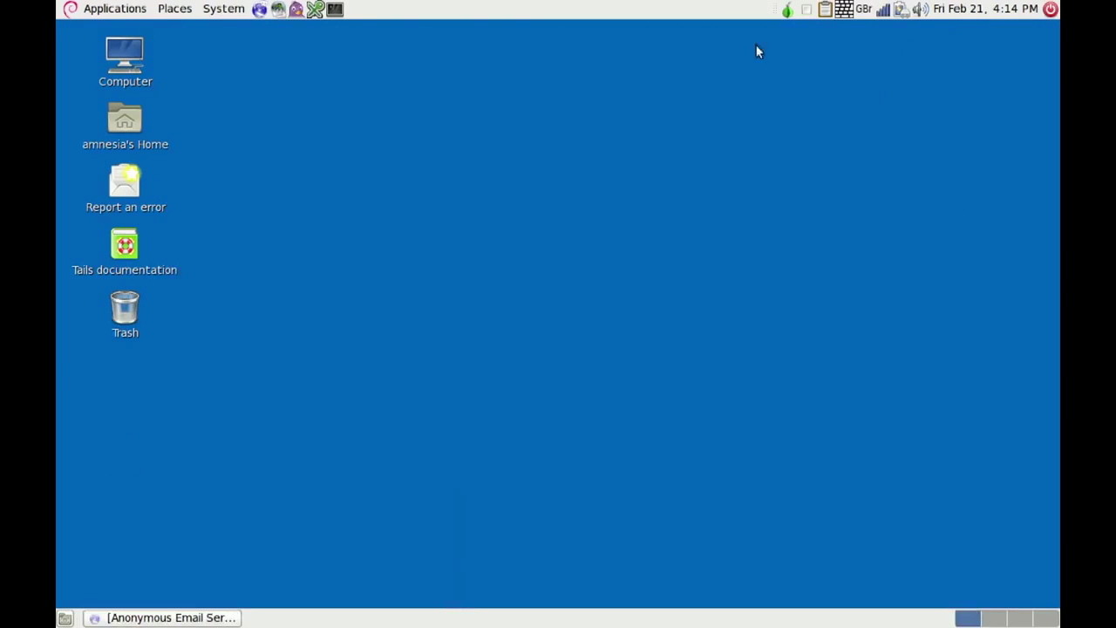
# - Launch Claws Mail and enter your own name and MyKolab email address in the setup wizard
pyautogui.click(277, 16)
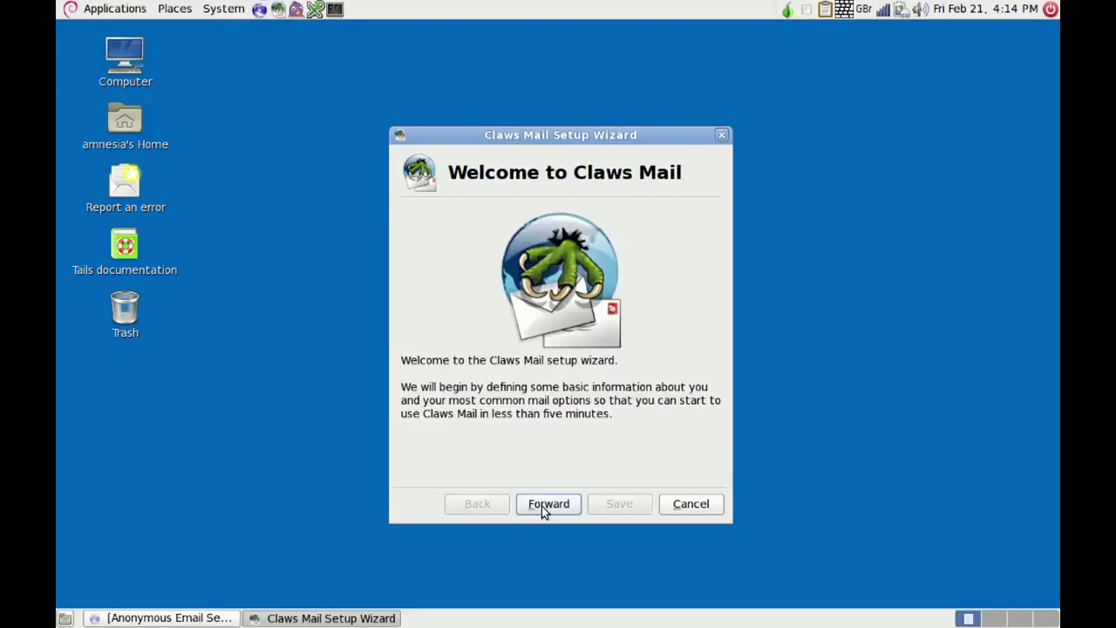
pyautogui.click(543, 505)
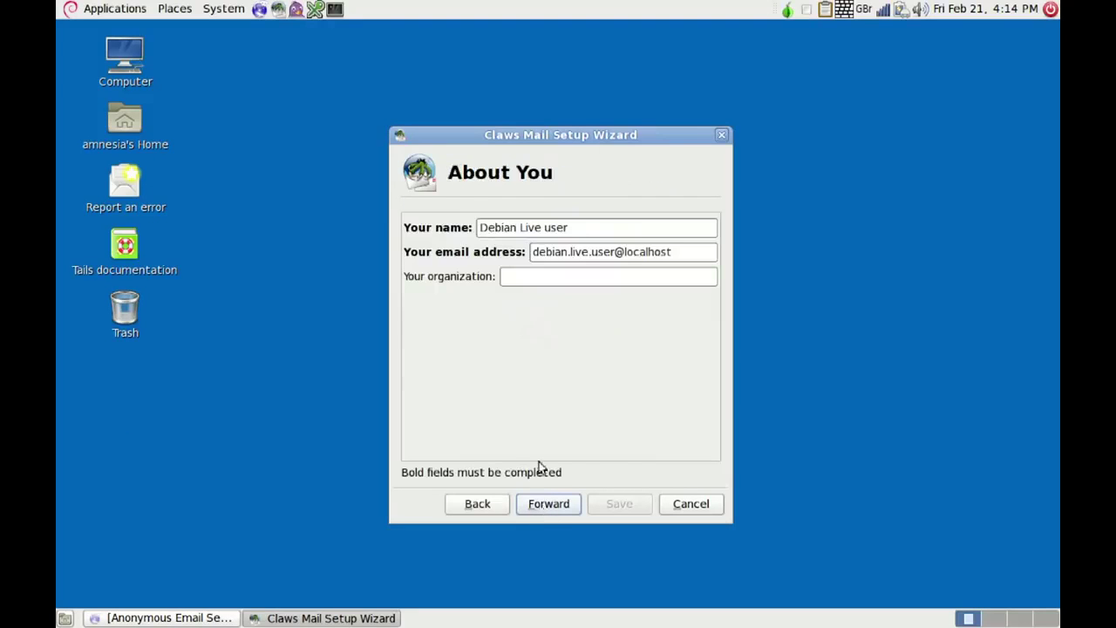
pyautogui.click(585, 228)
pyautogui.press('BackSpace')
pyautogui.press('BackSpace')
pyautogui.press('BackSpace')
pyautogui.press('BackSpace')
pyautogui.press('BackSpace')
pyautogui.press('BackSpace')
pyautogui.press('BackSpace')
pyautogui.press('BackSpace')
pyautogui.press('BackSpace')
pyautogui.press('BackSpace')
pyautogui.press('BackSpace')
pyautogui.press('BackSpace')
pyautogui.press('BackSpace')
pyautogui.press('BackSpace')
pyautogui.press('BackSpace')
pyautogui.press('BackSpace')
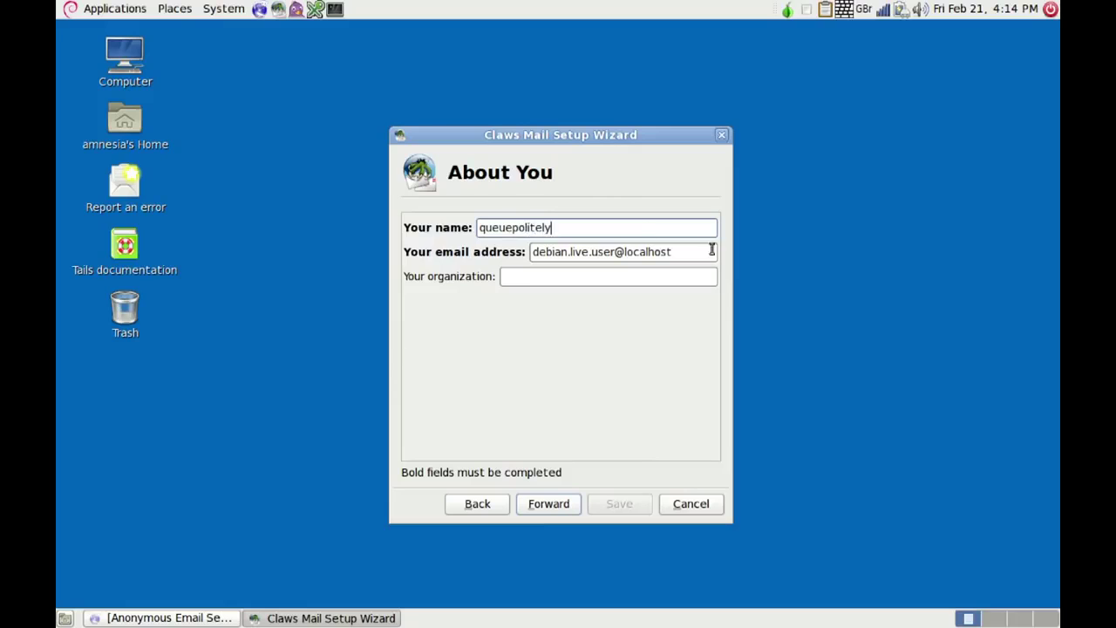
pyautogui.click(680, 252)
pyautogui.press('BackSpace')
pyautogui.press('BackSpace')
pyautogui.press('BackSpace')
pyautogui.press('BackSpace')
pyautogui.press('BackSpace')
pyautogui.press('BackSpace')
pyautogui.press('BackSpace')
pyautogui.press('BackSpace')
pyautogui.press('BackSpace')
pyautogui.press('BackSpace')
pyautogui.press('BackSpace')
pyautogui.press('BackSpace')
pyautogui.press('BackSpace')
pyautogui.press('BackSpace')
pyautogui.press('BackSpace')
pyautogui.press('BackSpace')
pyautogui.press('BackSpace')
pyautogui.press('BackSpace')
pyautogui.press('BackSpace')
pyautogui.press('BackSpace')
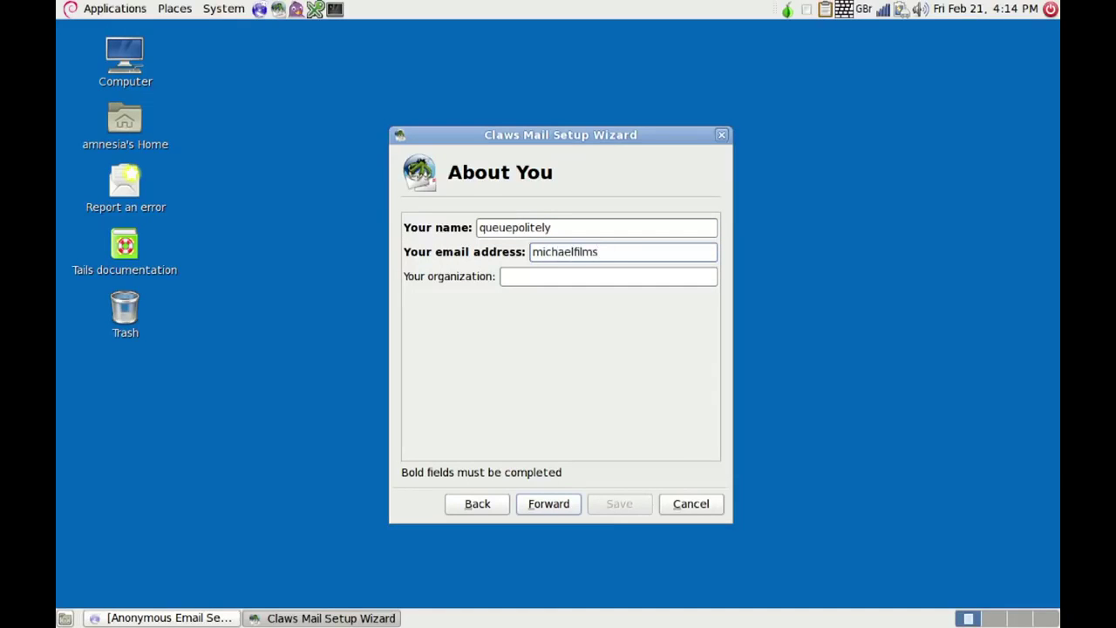
pyautogui.click(549, 505)
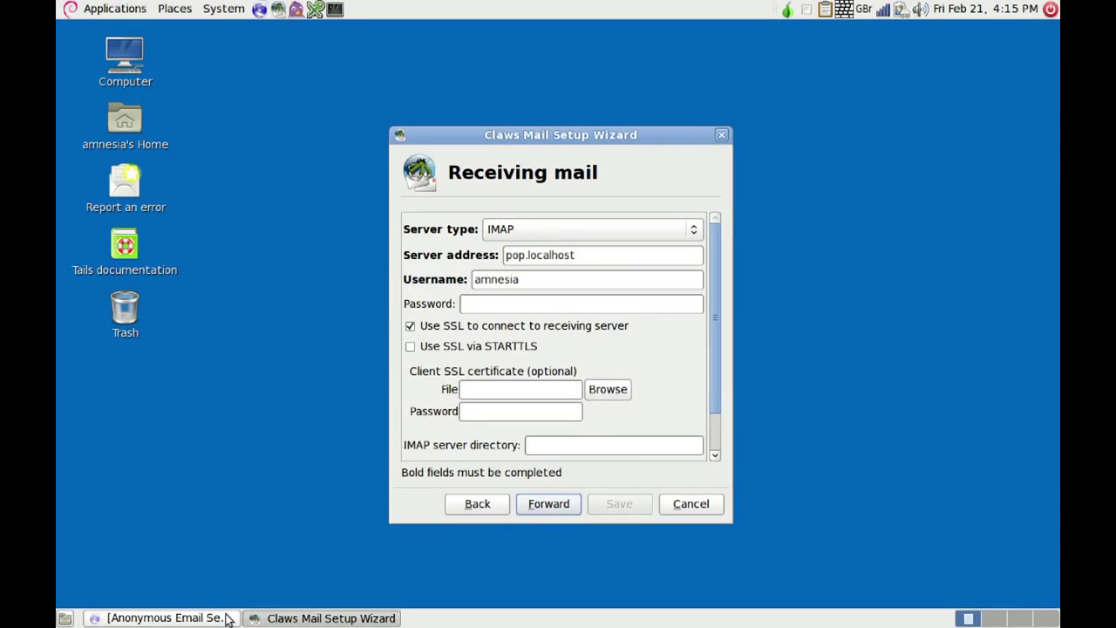
# - Open MyKolab's Client Configuration page and go to the GNU/Linux Thunderbird E-Mail Setup section
pyautogui.click(187, 618)
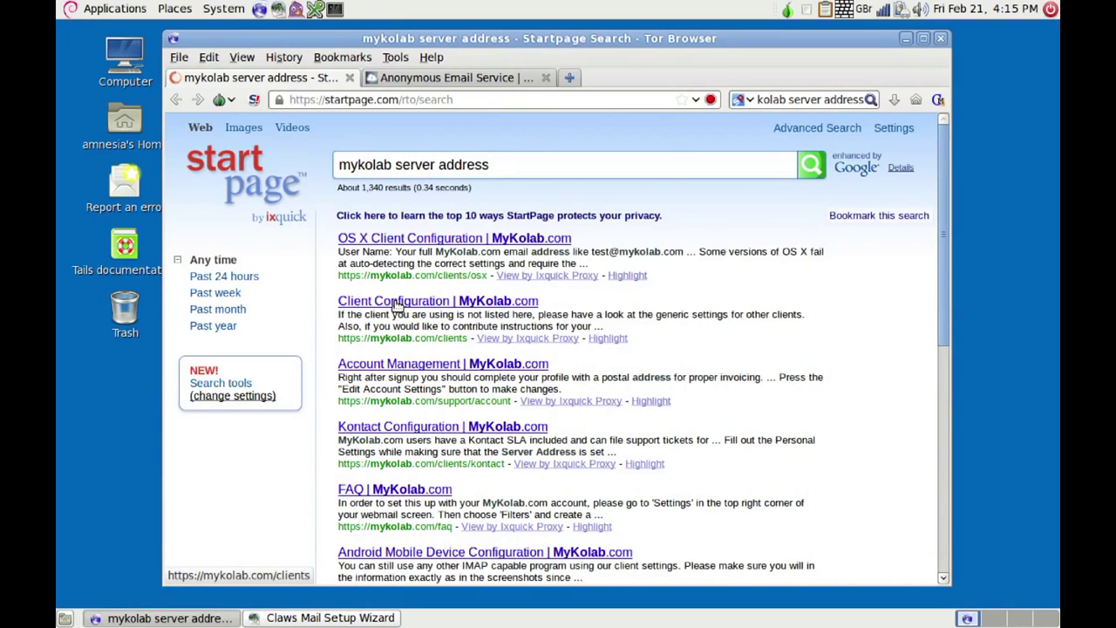
pyautogui.click(395, 301)
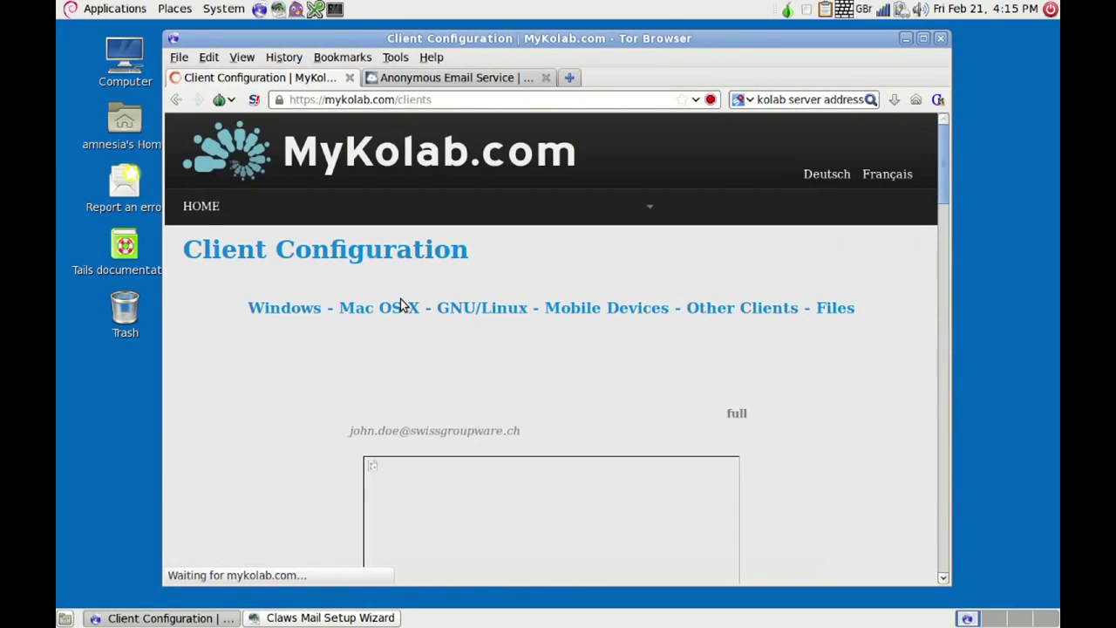
pyautogui.click(474, 314)
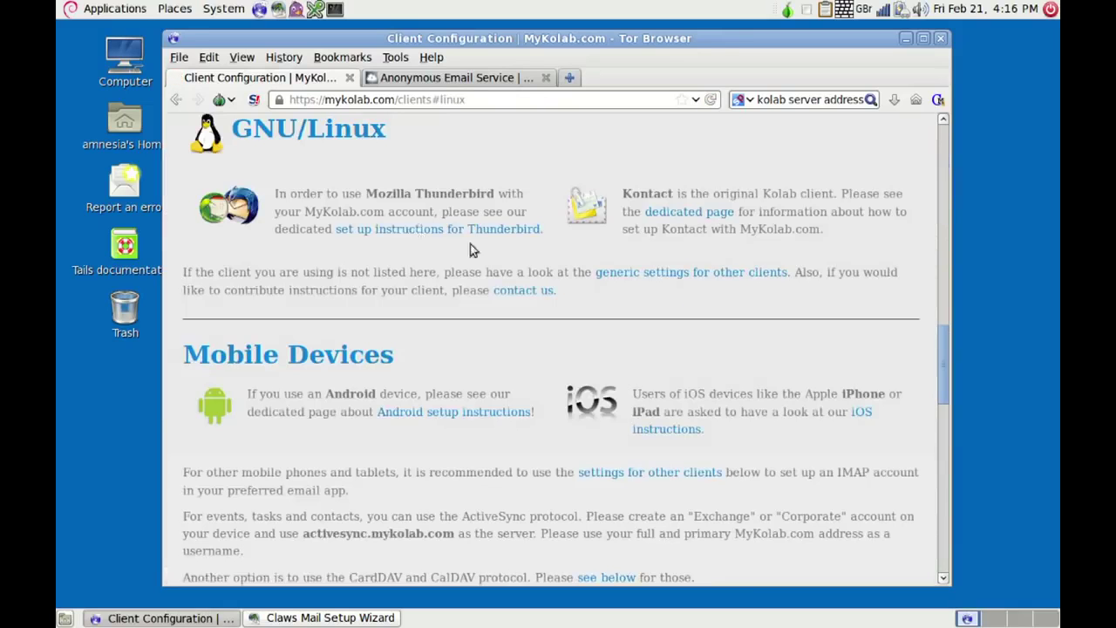
pyautogui.click(415, 232)
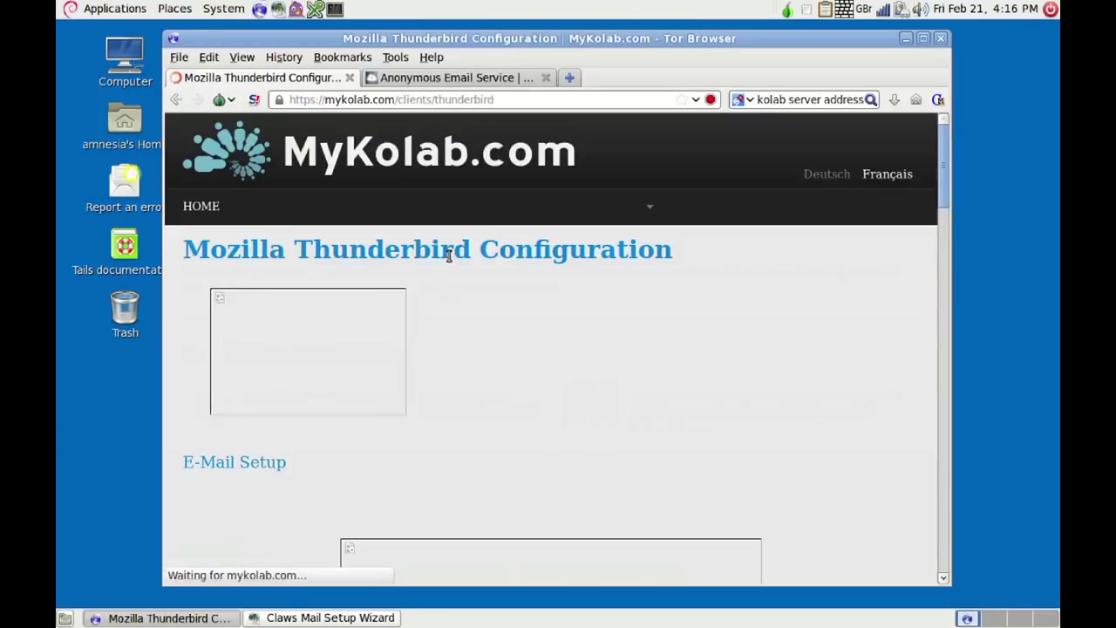
pyautogui.click(944, 270)
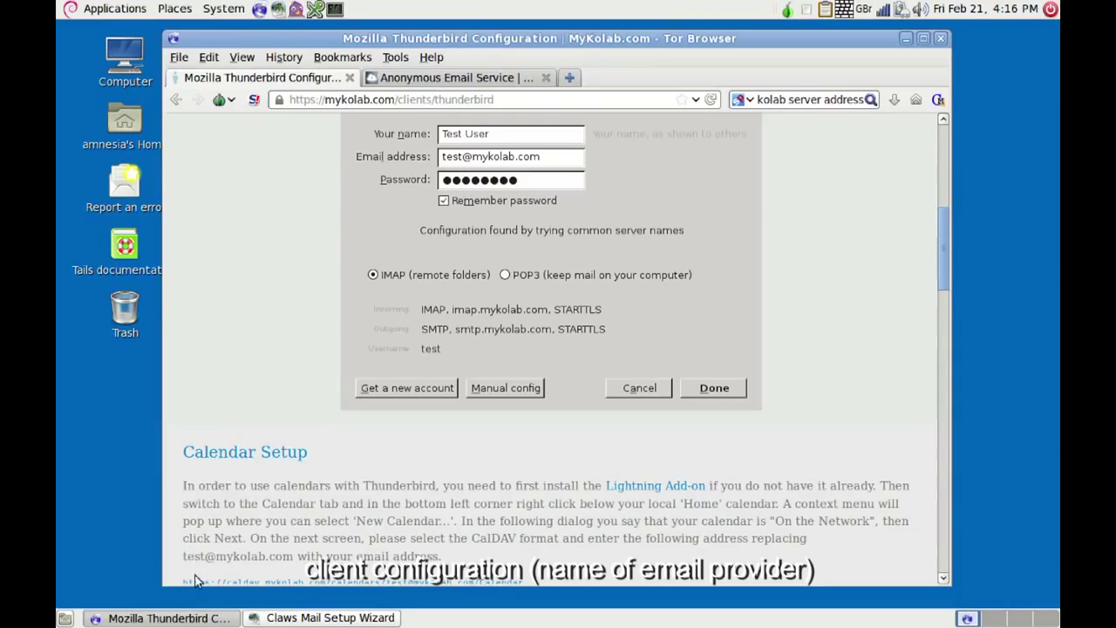
# - Set the incoming server to imap.mykolab.com and the username to the account's email address
pyautogui.click(159, 621)
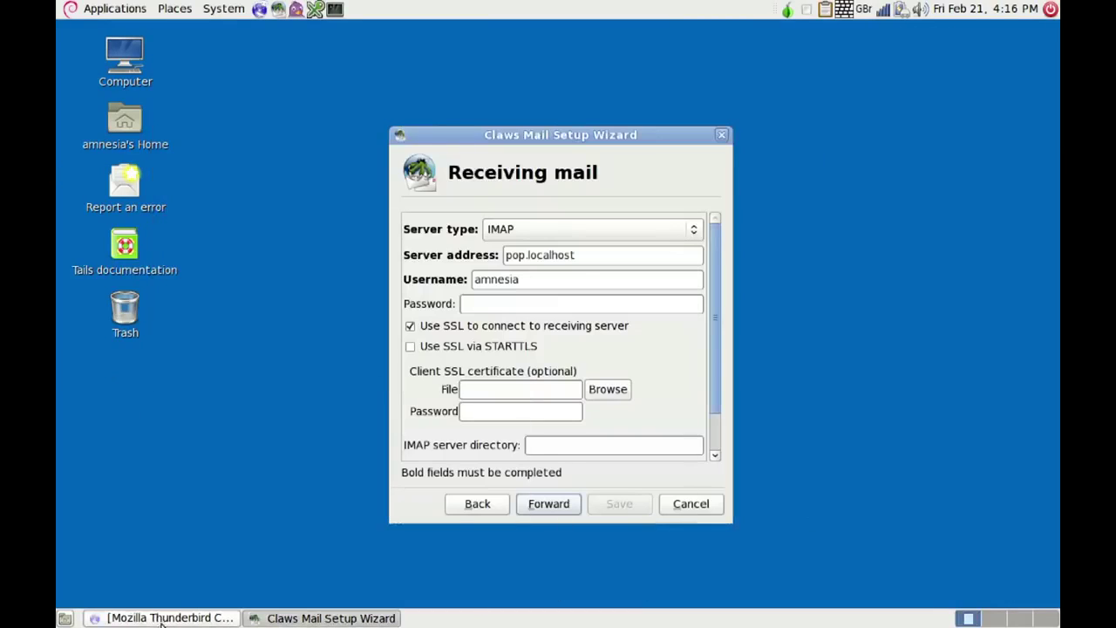
pyautogui.click(593, 258)
pyautogui.press('BackSpace')
pyautogui.press('BackSpace')
pyautogui.press('BackSpace')
pyautogui.press('BackSpace')
pyautogui.press('BackSpace')
pyautogui.press('BackSpace')
pyautogui.press('BackSpace')
pyautogui.press('BackSpace')
pyautogui.press('BackSpace')
pyautogui.press('BackSpace')
pyautogui.press('BackSpace')
pyautogui.press('BackSpace')
pyautogui.press('BackSpace')
pyautogui.write('imap.mykolab.com')
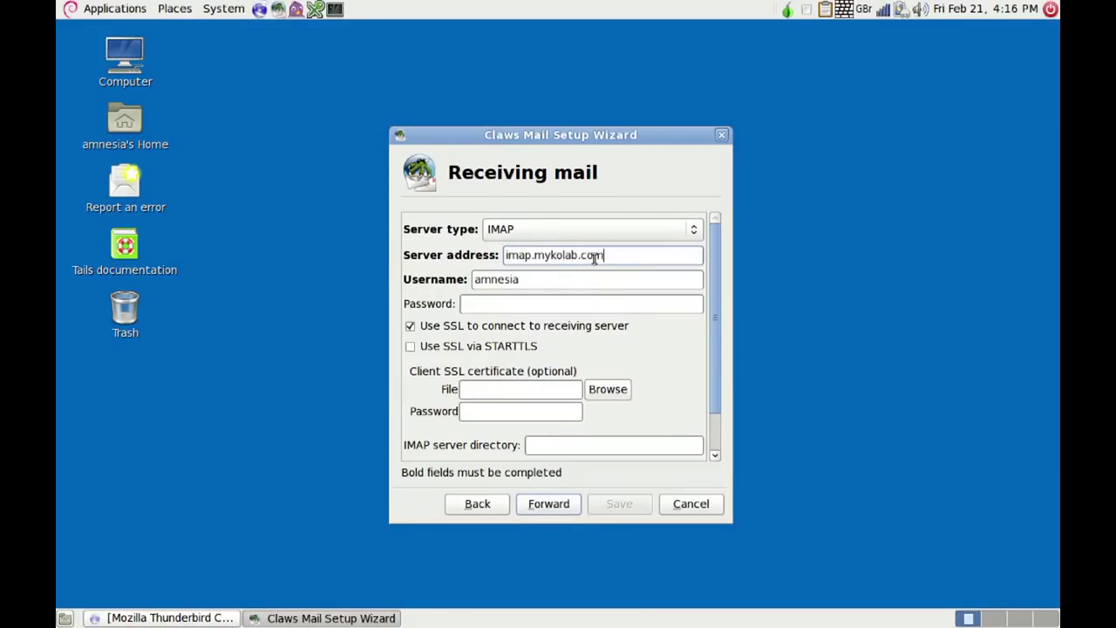
pyautogui.click(549, 281)
pyautogui.press('BackSpace')
pyautogui.press('BackSpace')
pyautogui.press('BackSpace')
pyautogui.press('BackSpace')
pyautogui.press('BackSpace')
pyautogui.press('BackSpace')
# - Enter the account password, enable SSL via STARTTLS, and set the IMAP directory to imap.mykolab.com
pyautogui.click(497, 302)
pyautogui.write('**********')
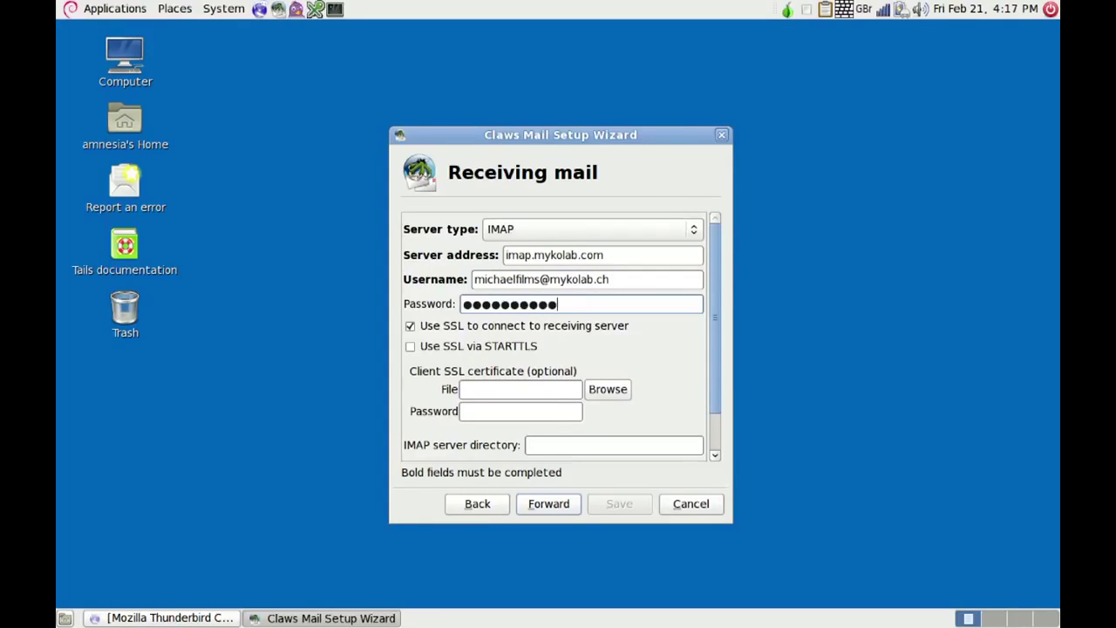
pyautogui.write('*****')
pyautogui.click(412, 347)
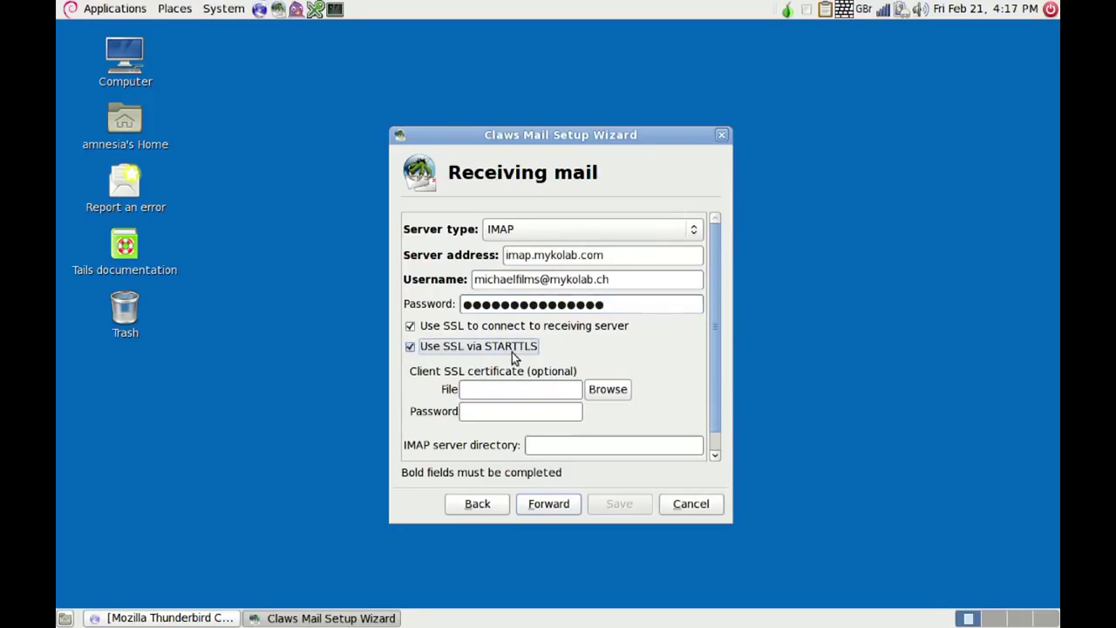
pyautogui.click(562, 445)
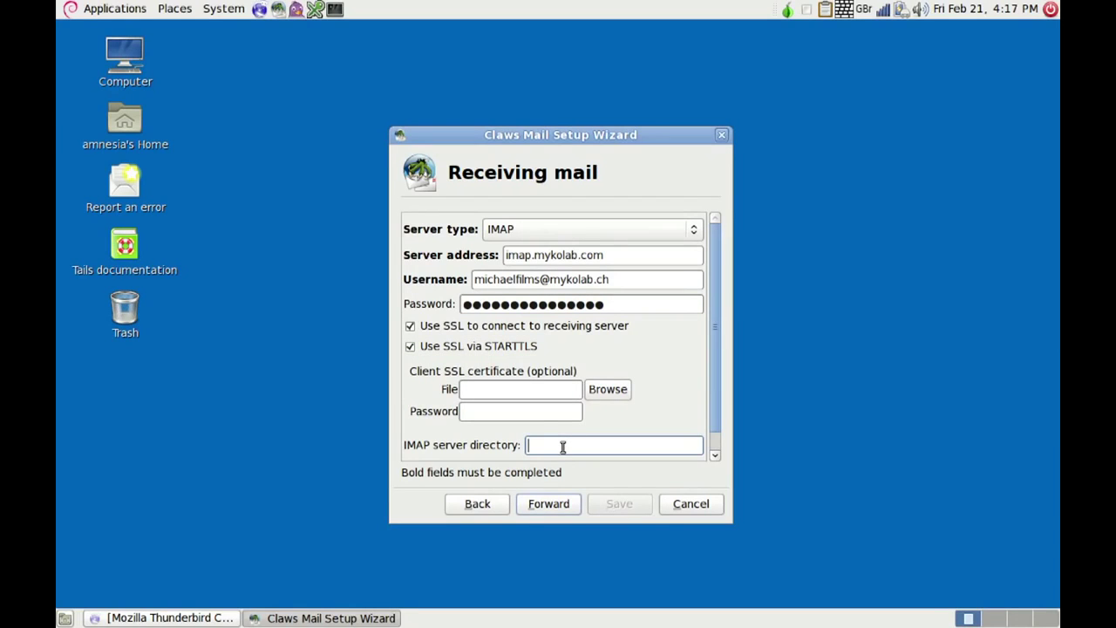
pyautogui.write('imap.mykolab.com')
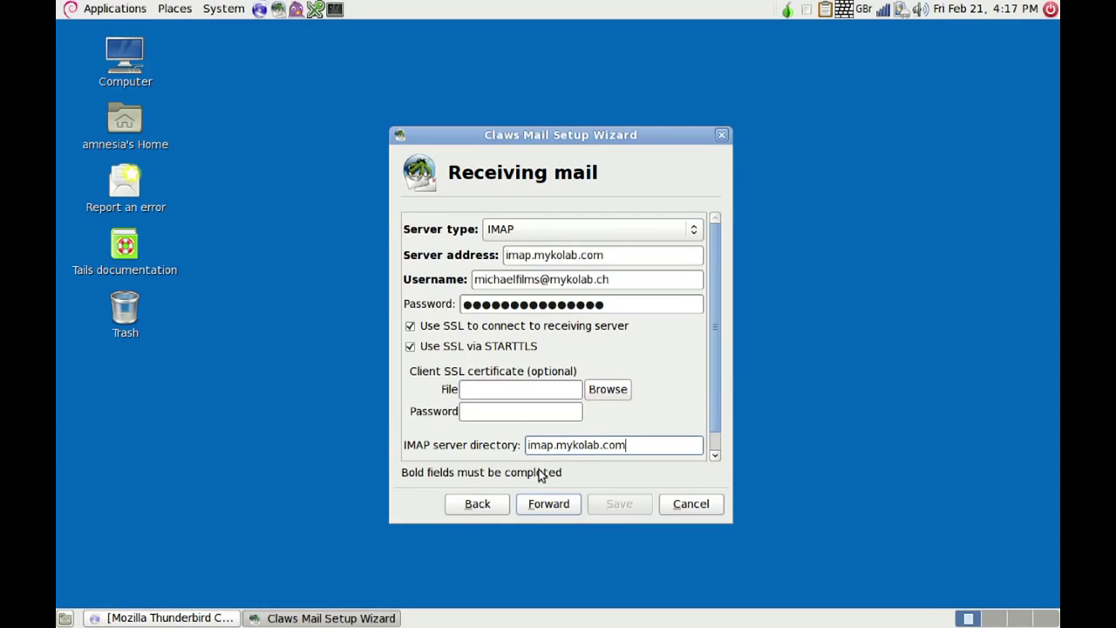
pyautogui.click(548, 505)
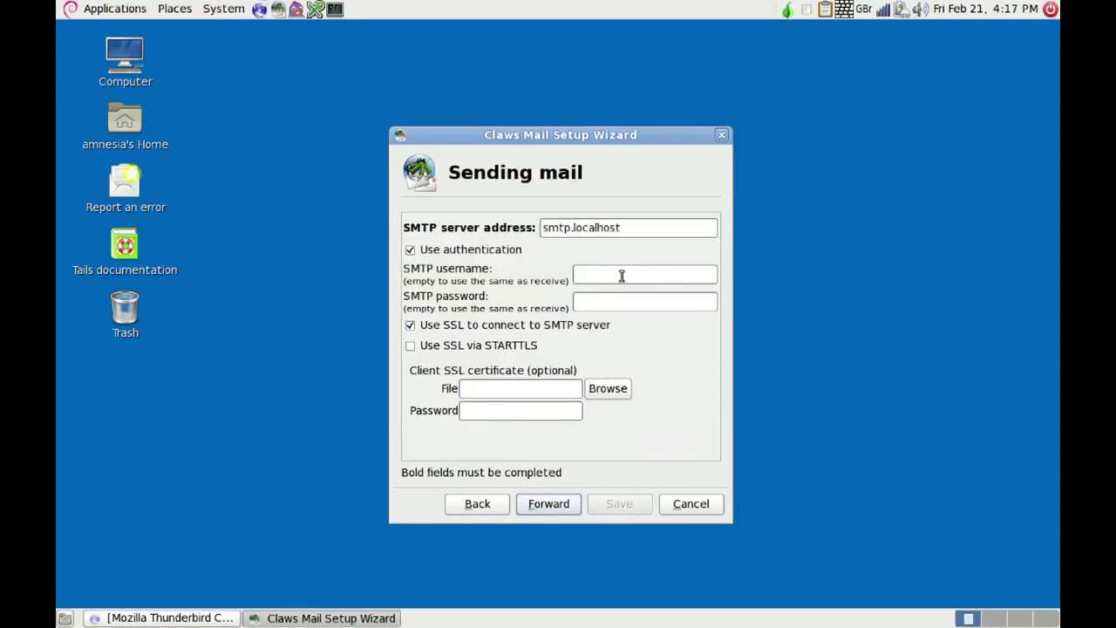
# - Set smtp.mykolab.com as the sending server with SSL via STARTTLS and save the account setup
pyautogui.click(626, 229)
pyautogui.press('BackSpace')
pyautogui.press('BackSpace')
pyautogui.press('BackSpace')
pyautogui.press('BackSpace')
pyautogui.press('BackSpace')
pyautogui.press('BackSpace')
pyautogui.press('BackSpace')
pyautogui.press('BackSpace')
pyautogui.press('BackSpace')
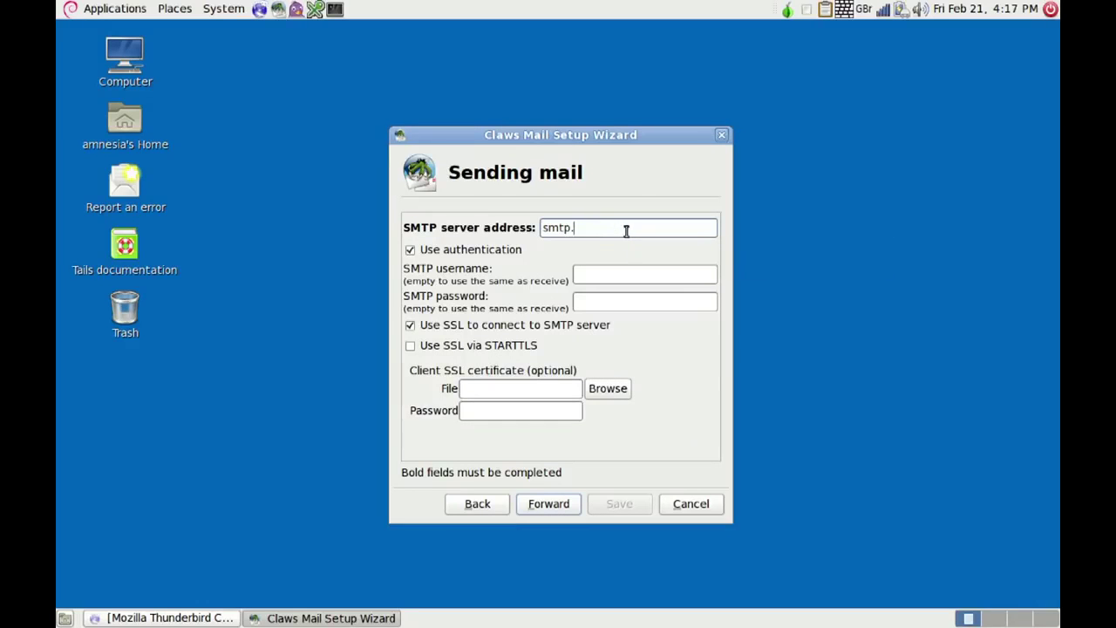
pyautogui.write('mykolab.com')
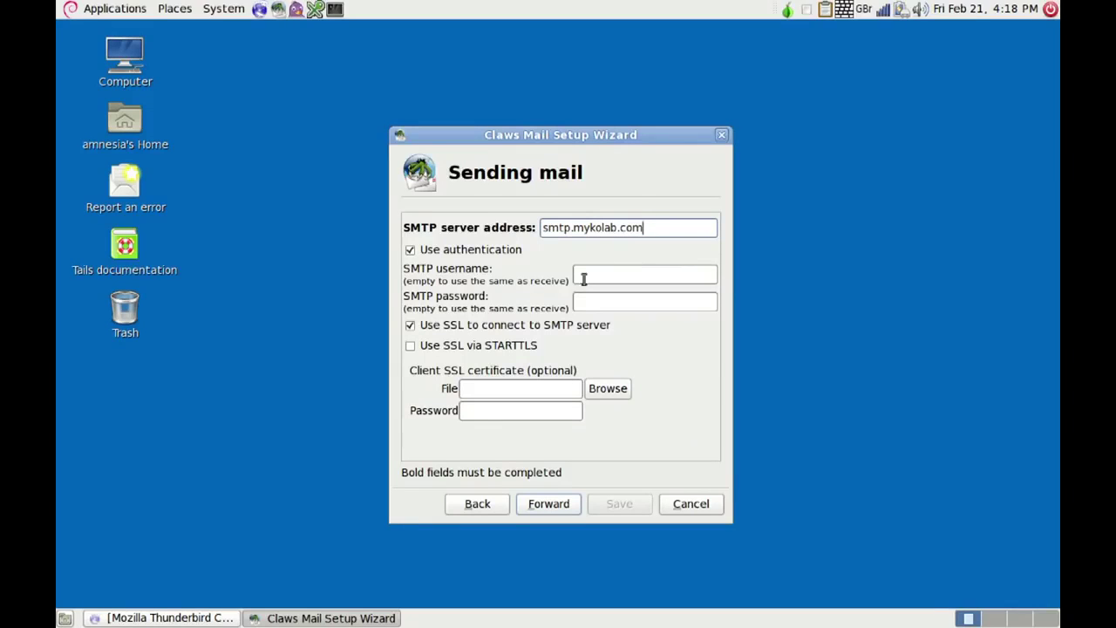
pyautogui.click(410, 347)
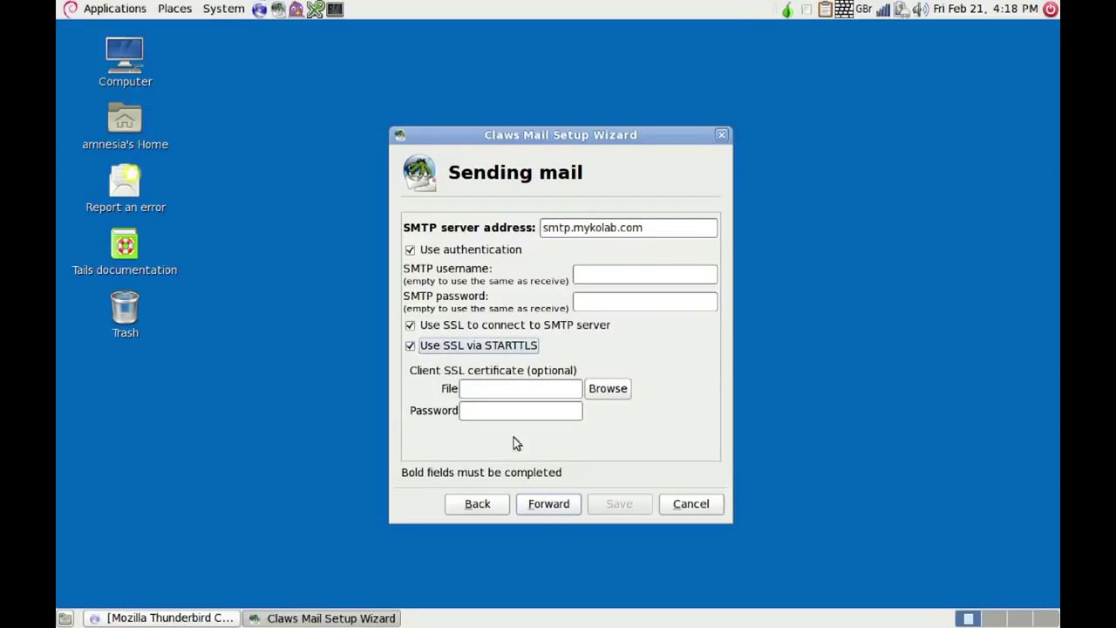
pyautogui.click(549, 505)
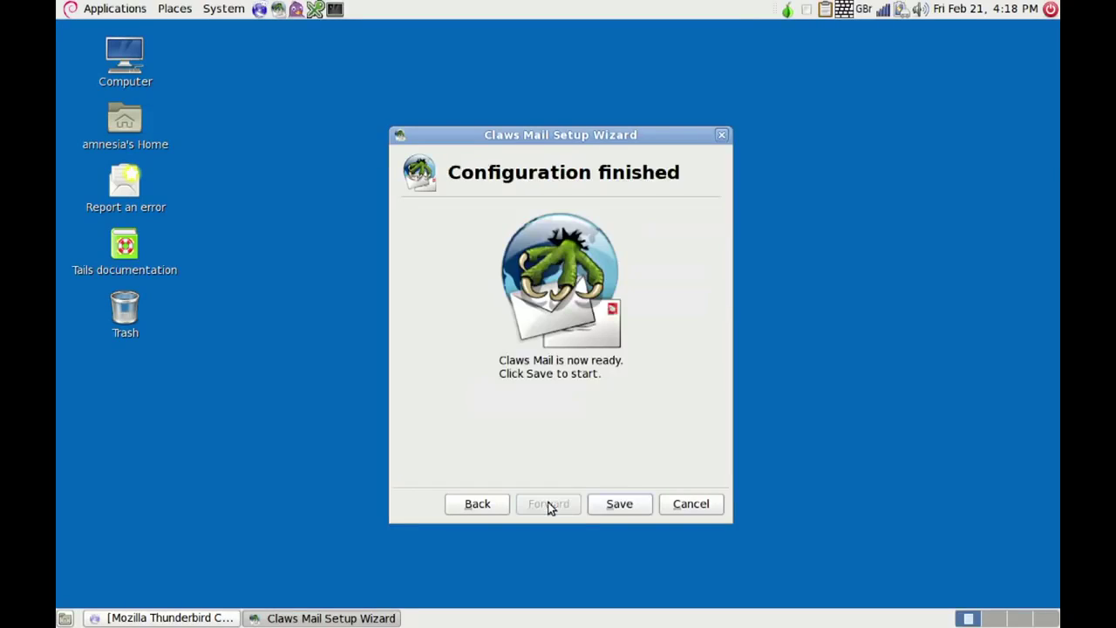
pyautogui.click(619, 504)
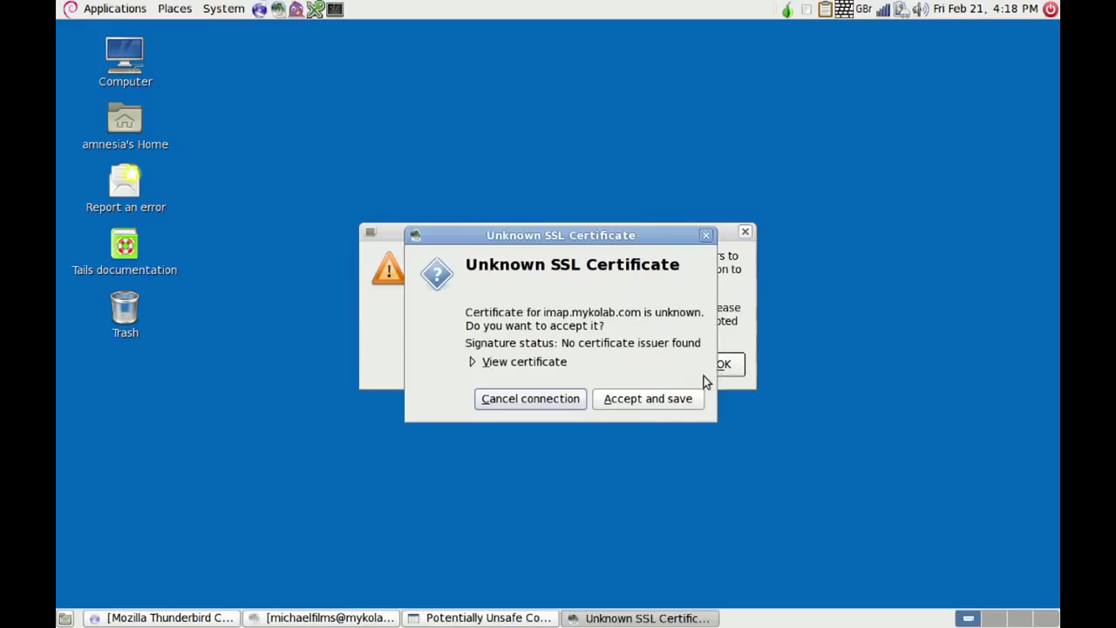
# - Accept the imap.mykolab.com certificate, set SMTP authentication to LOGIN, and view the Advanced port settings
pyautogui.click(651, 398)
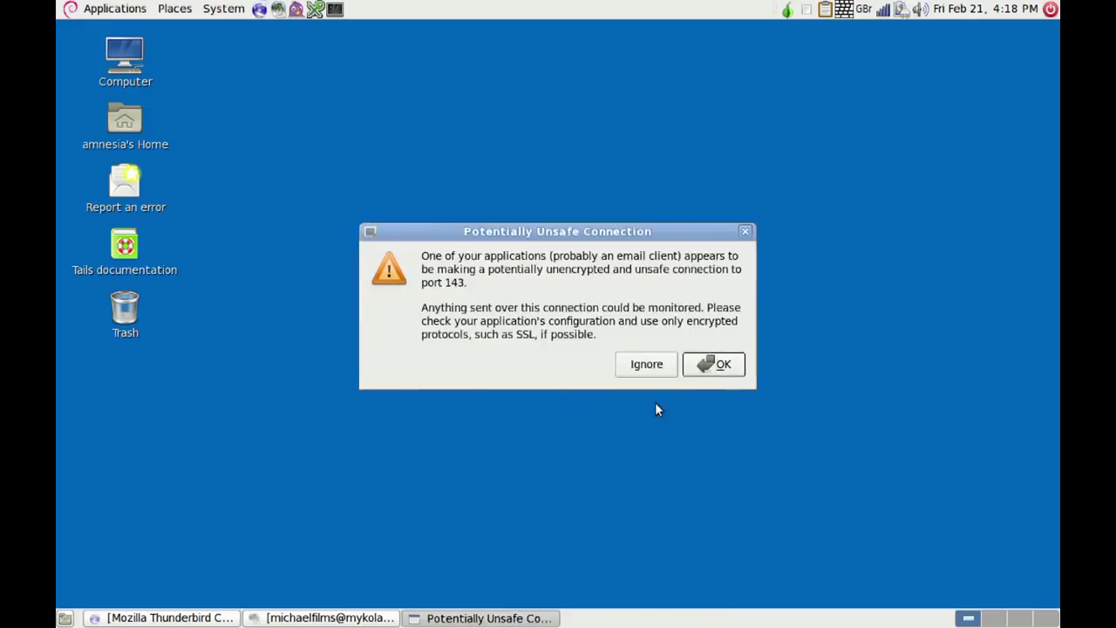
pyautogui.click(708, 364)
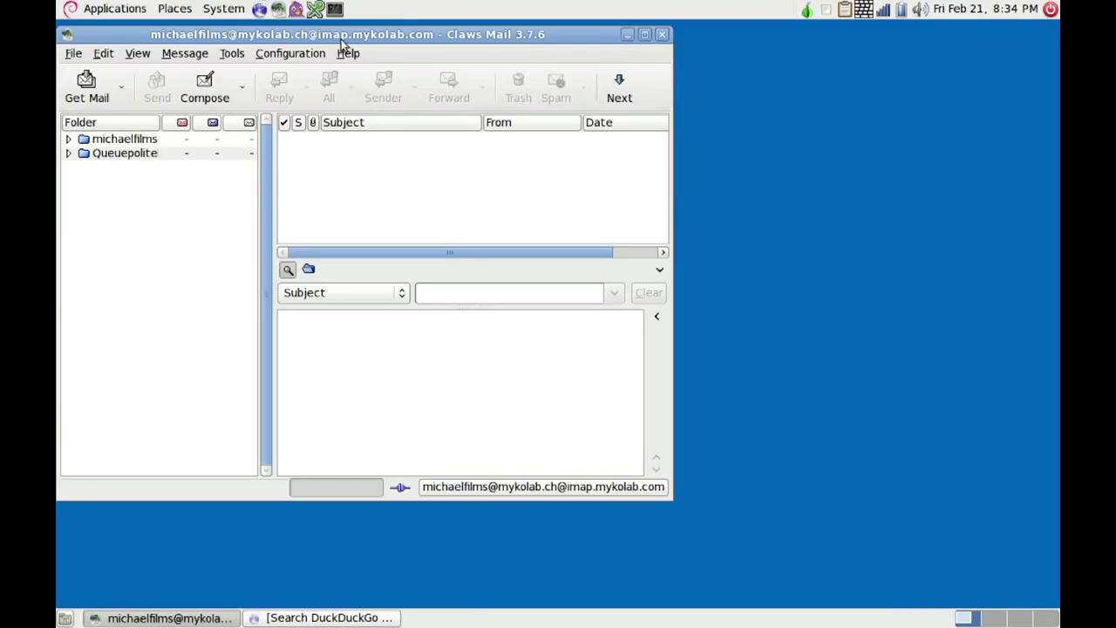
pyautogui.click(307, 54)
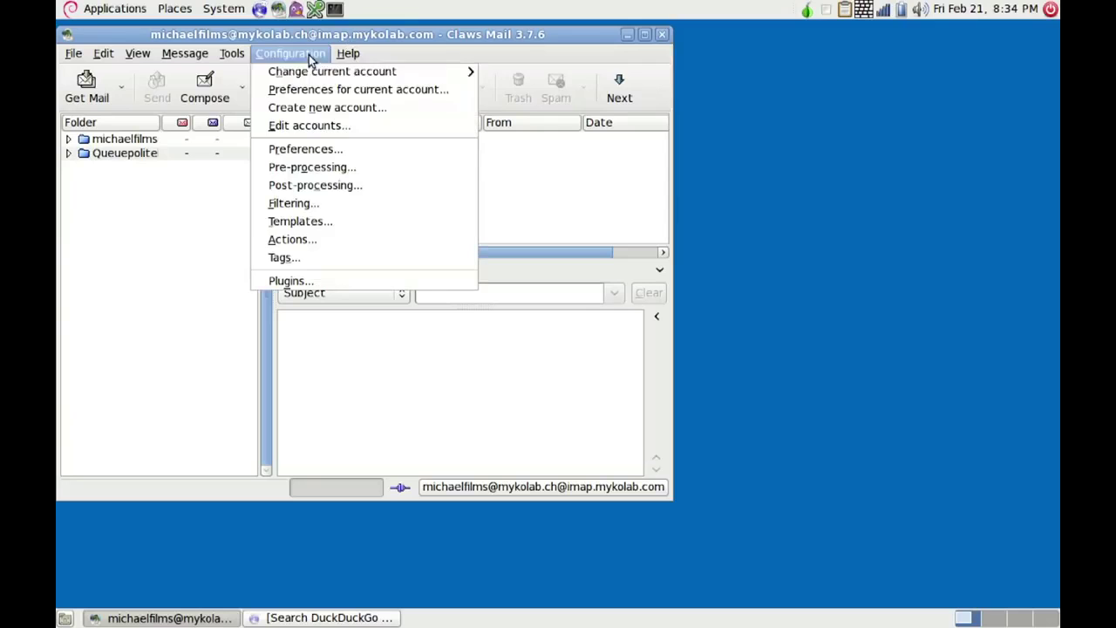
pyautogui.click(431, 92)
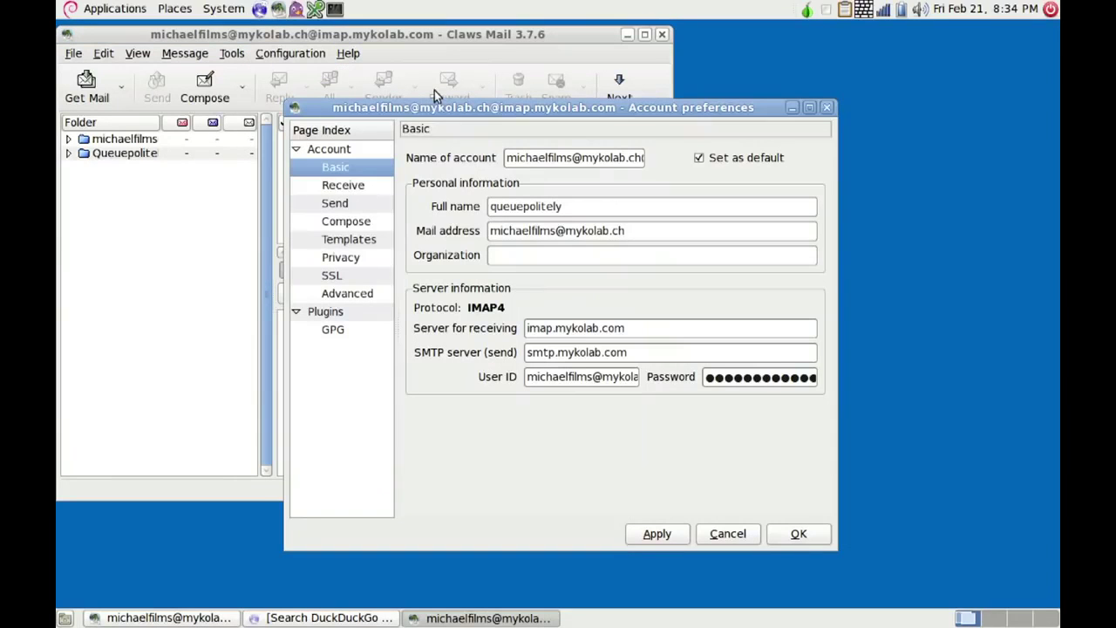
pyautogui.click(336, 204)
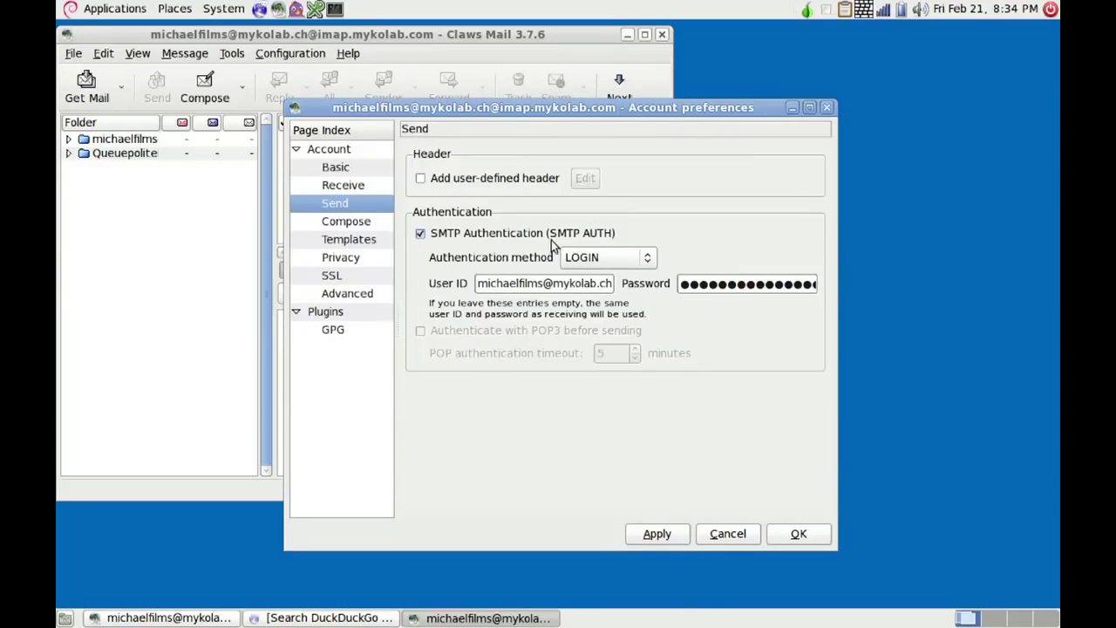
pyautogui.click(649, 257)
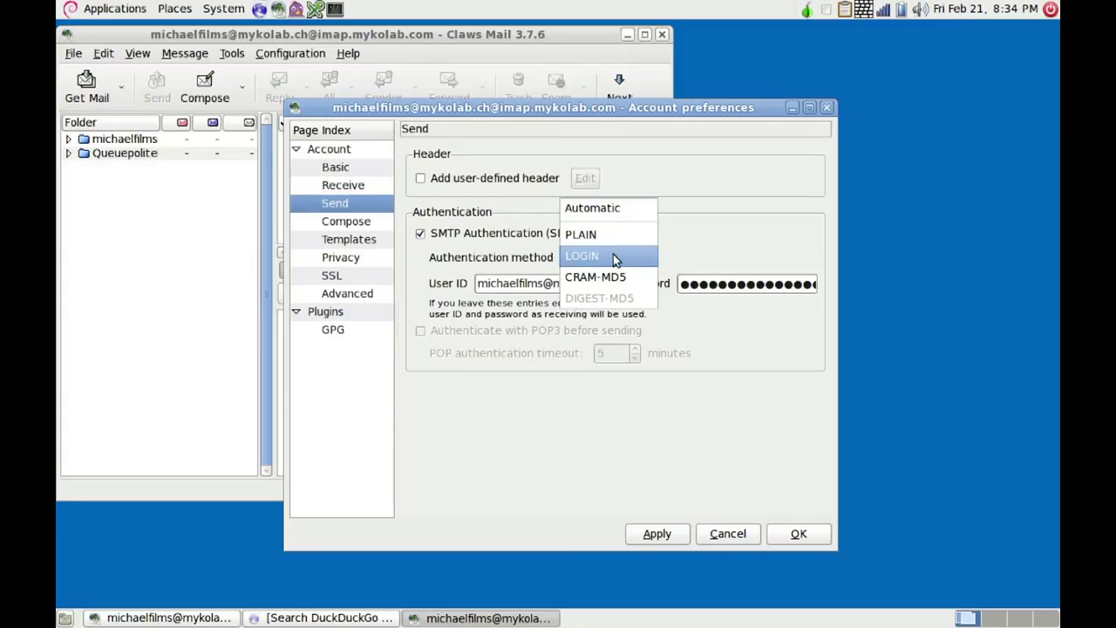
pyautogui.click(615, 257)
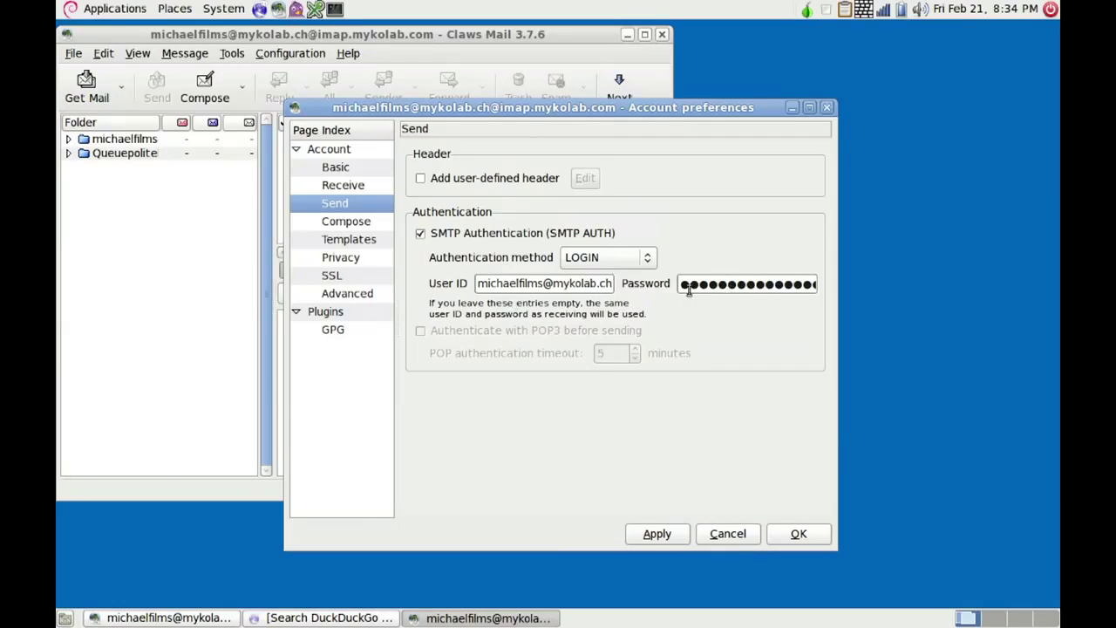
pyautogui.click(333, 295)
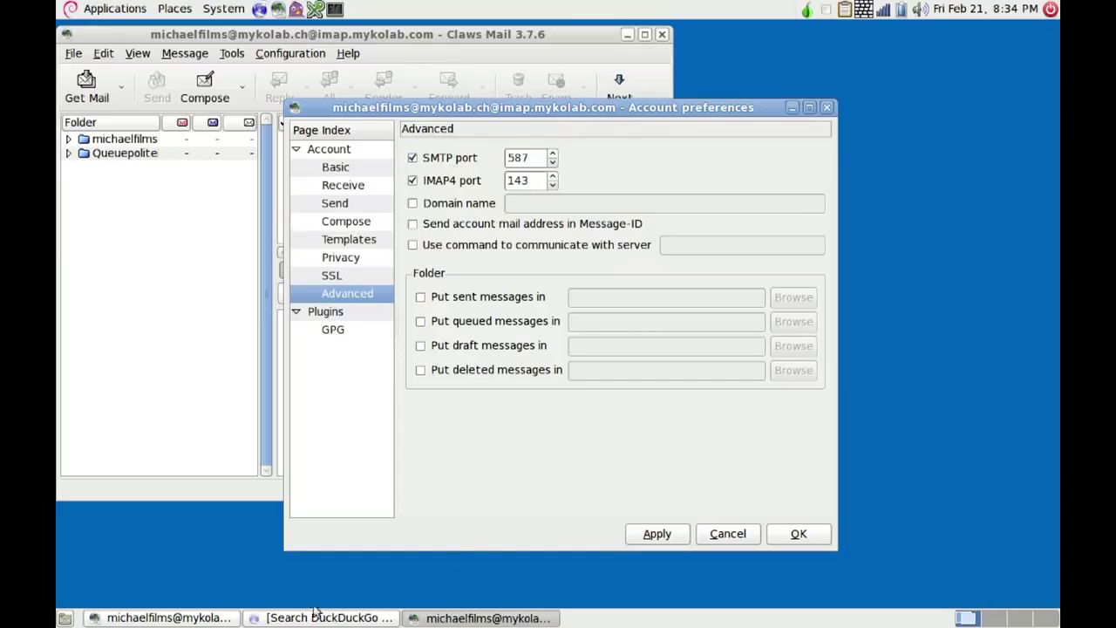
pyautogui.click(286, 621)
# - Search DuckDuckGo for 'mykolab imap port' to confirm IMAP port 143 and SMTP port 587
pyautogui.click(341, 366)
pyautogui.write('mykolab imap por')
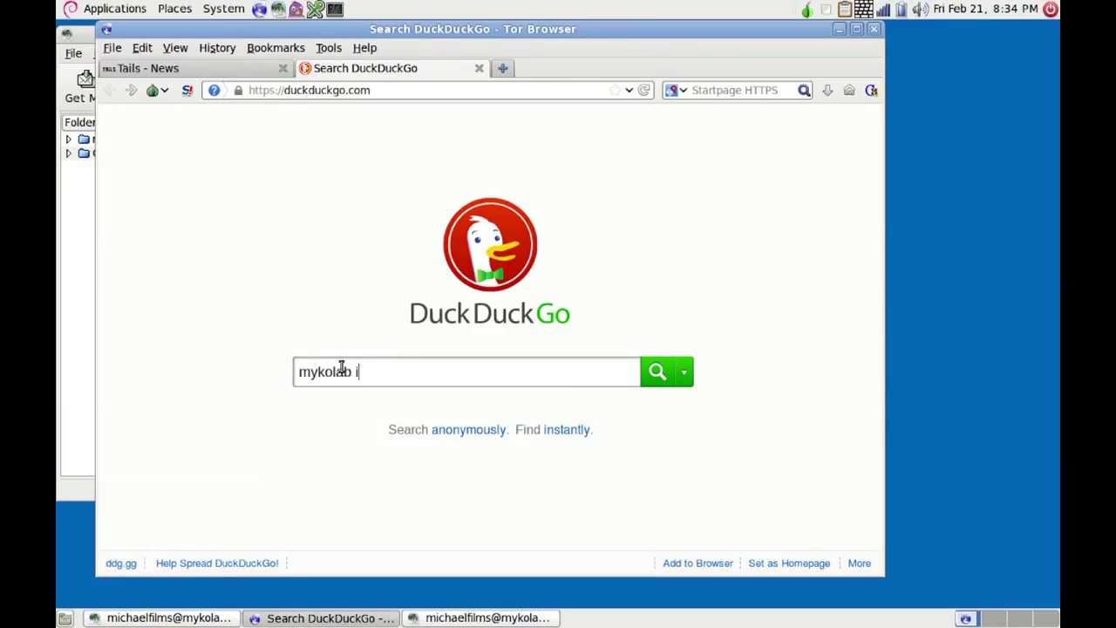
pyautogui.write('t')
pyautogui.press('Return')
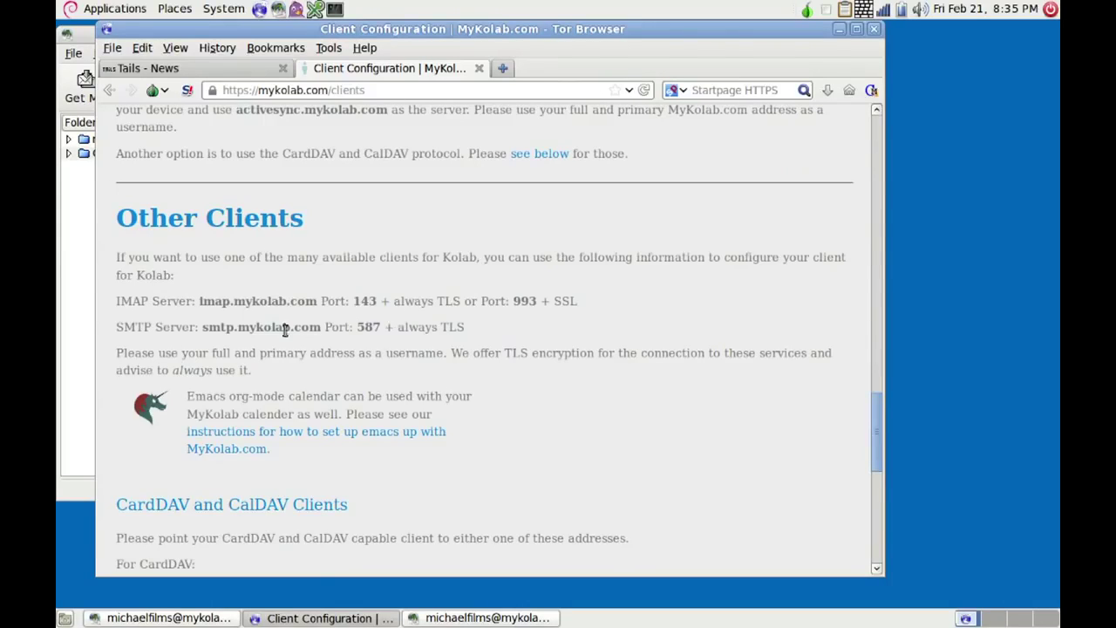
pyautogui.click(349, 618)
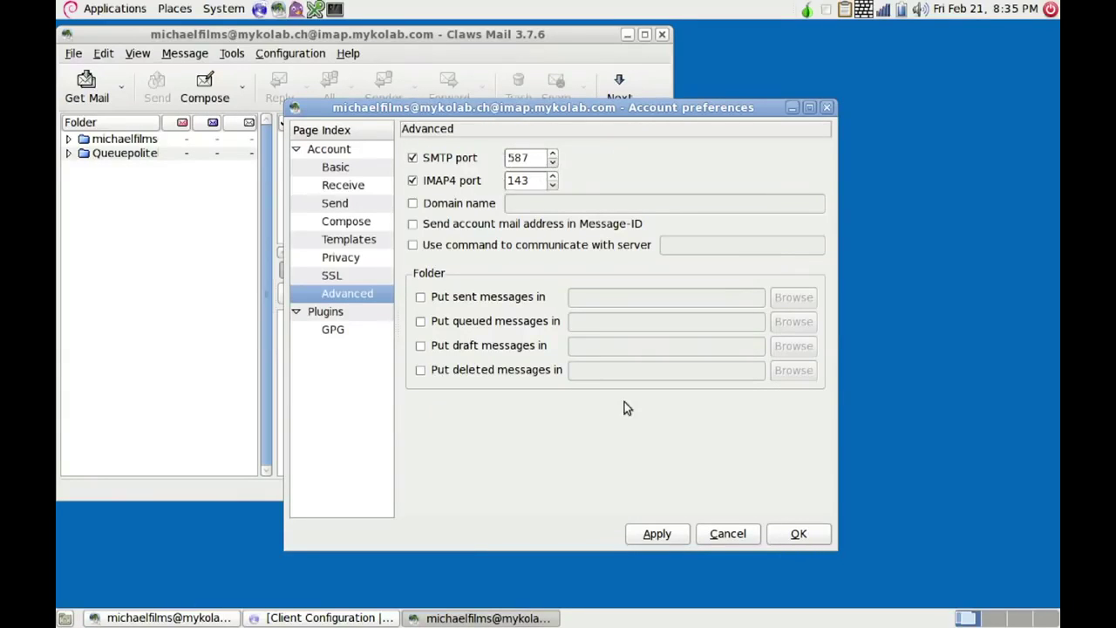
# - Apply and close the account preferences, then select the account's mailbox in the folder tree
pyautogui.click(659, 533)
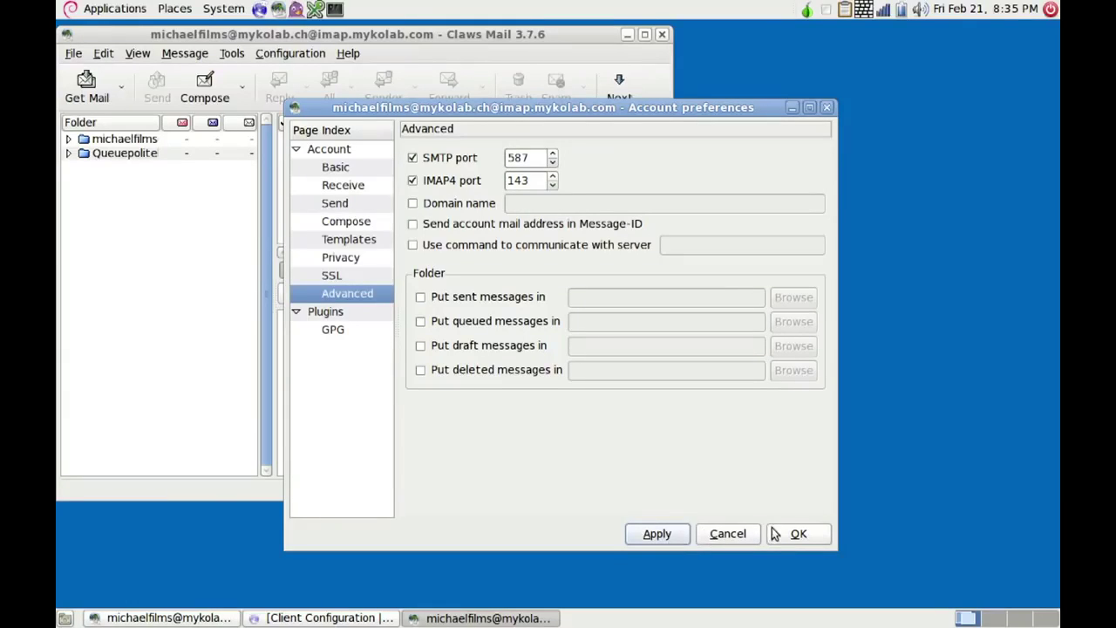
pyautogui.click(799, 534)
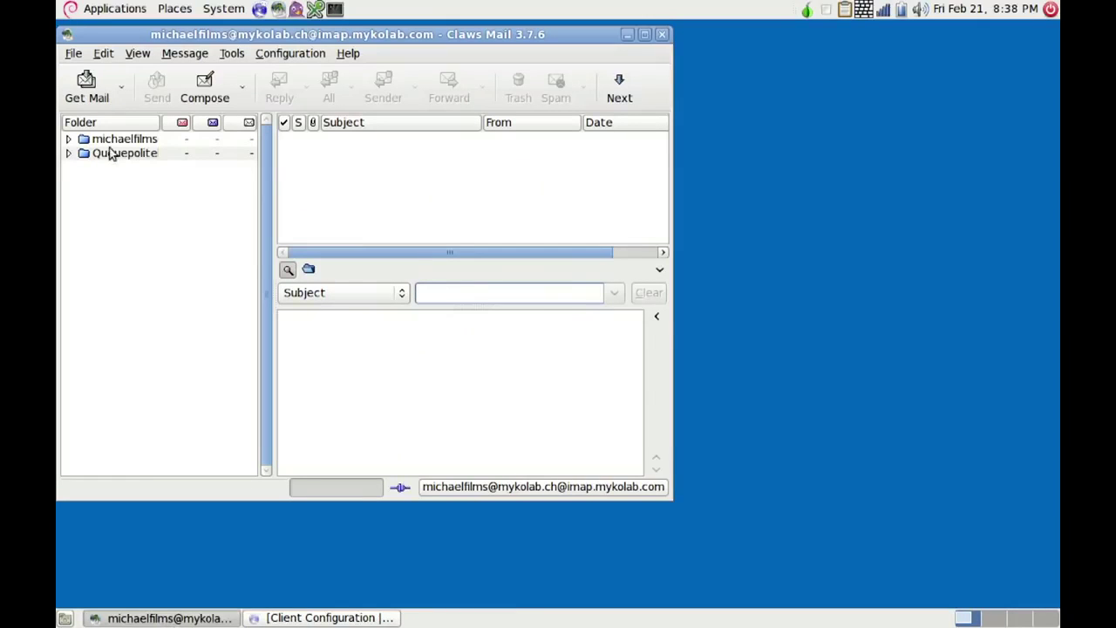
pyautogui.click(107, 142)
pyautogui.click(288, 56)
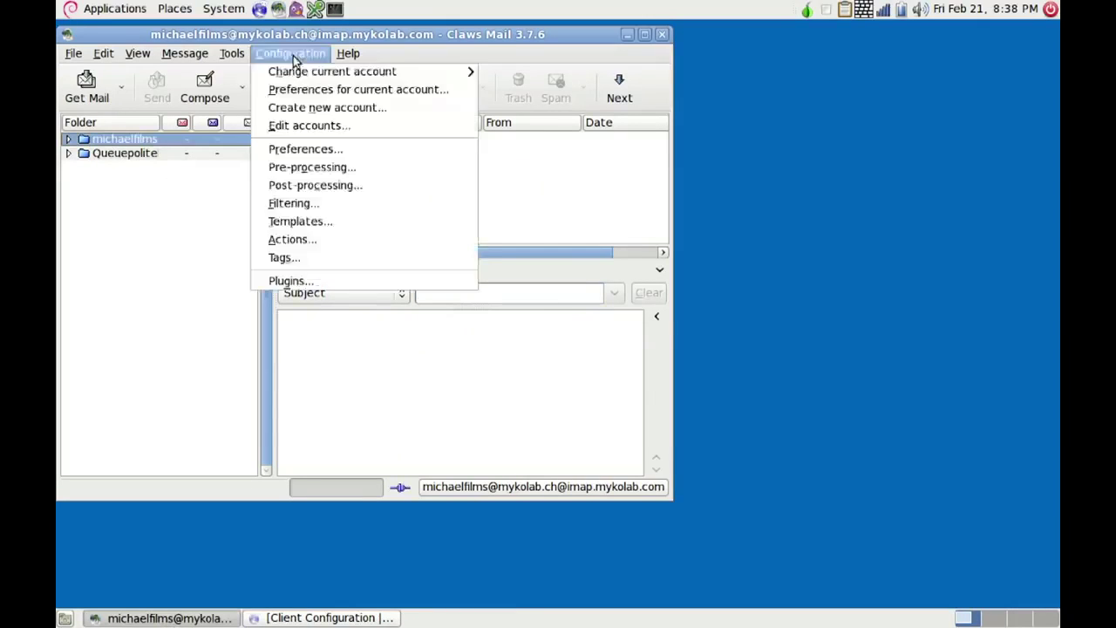
# - From the account's GPG preferences, generate a passphrase-protected key pair and export it to a keyserver
pyautogui.click(350, 99)
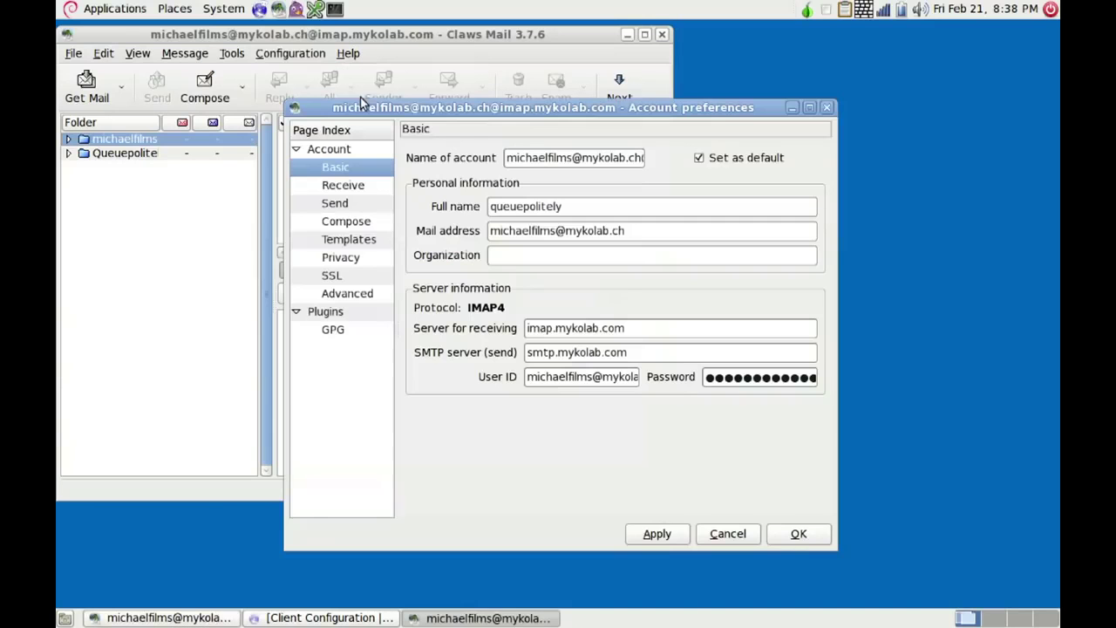
pyautogui.click(331, 333)
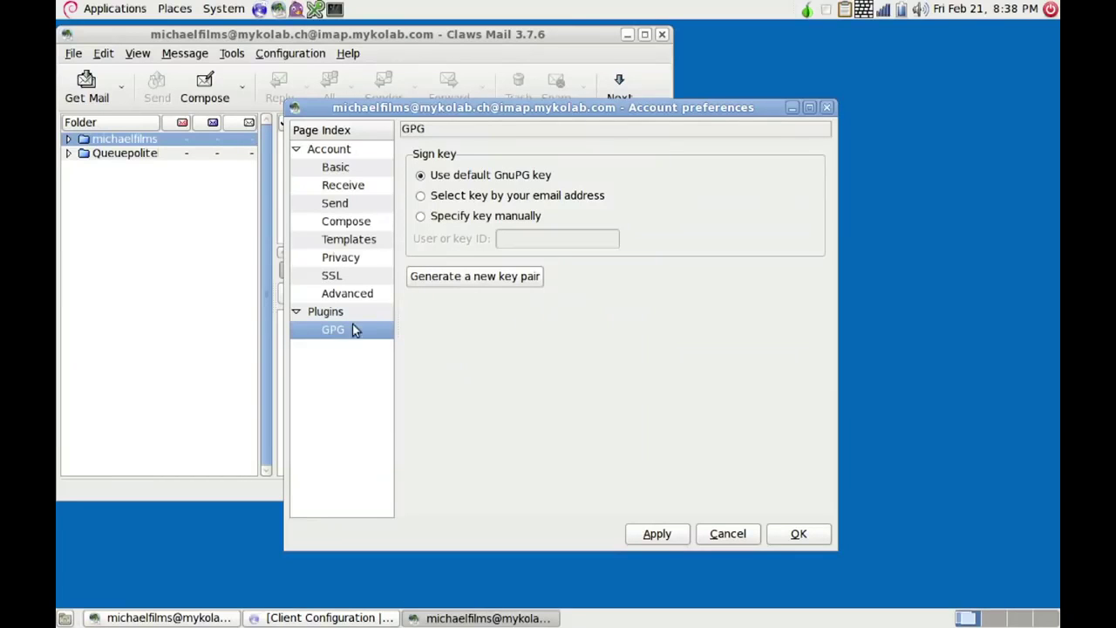
pyautogui.click(458, 277)
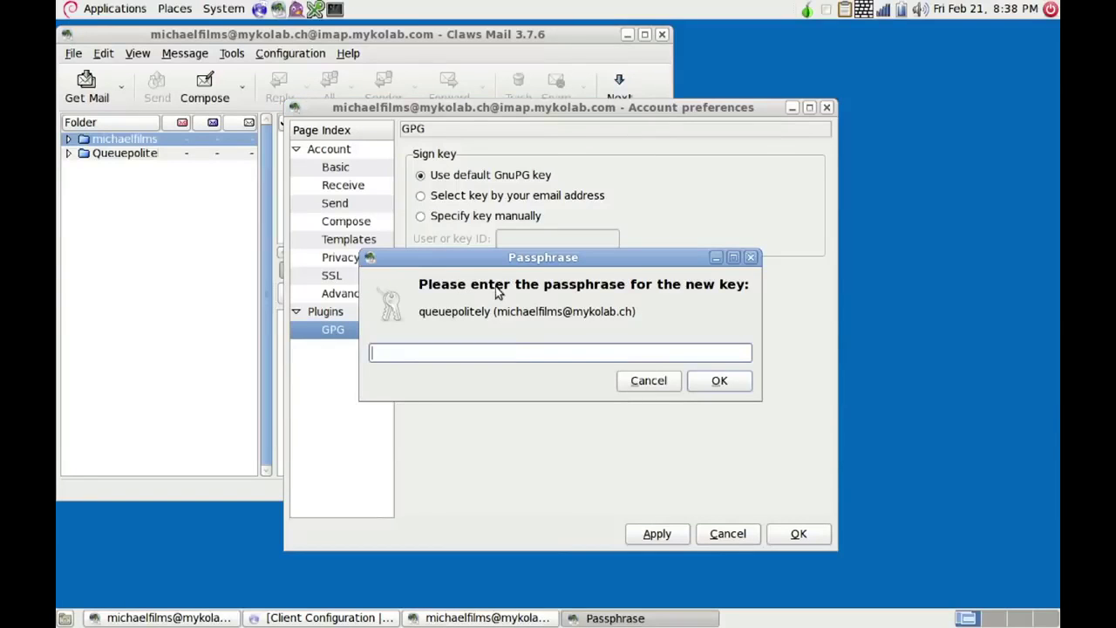
pyautogui.write('************')
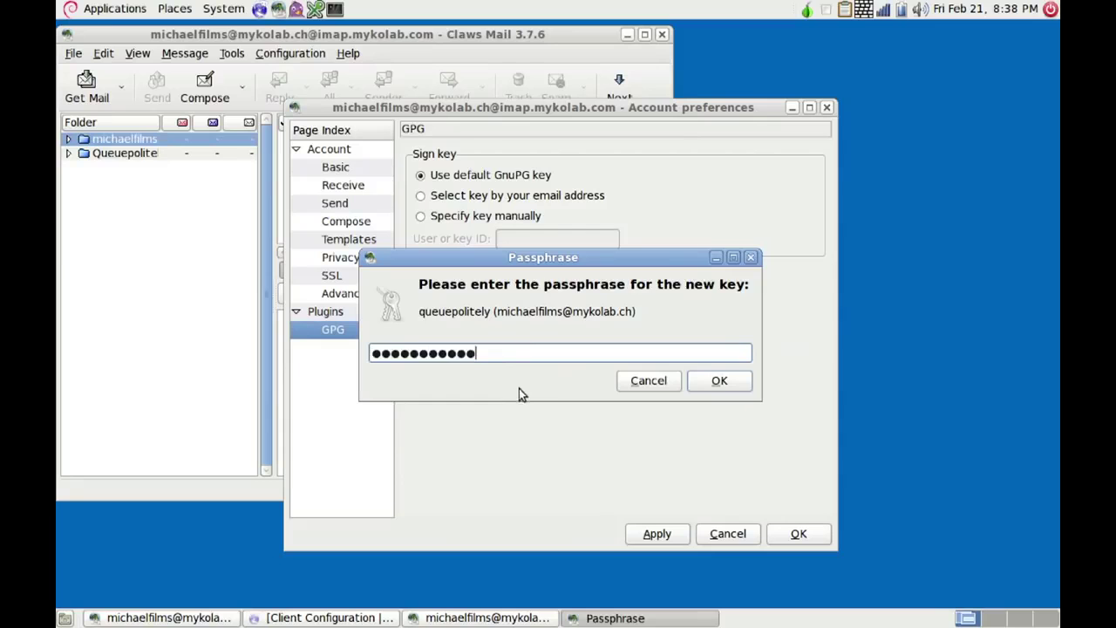
pyautogui.click(719, 381)
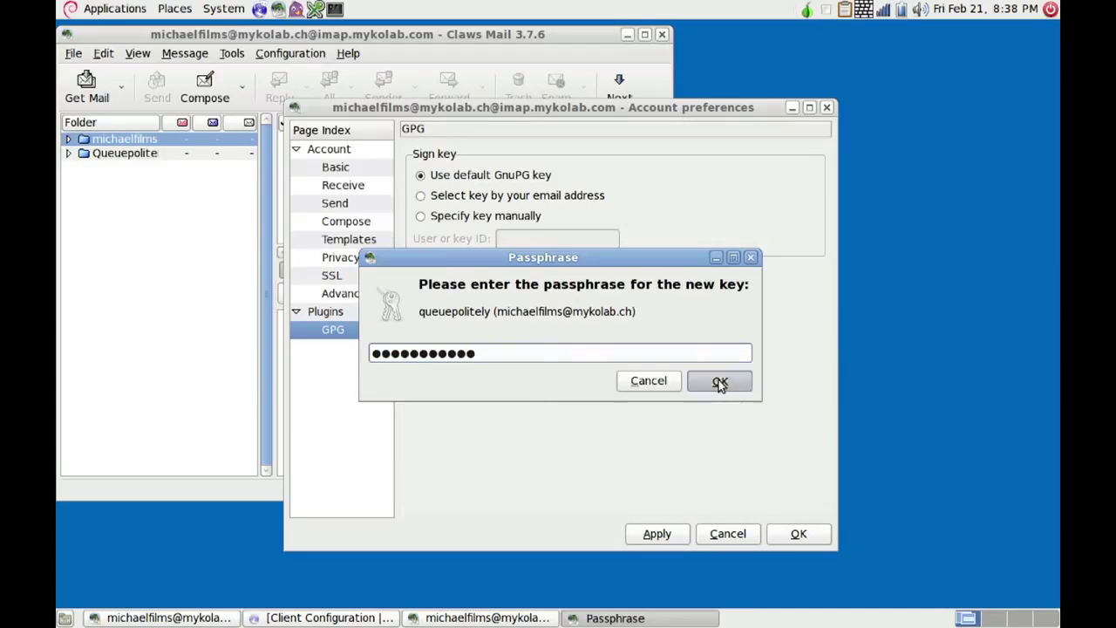
pyautogui.write('************')
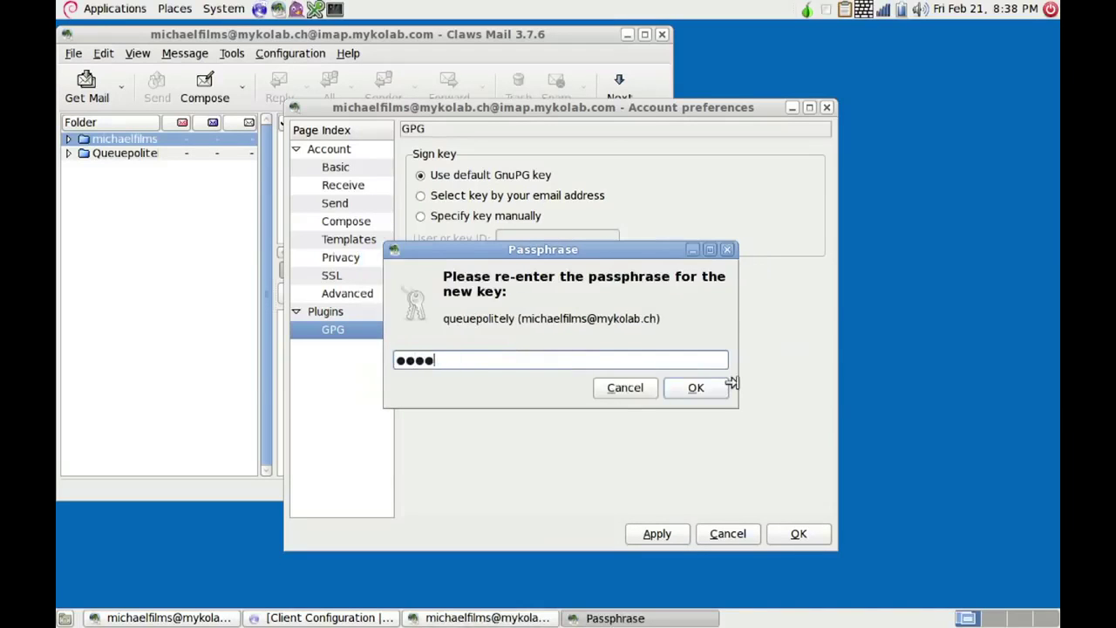
pyautogui.click(705, 391)
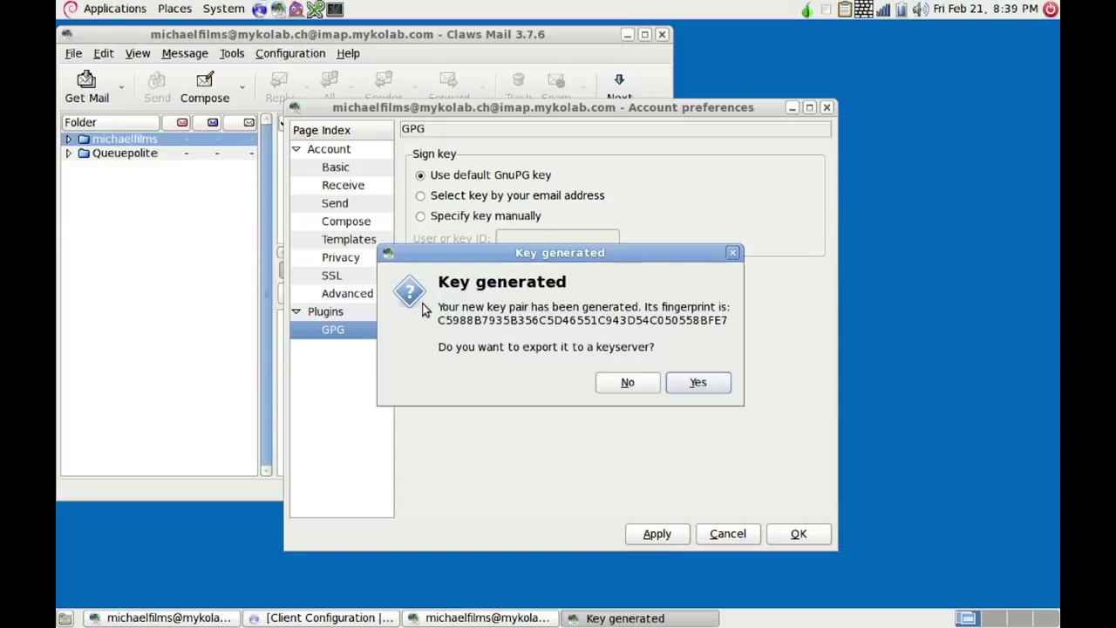
pyautogui.click(698, 383)
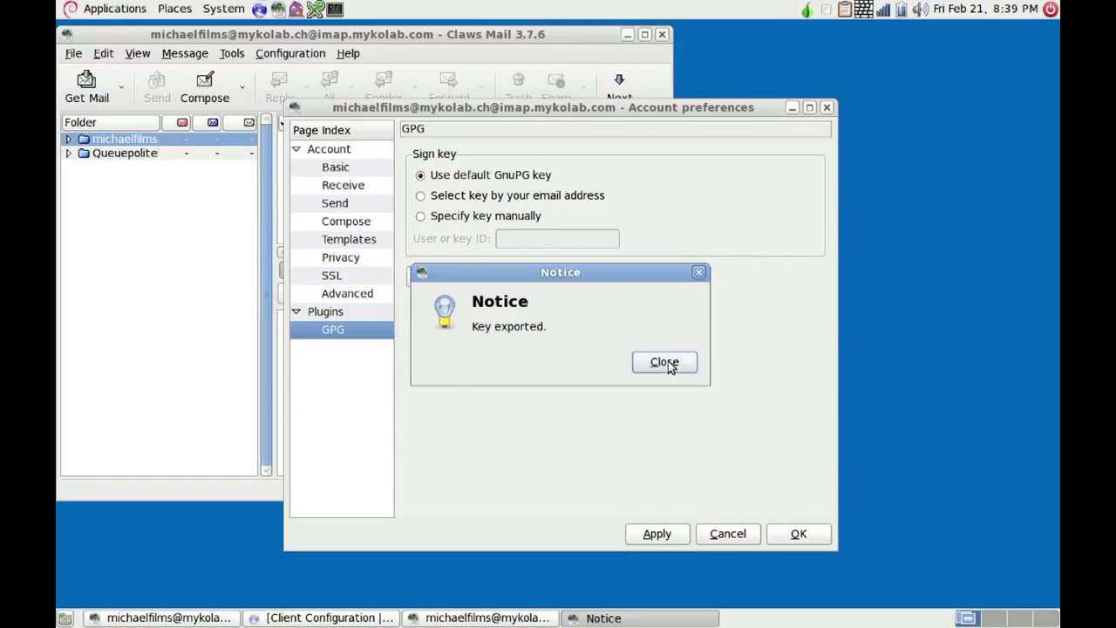
pyautogui.click(665, 363)
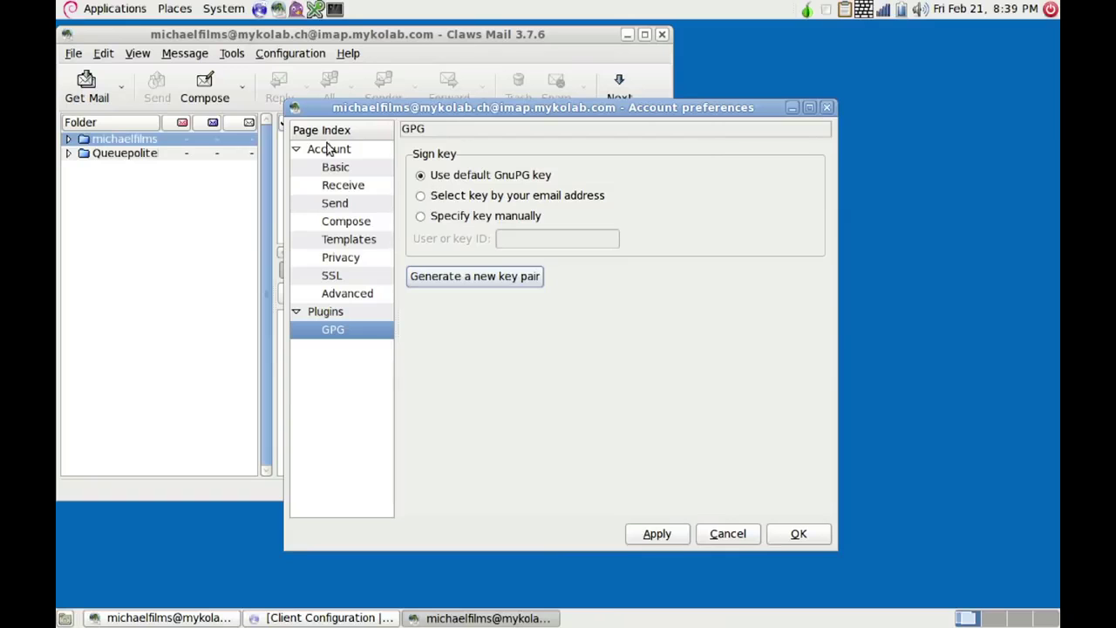
# - Open Passwords and Encryption Keys from System > Preferences and start a remote key search
pyautogui.click(225, 8)
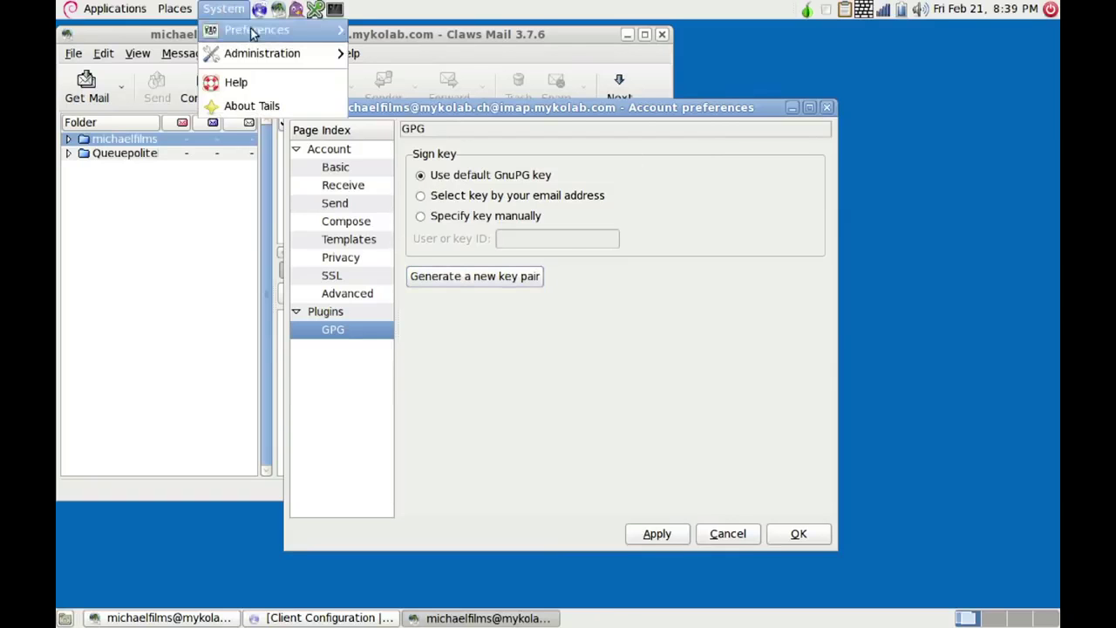
pyautogui.moveTo(253, 32)
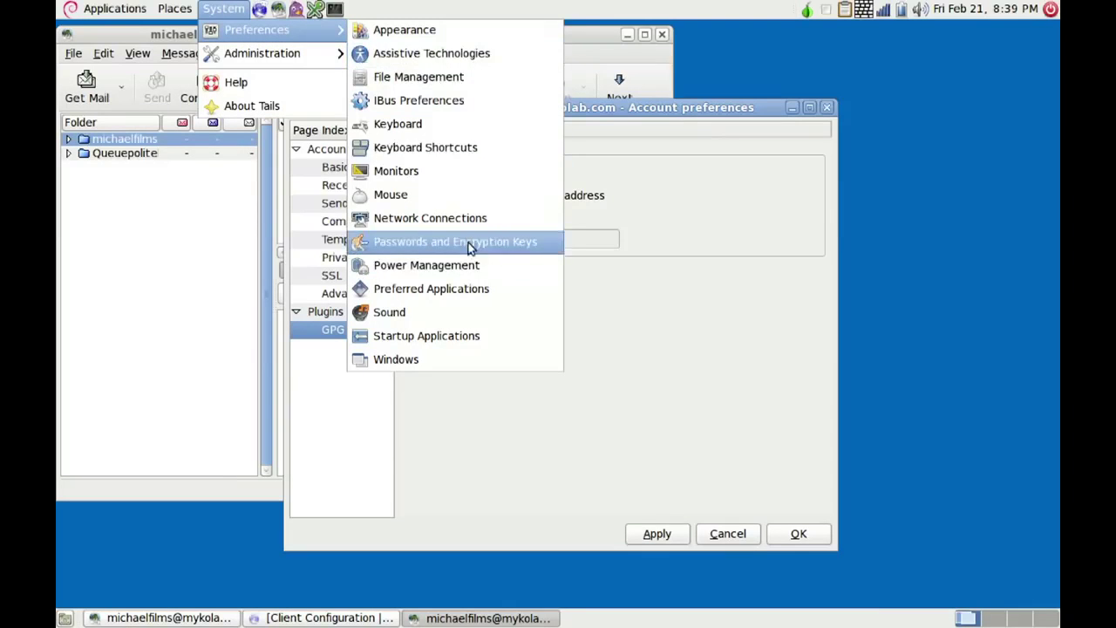
pyautogui.click(469, 248)
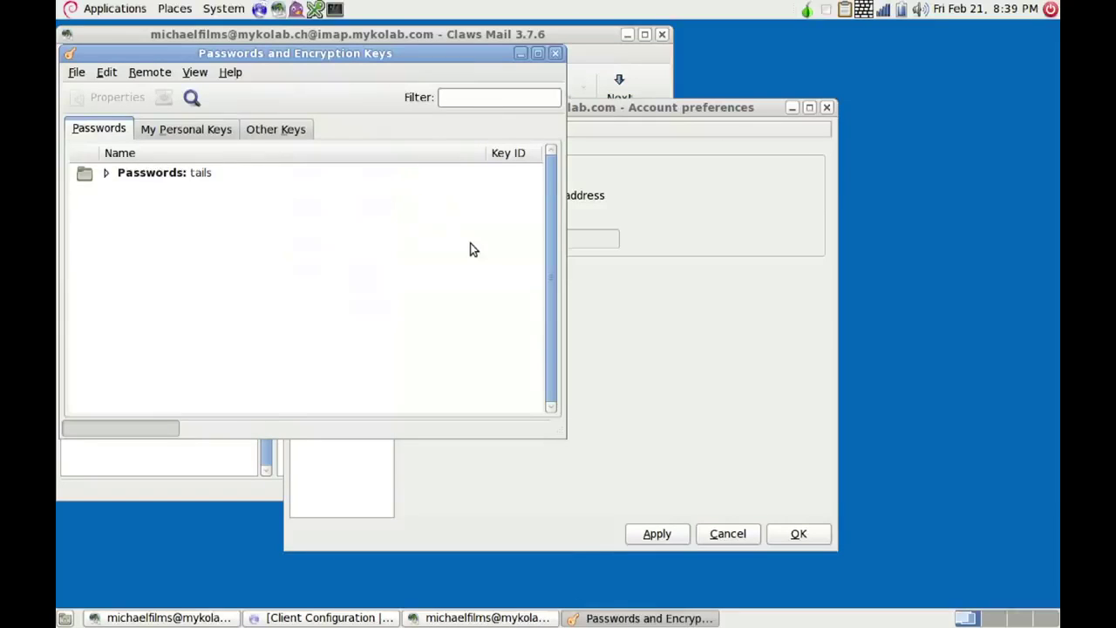
pyautogui.click(275, 129)
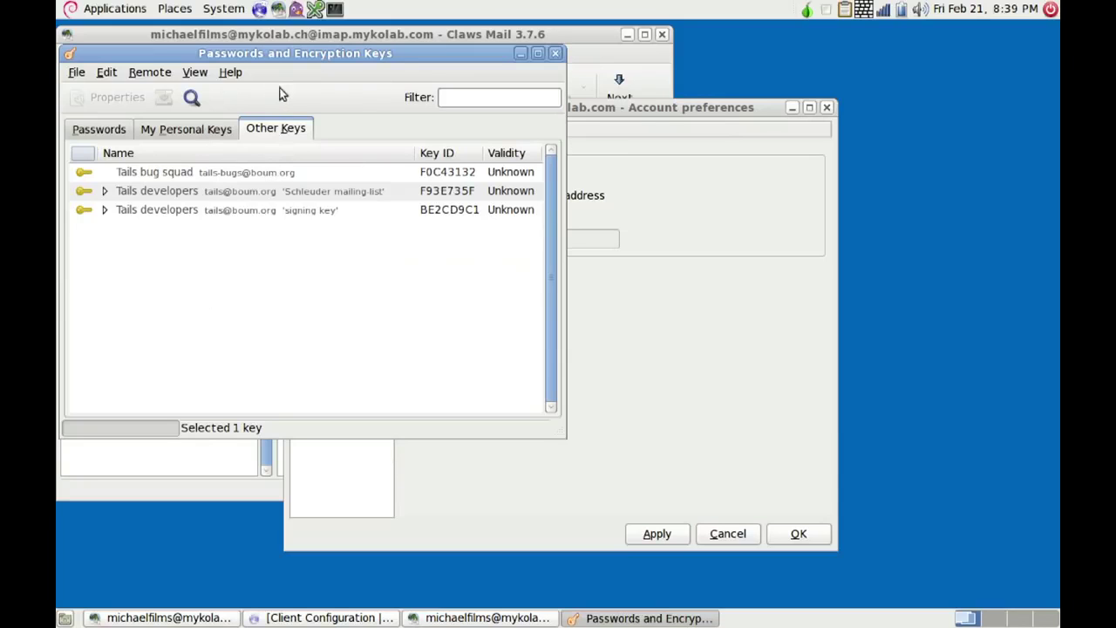
pyautogui.click(191, 99)
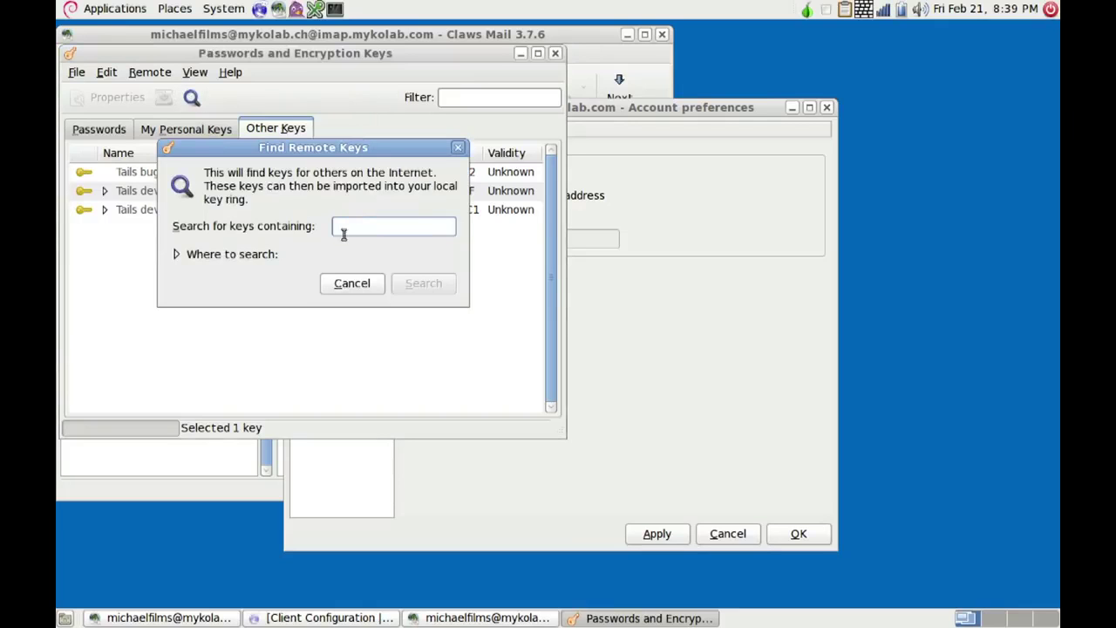
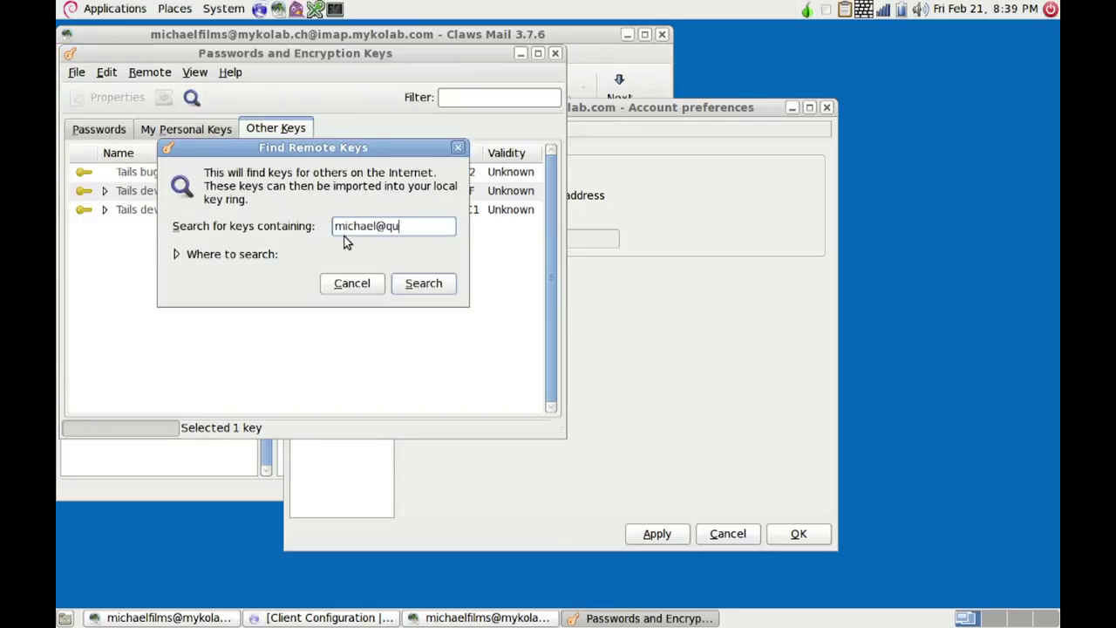
# - Search the key servers for the recipient's email address and import the first matching key
pyautogui.click(422, 281)
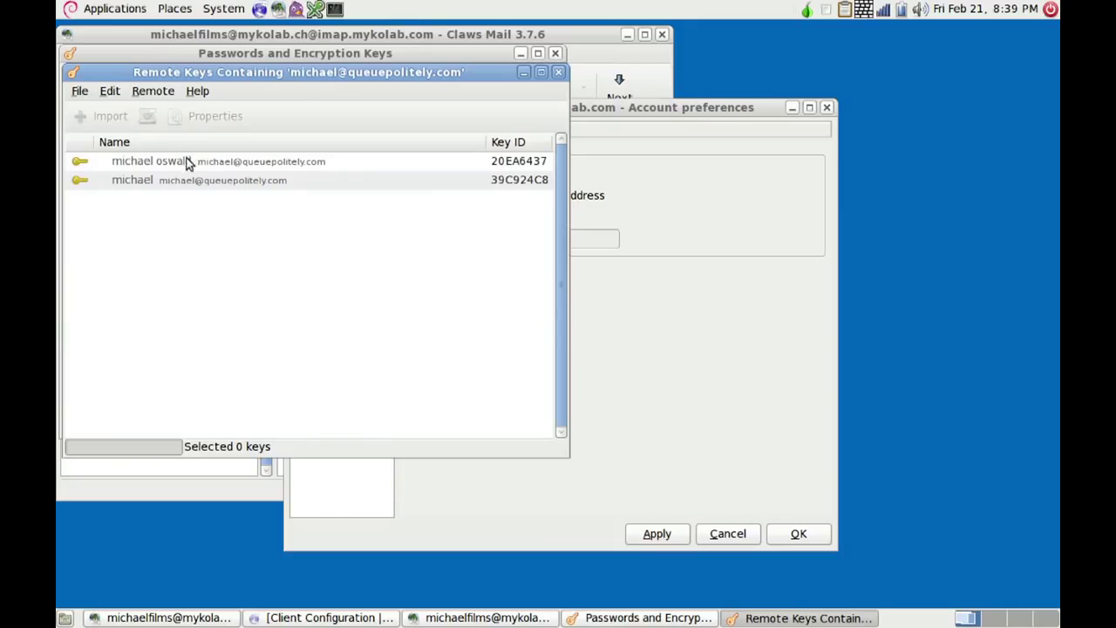
pyautogui.click(209, 160)
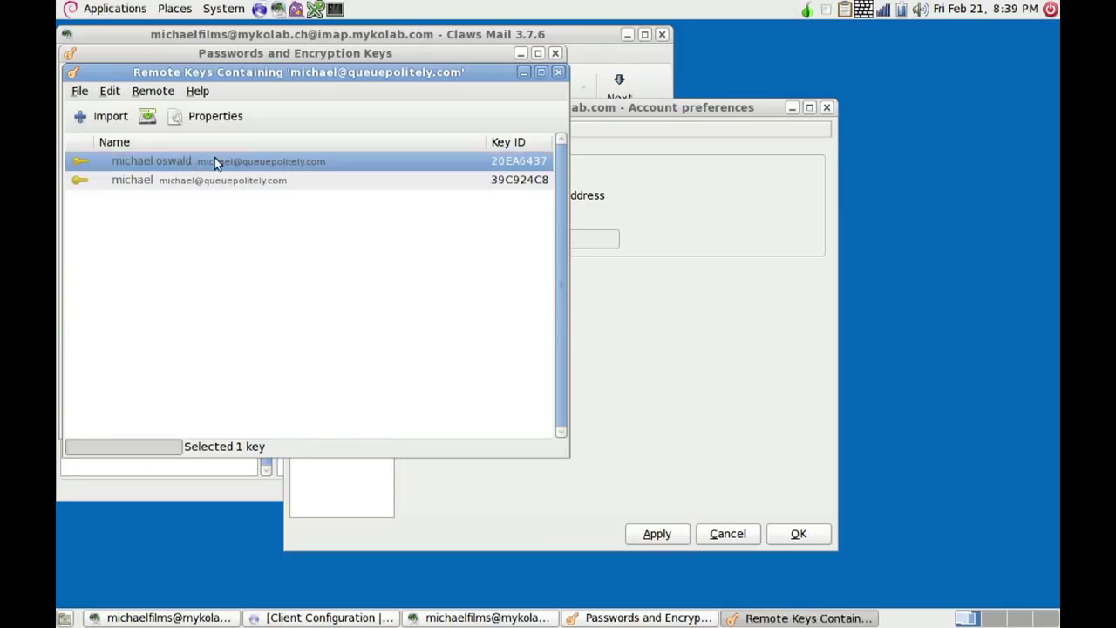
pyautogui.click(110, 123)
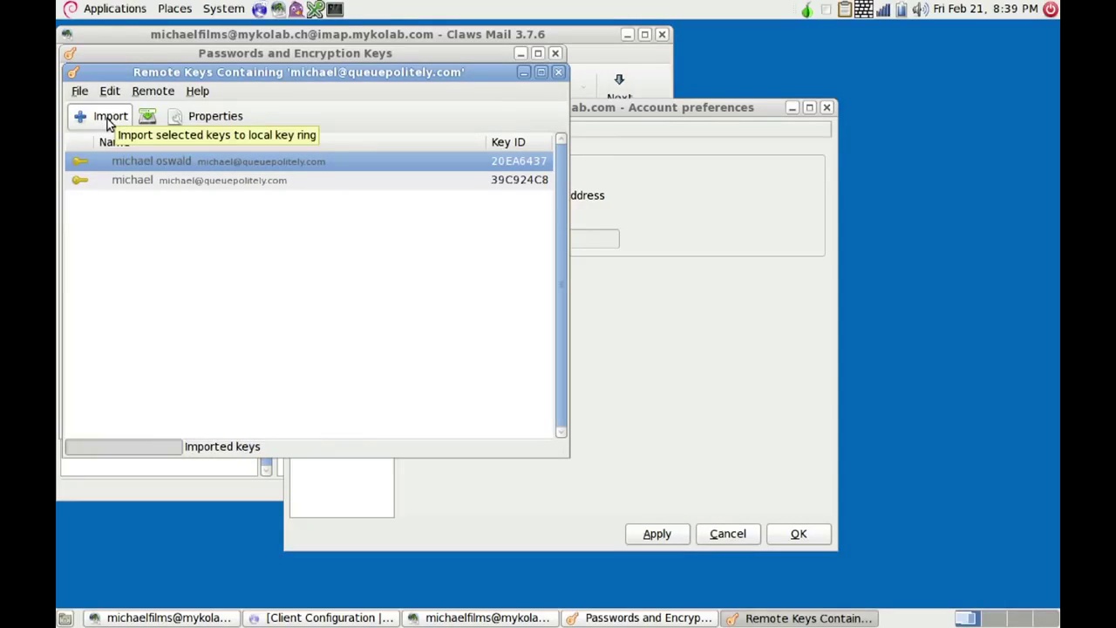
pyautogui.click(558, 73)
pyautogui.click(536, 54)
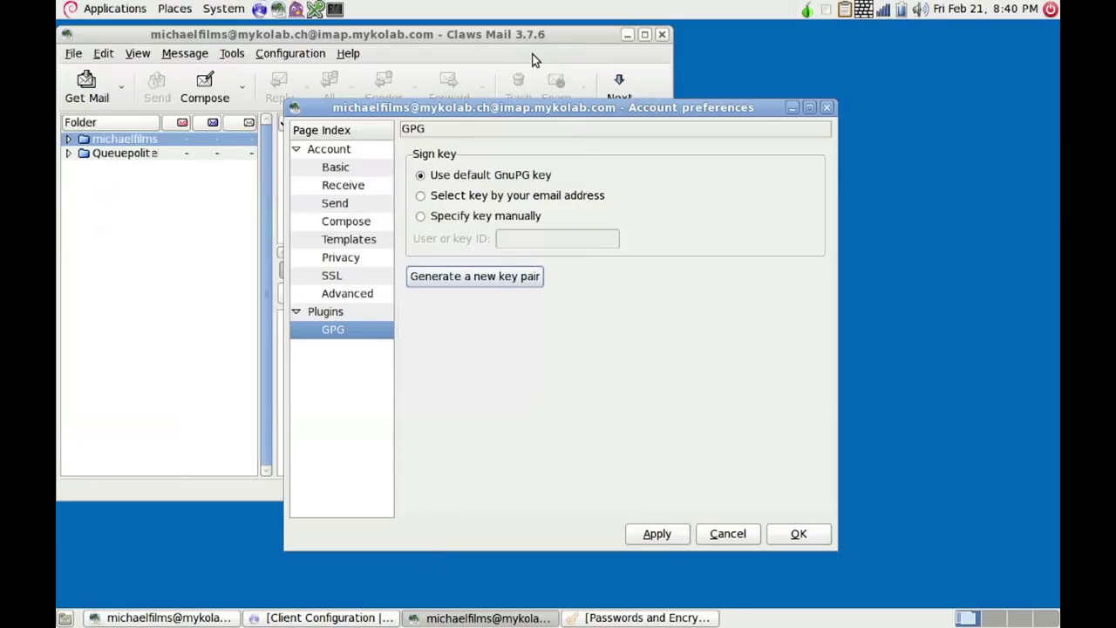
# - Apply and close the GPG account settings, then expand the account to show INBOX, Sent, Drafts, Queue and Trash
pyautogui.click(654, 537)
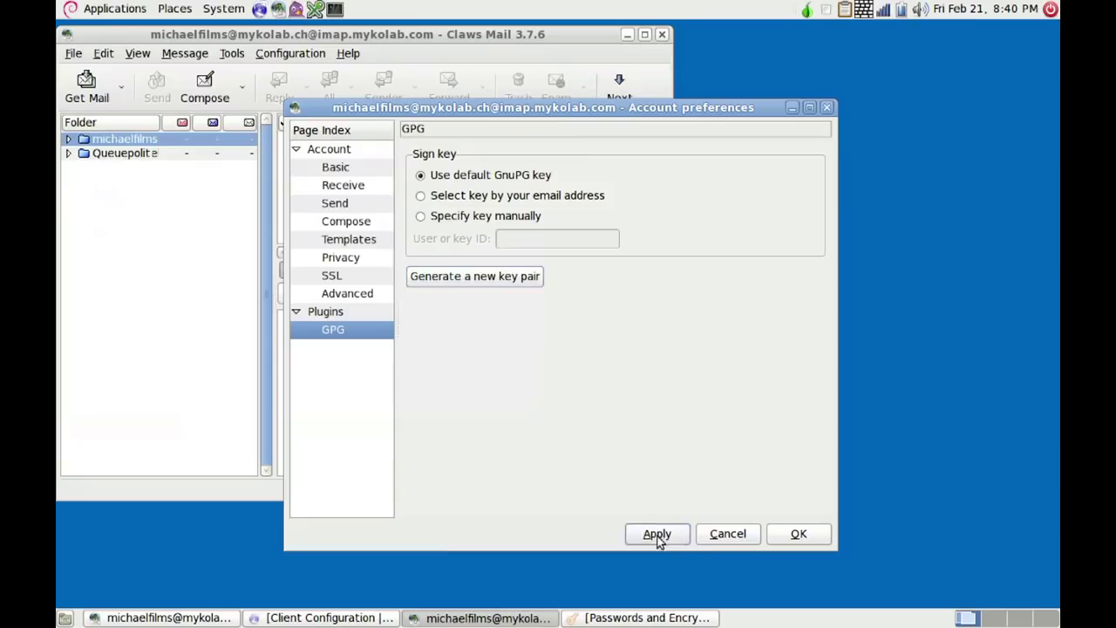
pyautogui.click(788, 538)
pyautogui.click(70, 140)
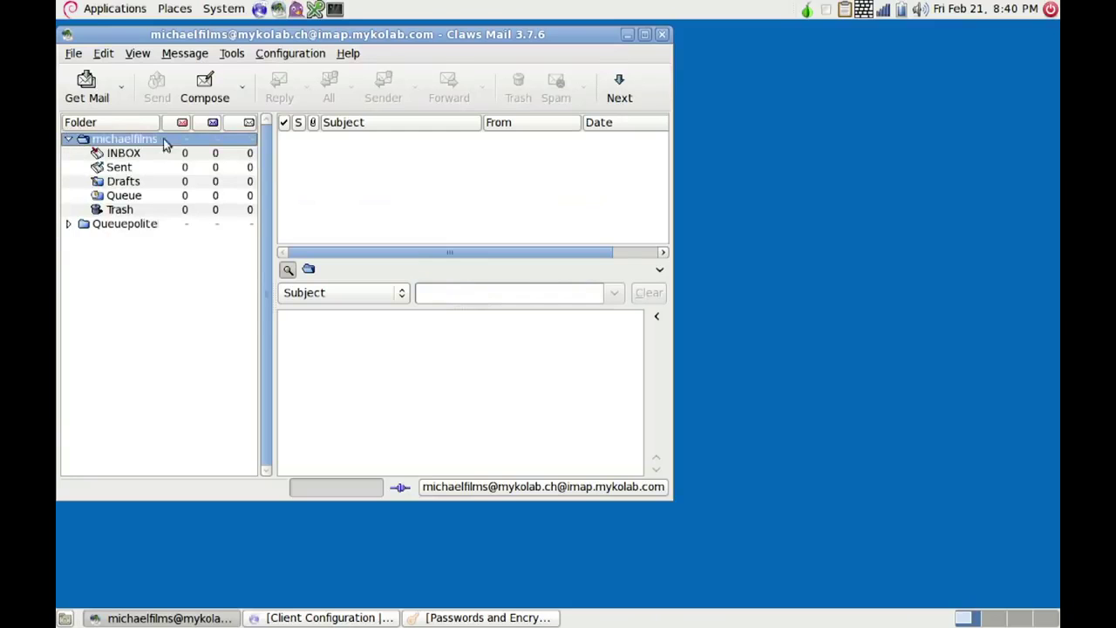
pyautogui.click(193, 94)
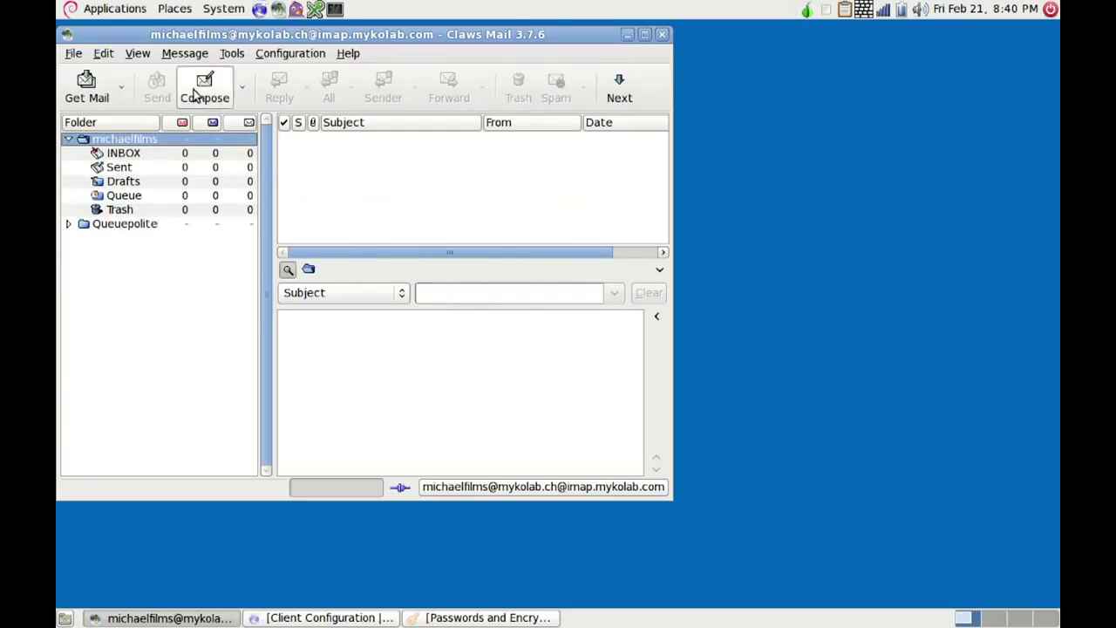
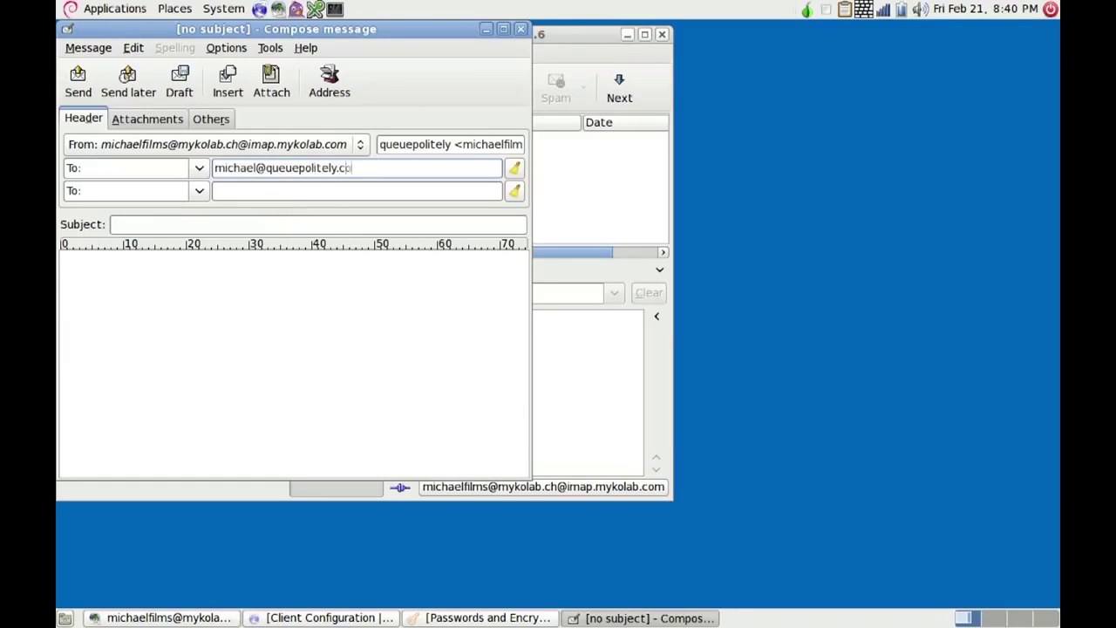
# - Address the message to the recipient and set PGP Inline privacy with Sign and Encrypt enabled
pyautogui.click(227, 50)
pyautogui.moveTo(267, 90)
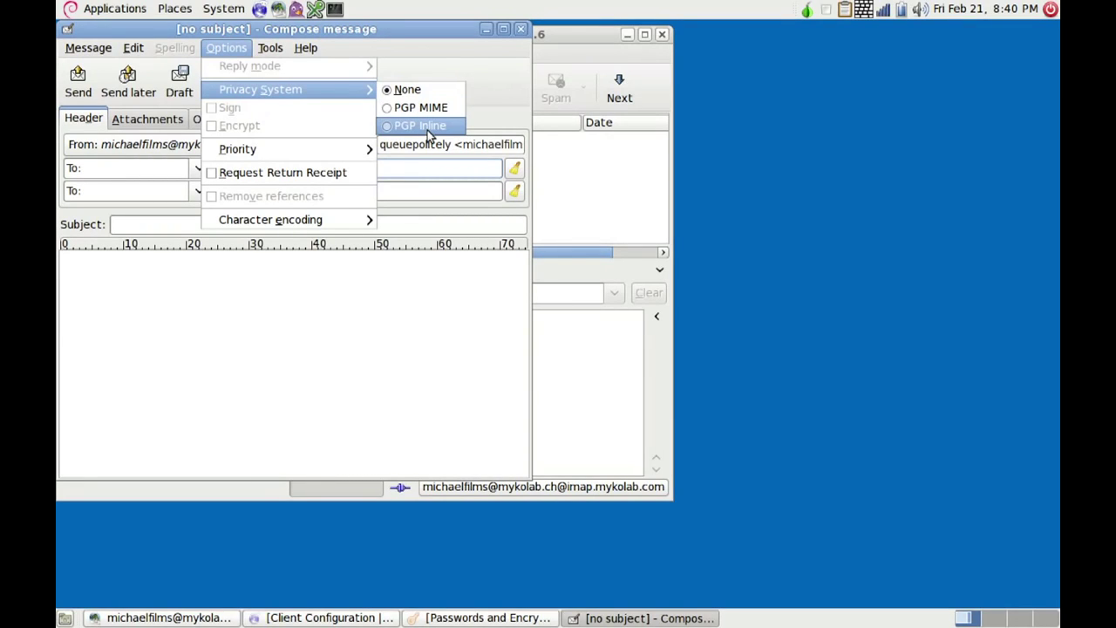
pyautogui.click(403, 127)
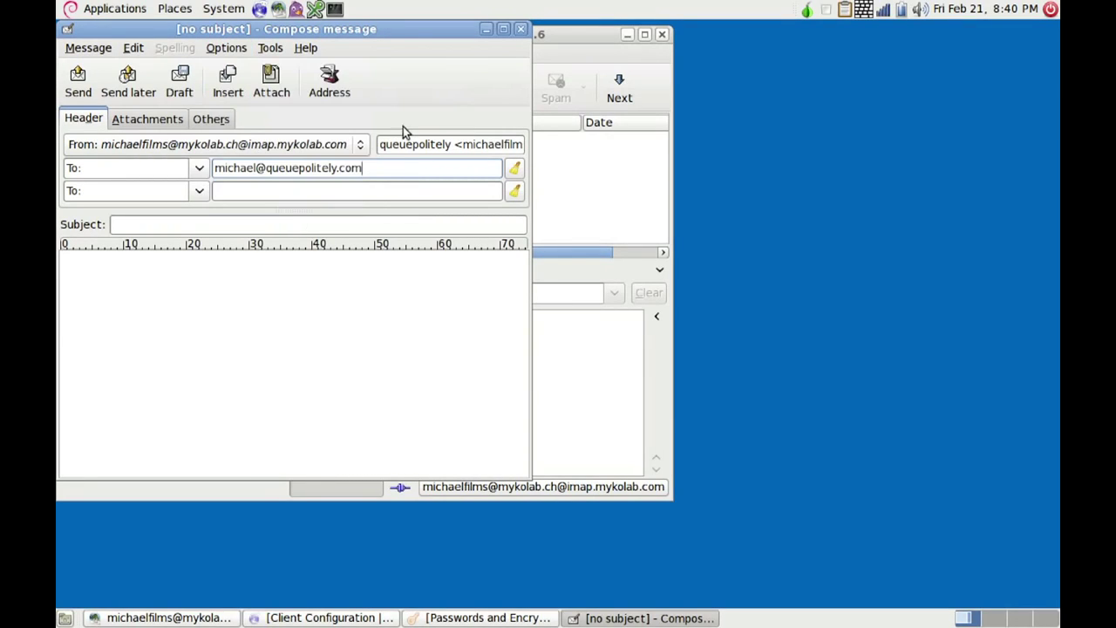
pyautogui.click(242, 49)
pyautogui.click(261, 108)
pyautogui.click(228, 50)
pyautogui.click(242, 124)
# - Give the message the subject 'hi' and the body 'test'
pyautogui.click(114, 224)
pyautogui.write('hi')
pyautogui.press('BackSpace')
pyautogui.press('BackSpace')
pyautogui.write('hi')
pyautogui.click(96, 269)
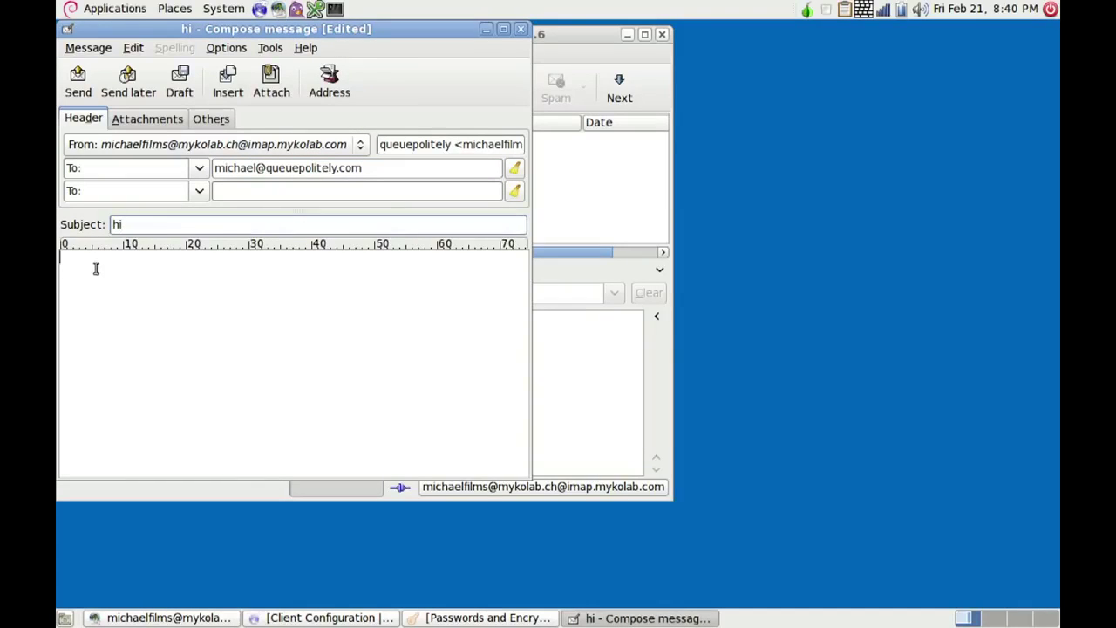
pyautogui.write('test')
# - Send it, accepting the encryption and key-trust warnings and unlocking the signing key with the passphrase
pyautogui.click(78, 87)
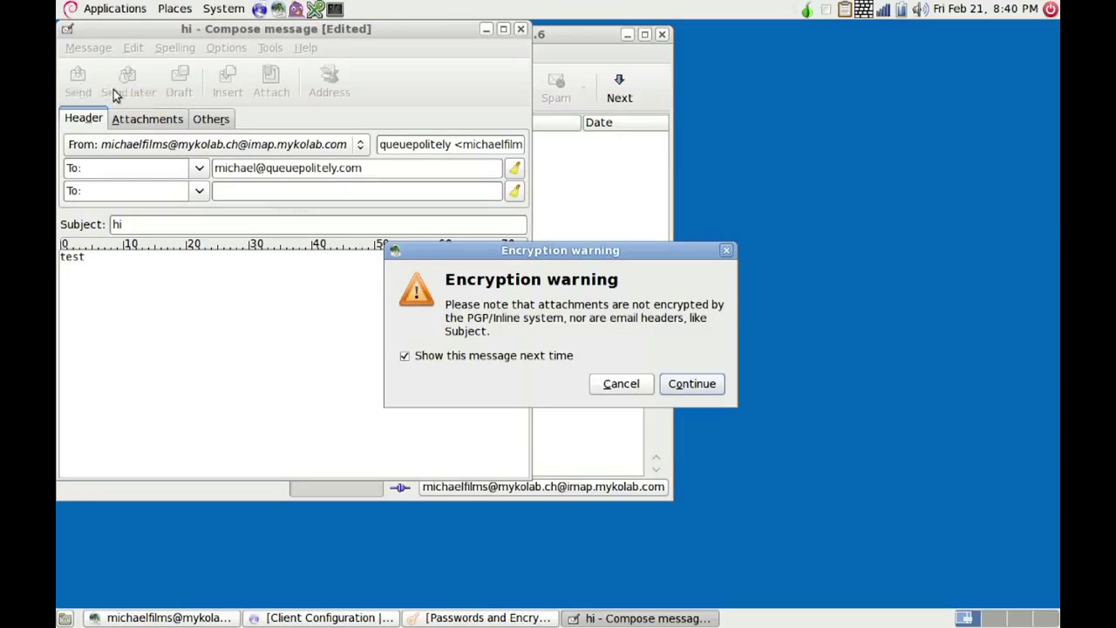
pyautogui.click(692, 385)
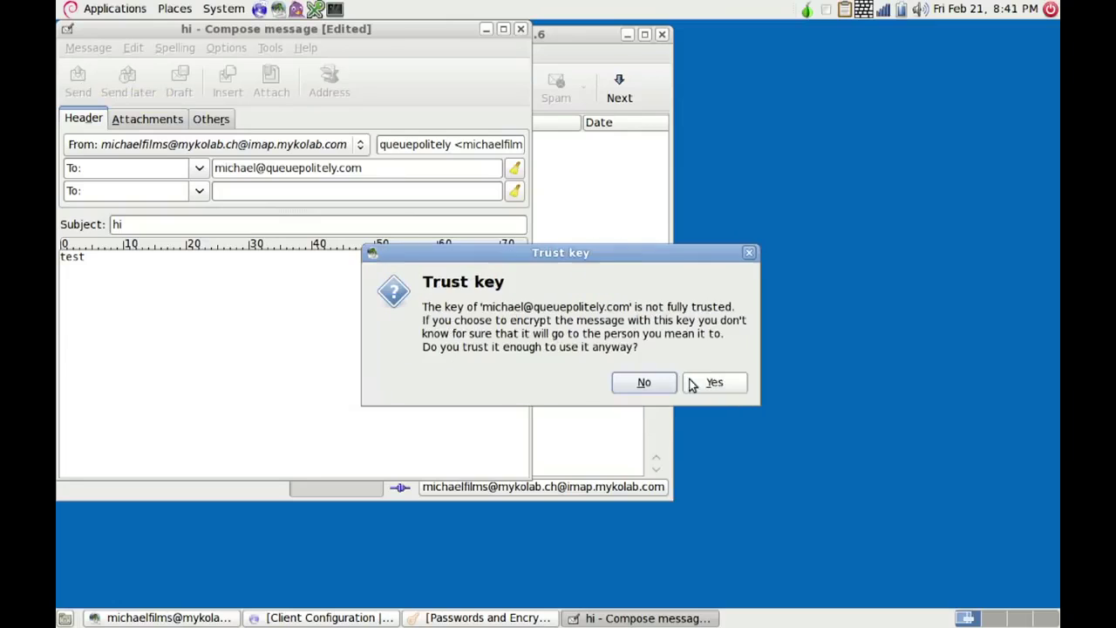
pyautogui.click(715, 382)
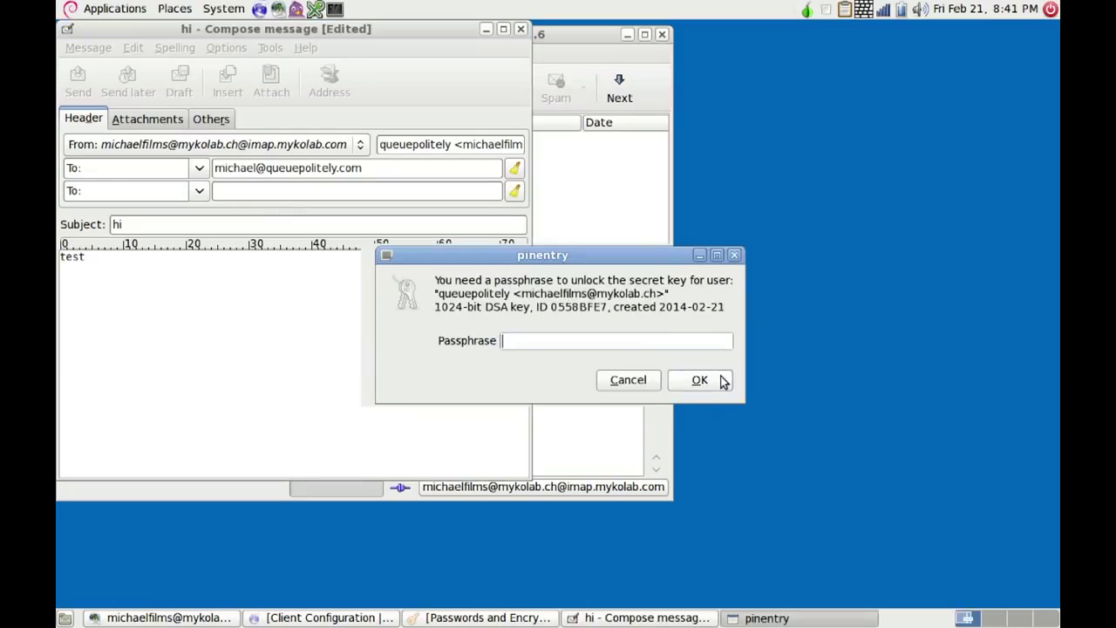
pyautogui.write('***********')
pyautogui.click(700, 380)
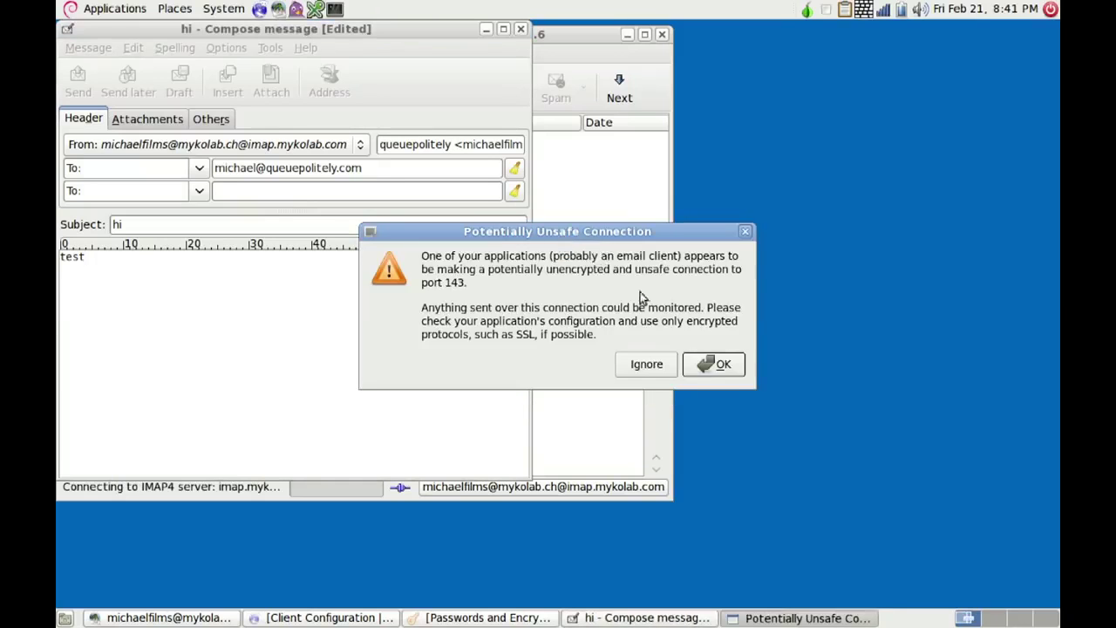
pyautogui.click(724, 365)
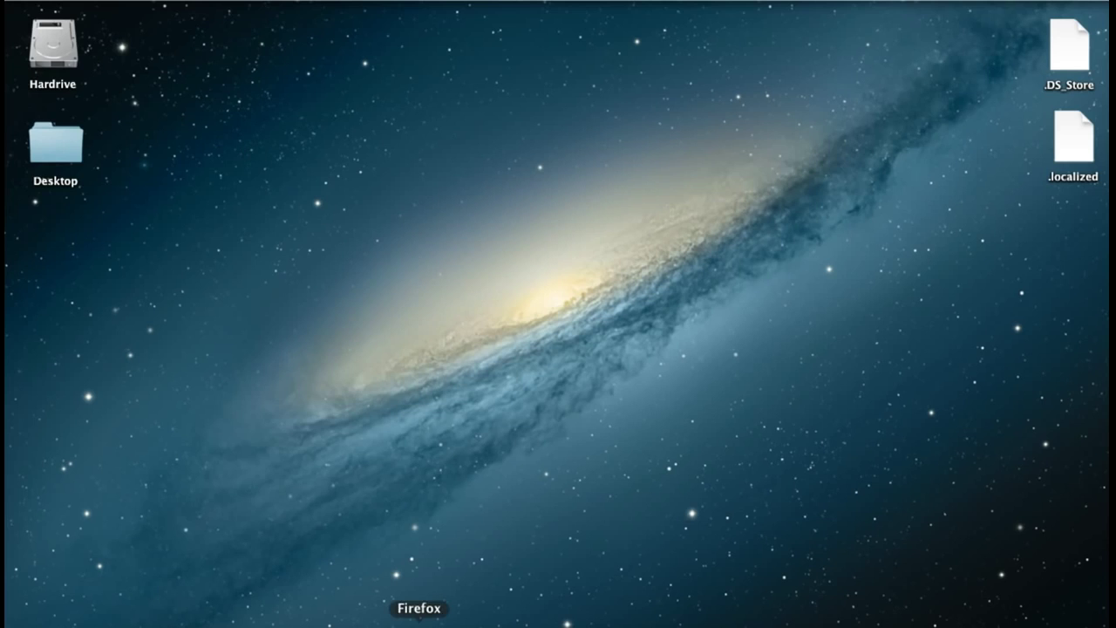
# - Search 'download refind' in Firefox and save refind-bin-0.7.7.zip from SourceForge
pyautogui.click(419, 620)
pyautogui.write('download refind')
pyautogui.press('Return')
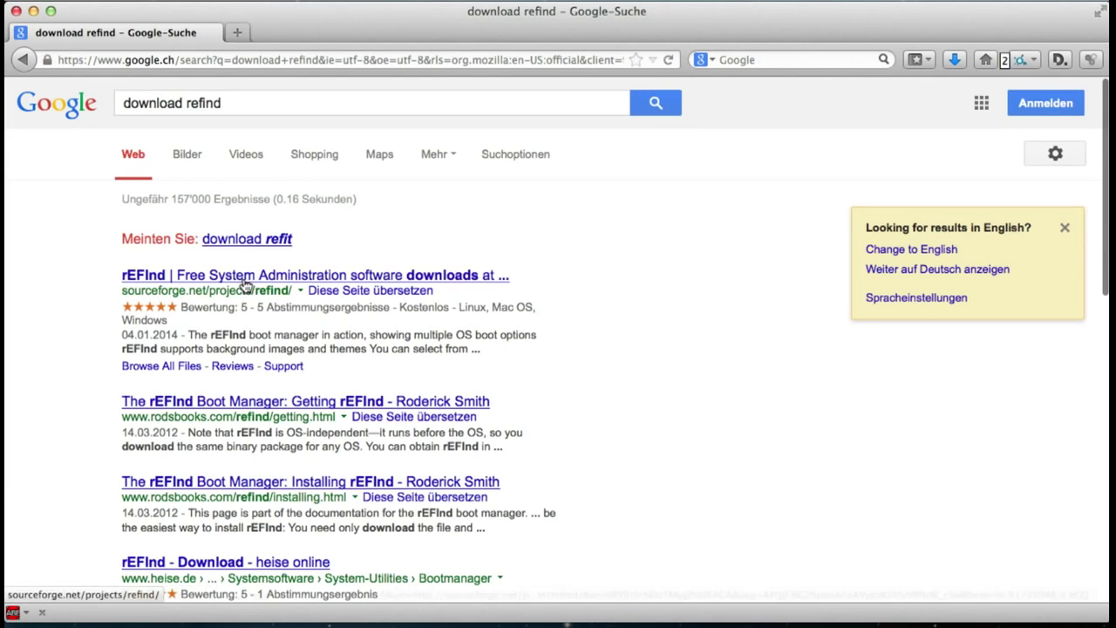
pyautogui.click(244, 283)
pyautogui.click(563, 339)
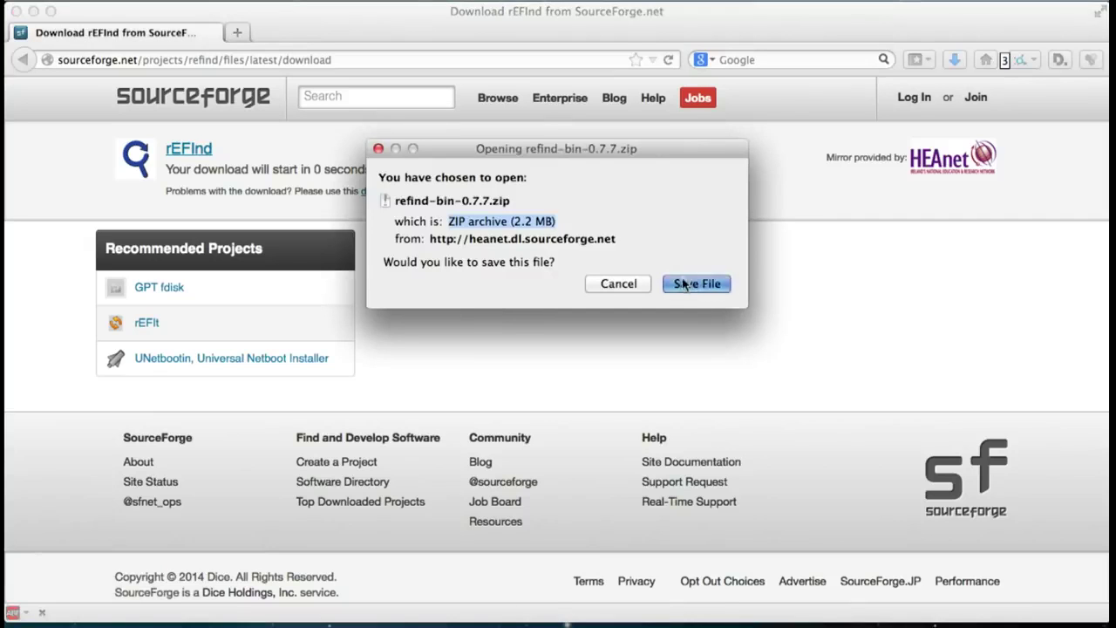
pyautogui.click(697, 283)
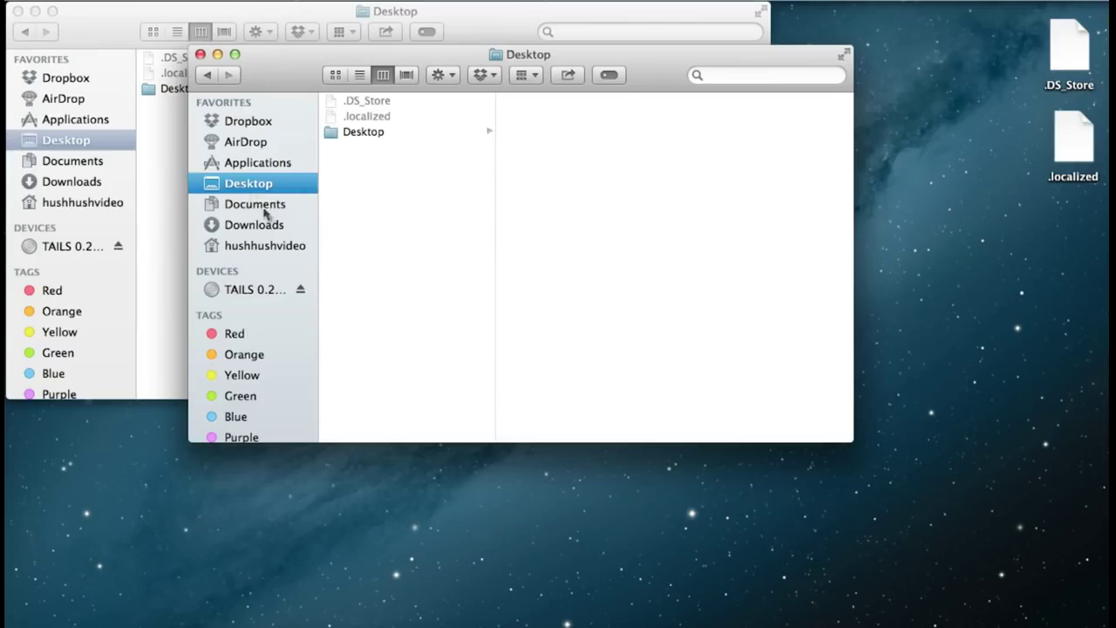
# - Locate and select refind-bin-0.7.7.zip in the Downloads folder
pyautogui.click(261, 224)
pyautogui.doubleClick(369, 193)
pyautogui.click(369, 193)
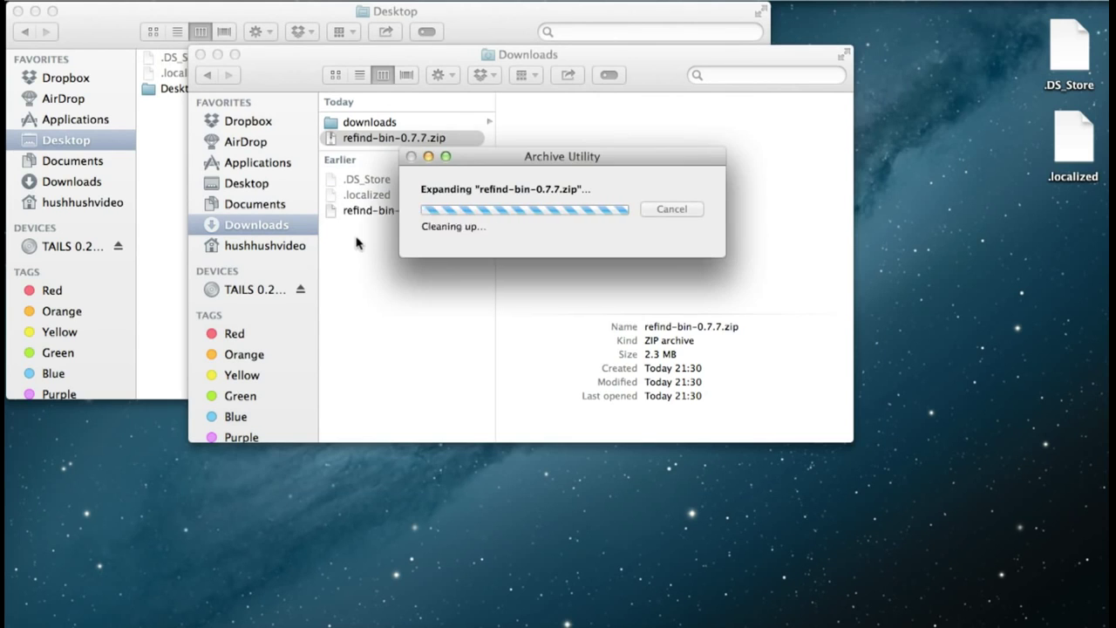
# - Select install.sh in the refind-bin-0.7.7 folder, then browse Applications > Utilities and select Terminal
pyautogui.moveTo(268, 55); pyautogui.dragTo(521, 10)
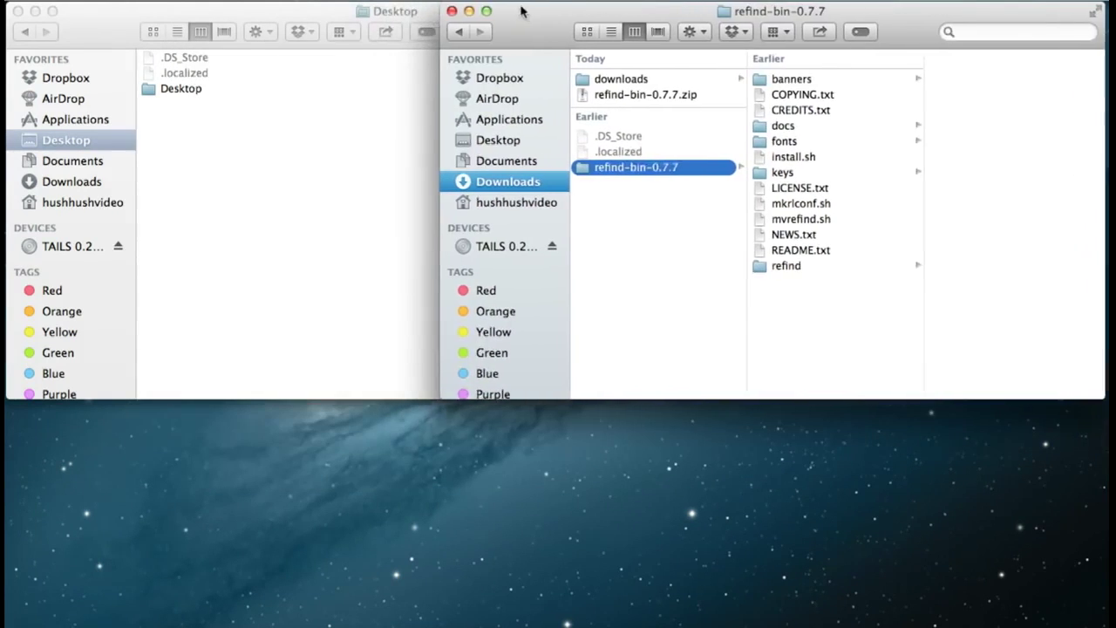
pyautogui.click(790, 159)
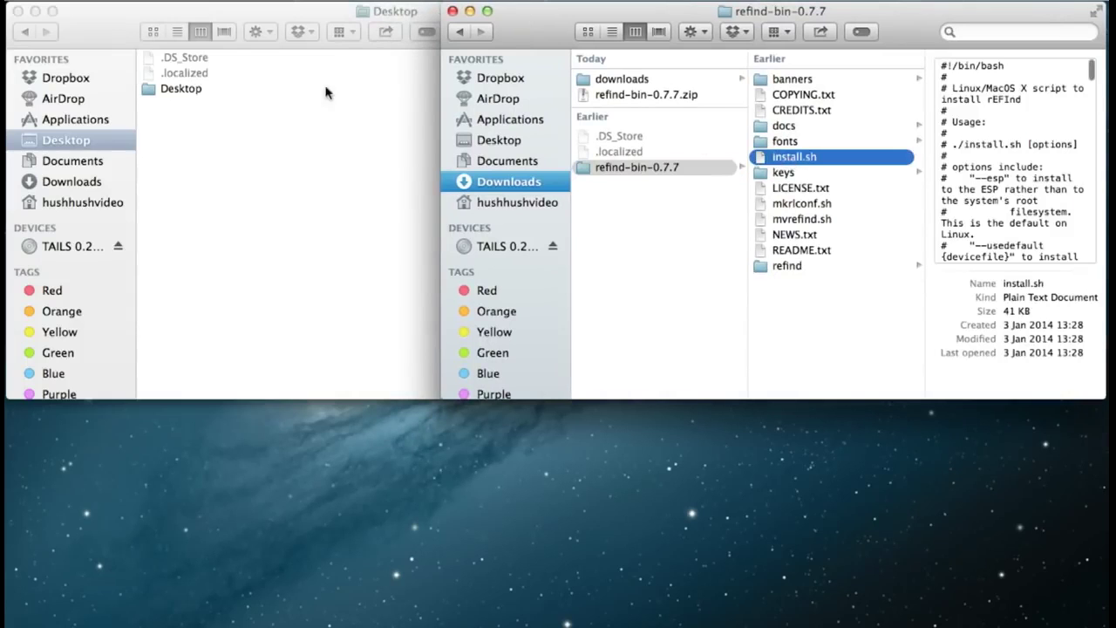
pyautogui.click(90, 30)
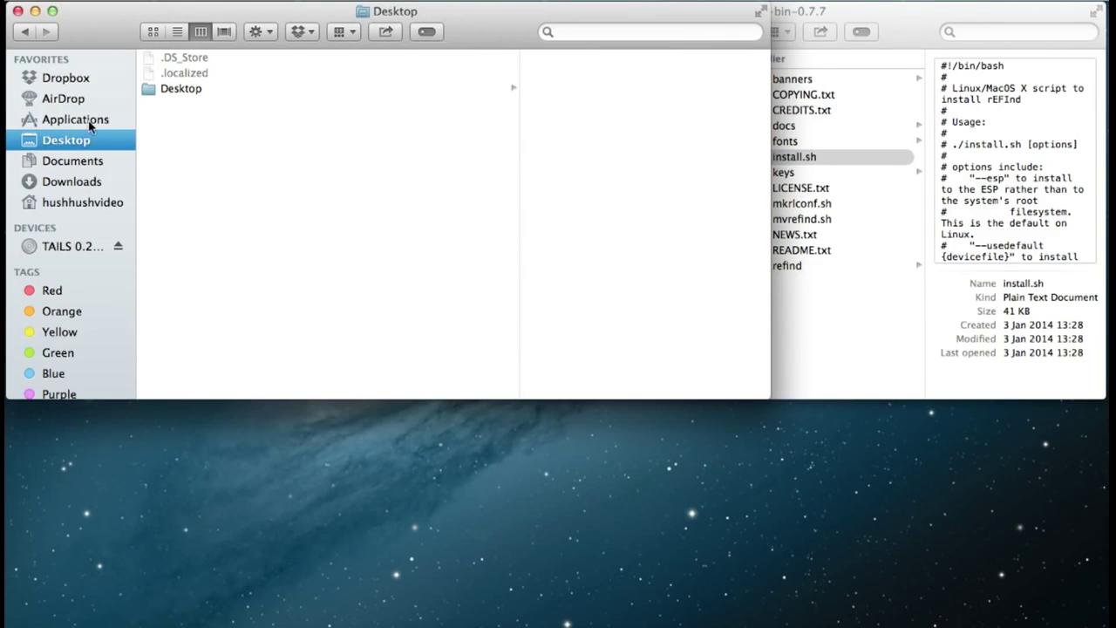
pyautogui.click(79, 122)
pyautogui.scroll(-15, 277, 316)
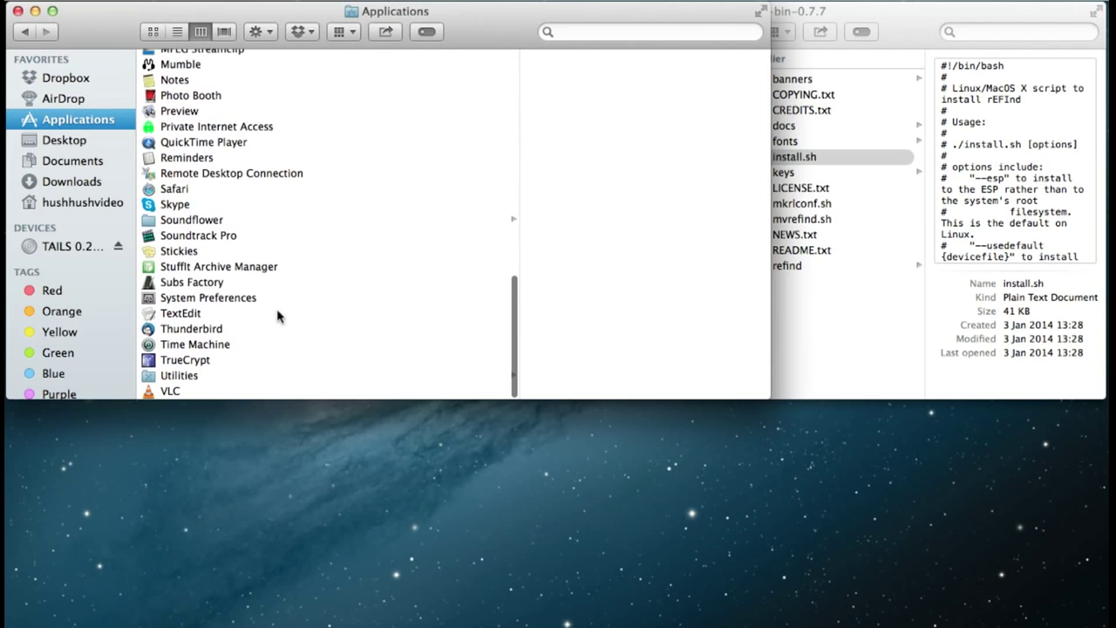
pyautogui.click(174, 377)
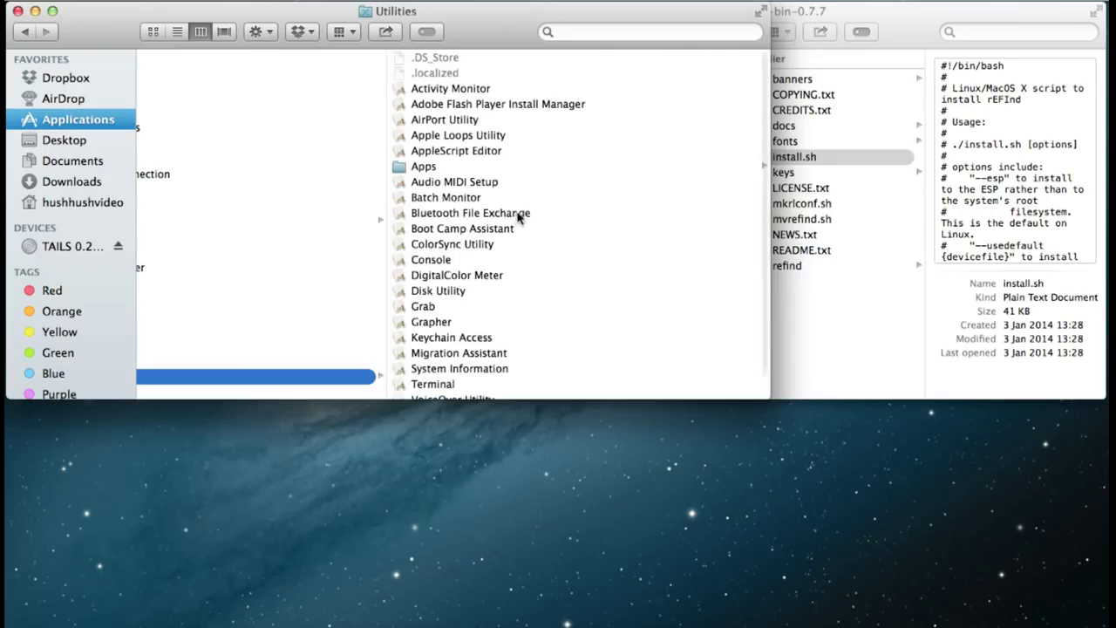
pyautogui.scroll(-1, 492, 353)
pyautogui.click(425, 379)
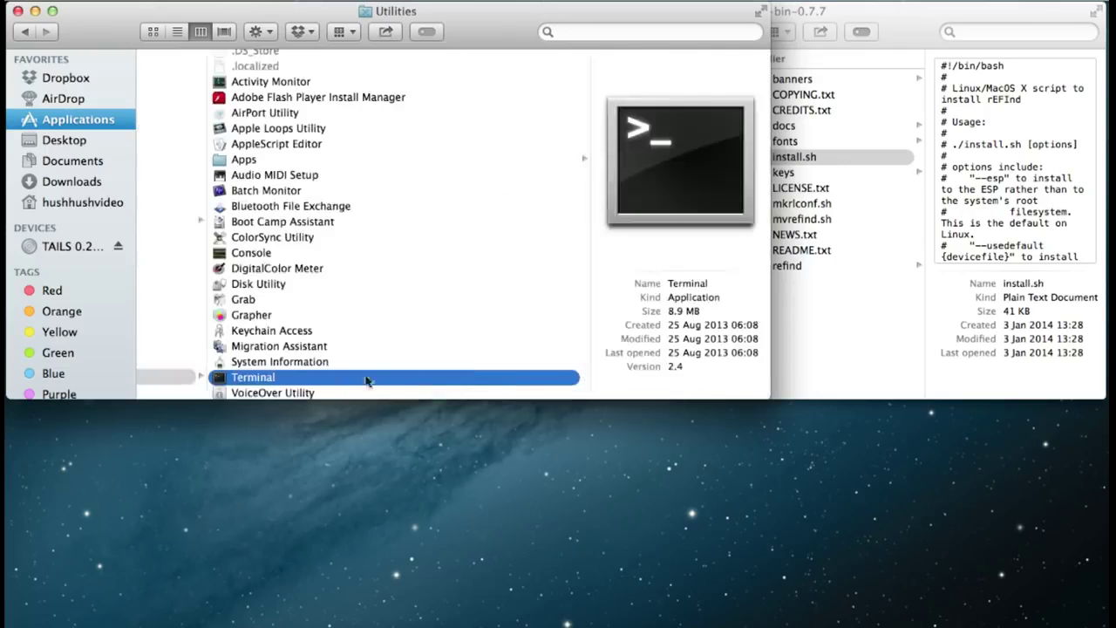
# - Run rEFInd's install.sh in Terminal with the administrator password, then close Terminal
pyautogui.doubleClick(218, 380)
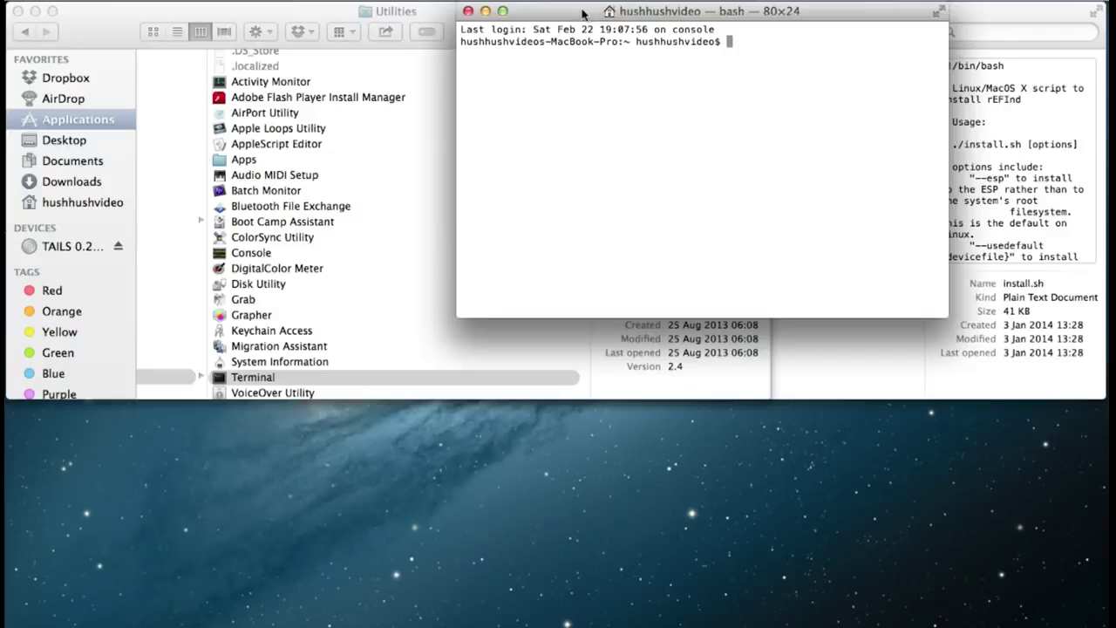
pyautogui.moveTo(582, 12); pyautogui.dragTo(162, 56)
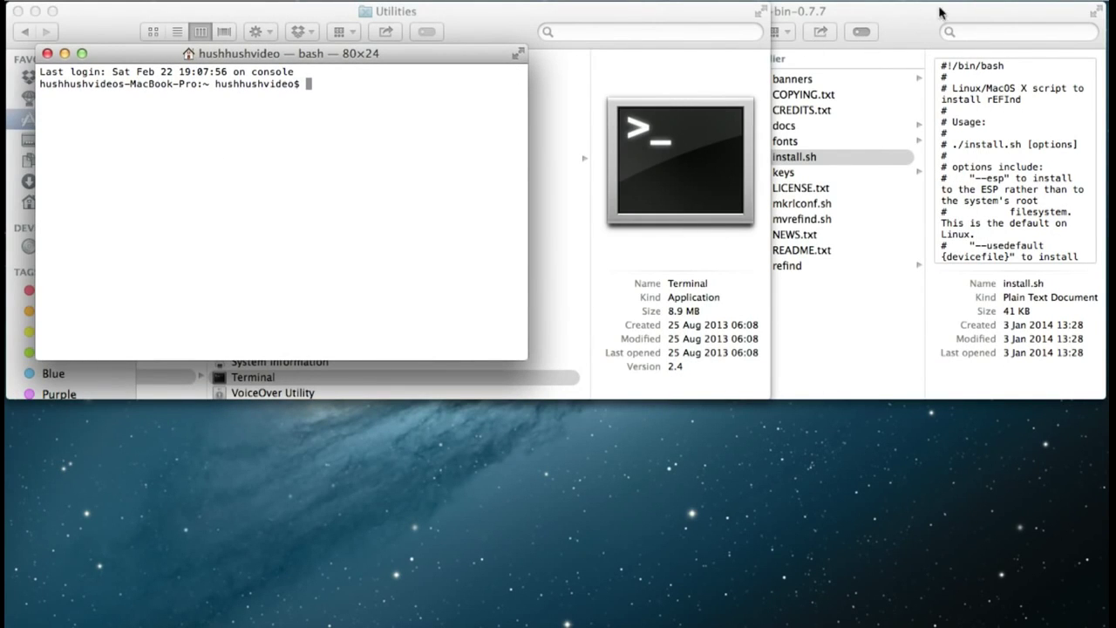
pyautogui.click(907, 28)
pyautogui.moveTo(761, 162); pyautogui.dragTo(359, 173)
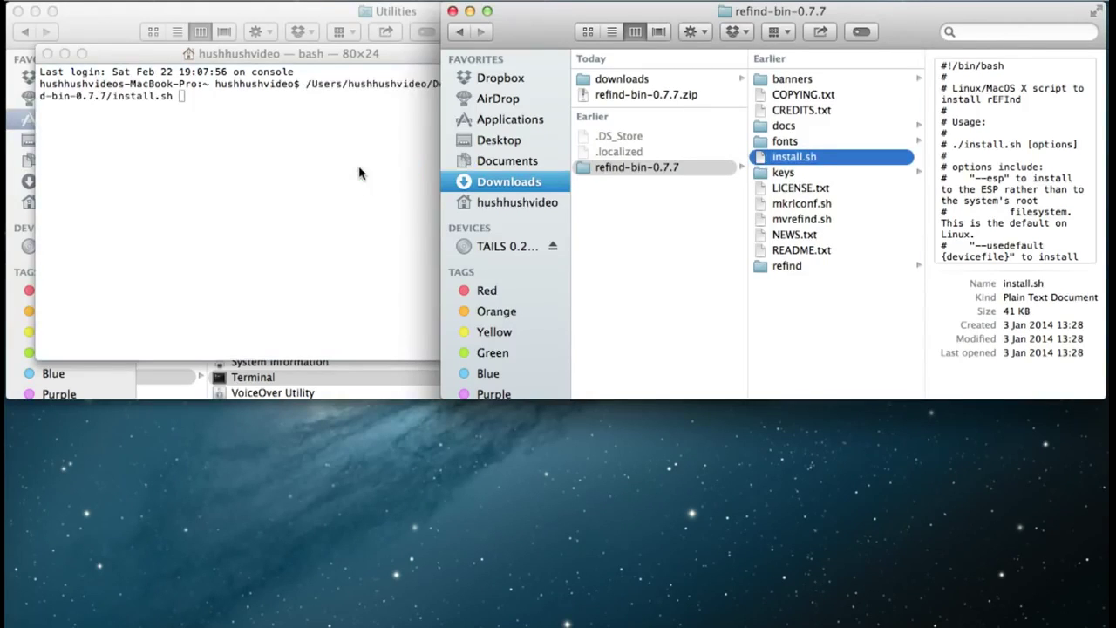
pyautogui.click(322, 165)
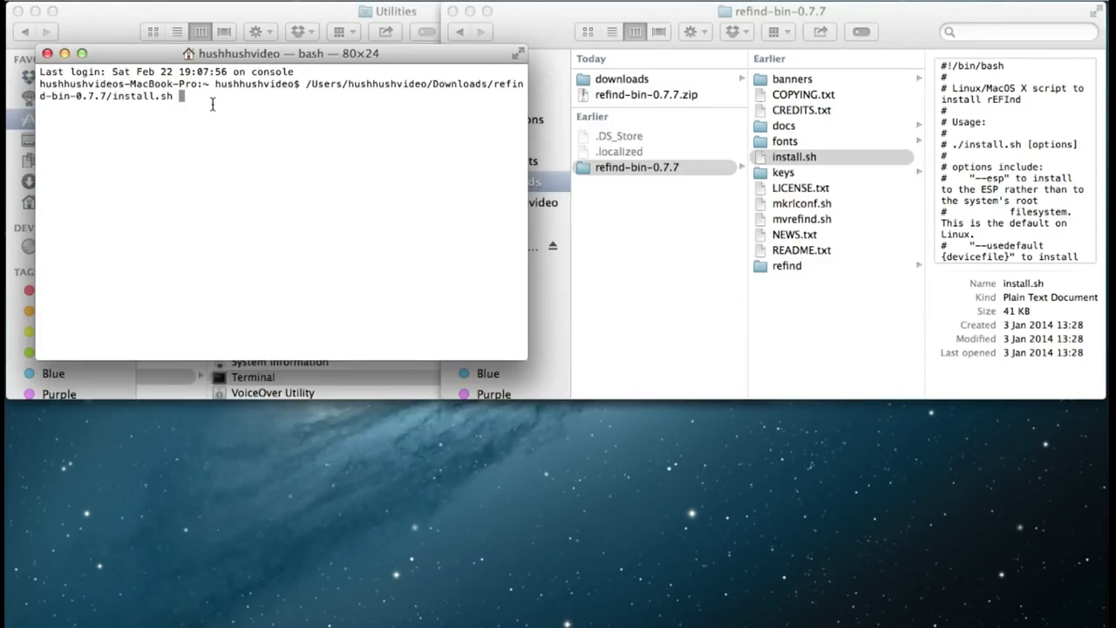
pyautogui.press('Return')
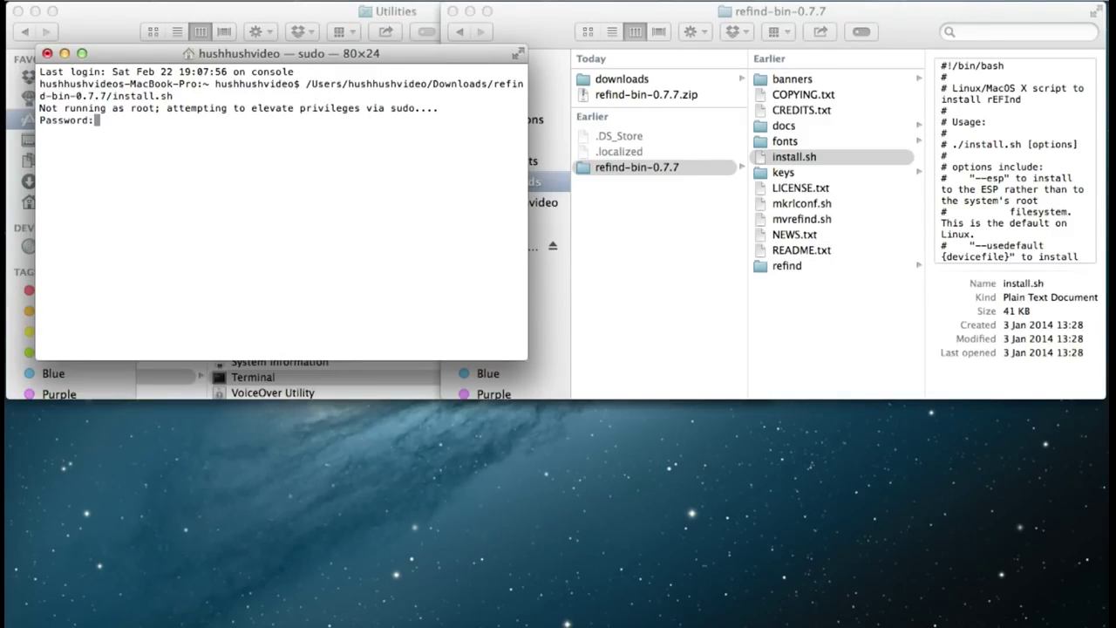
pyautogui.press('Return')
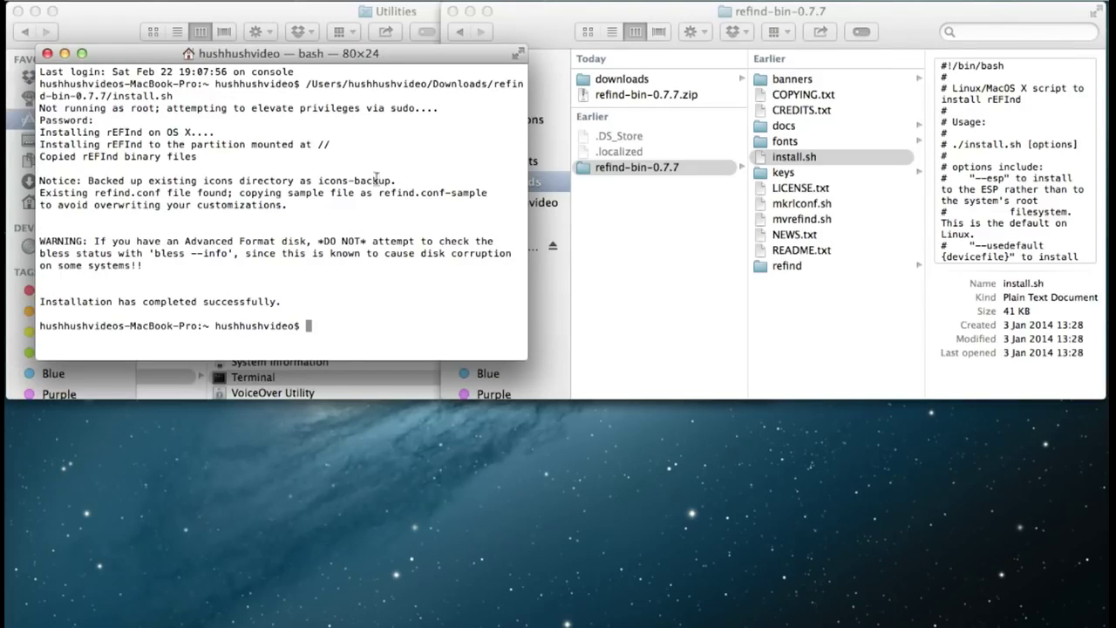
pyautogui.click(47, 54)
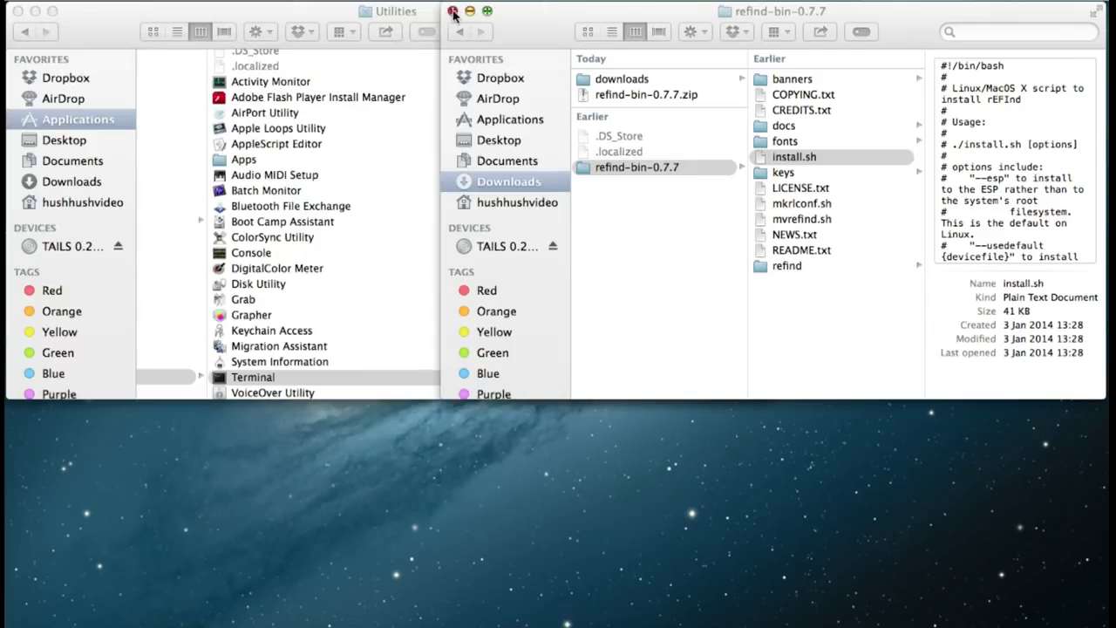
# - Start burning tails-i386-0.22.1.iso to disc and set the progress window aside
pyautogui.click(35, 12)
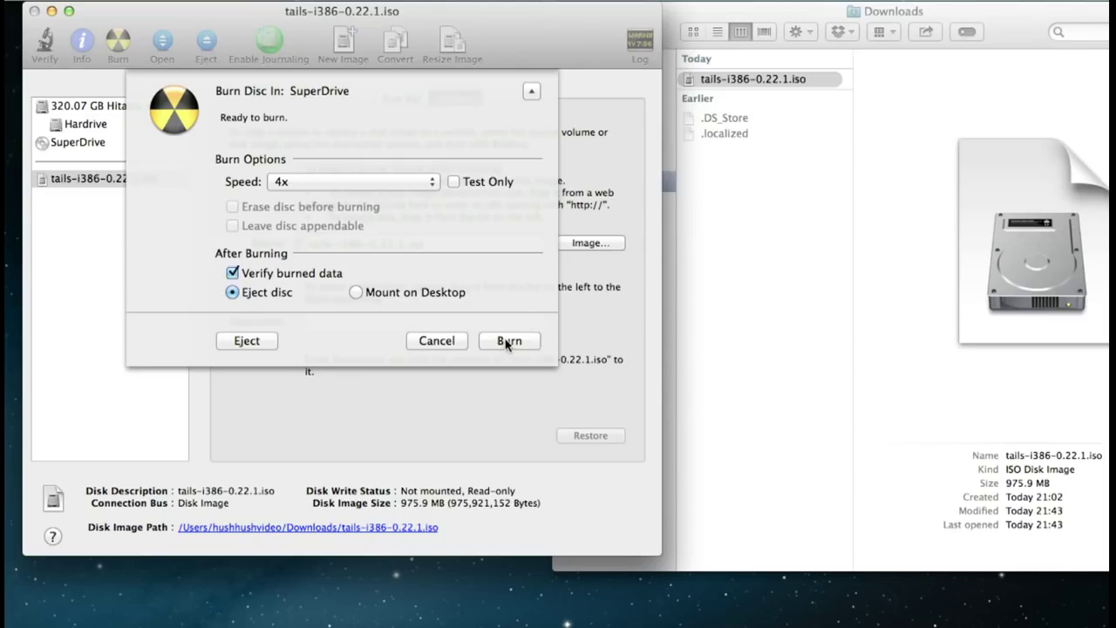
pyautogui.click(509, 340)
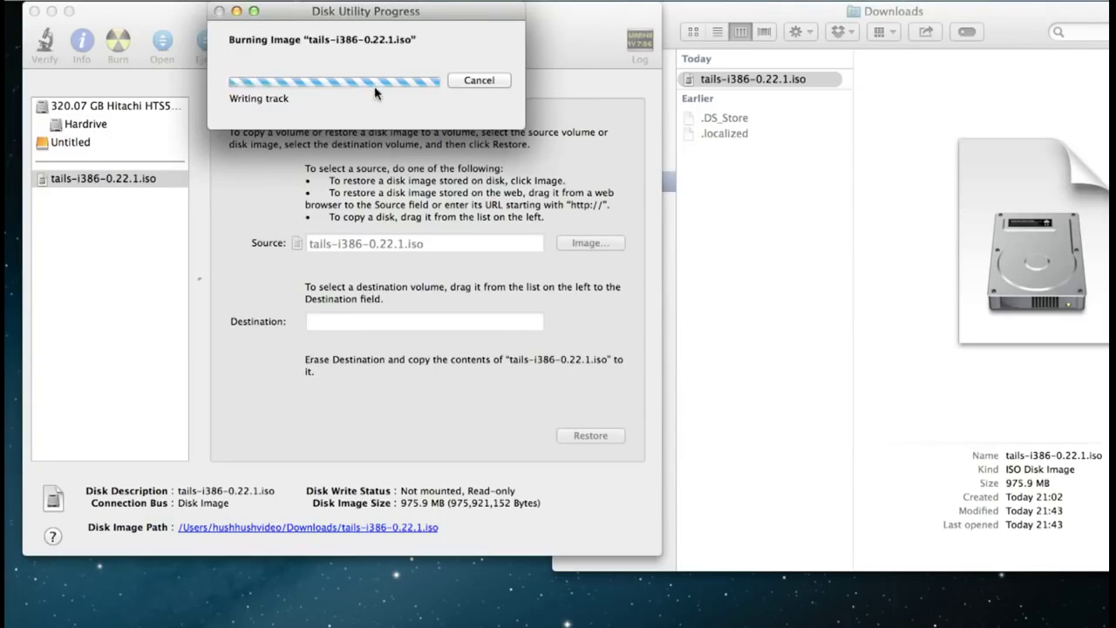
pyautogui.moveTo(403, 11); pyautogui.dragTo(665, 221)
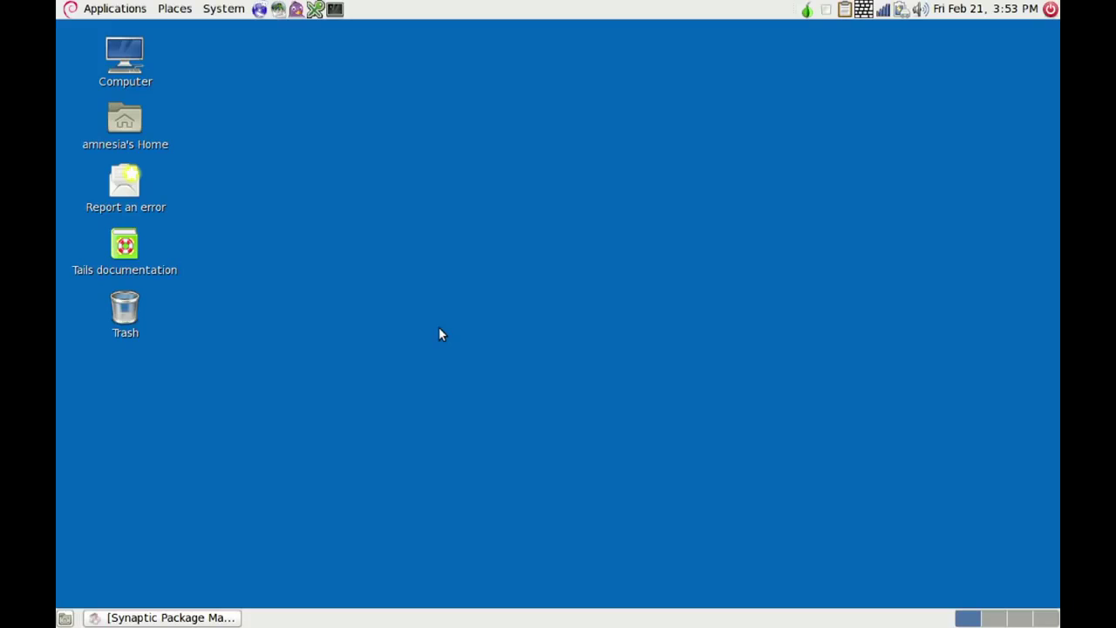
# - Clone and install Tails onto the JetFlash Transcend 8GB stick with Tails Installer, confirming the erase
pyautogui.click(96, 8)
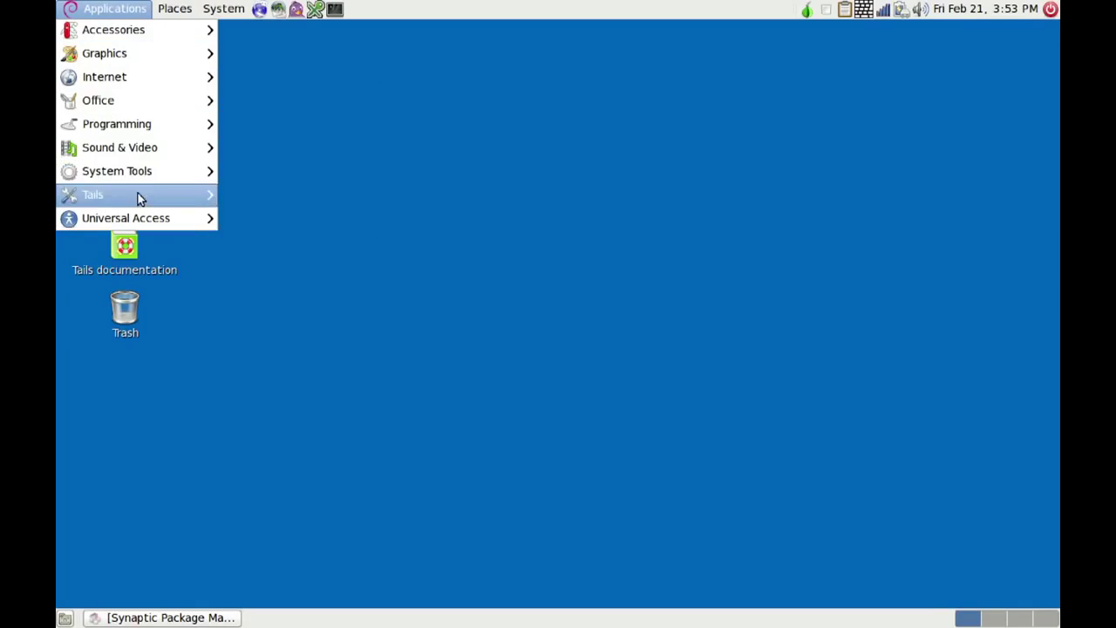
pyautogui.moveTo(140, 201)
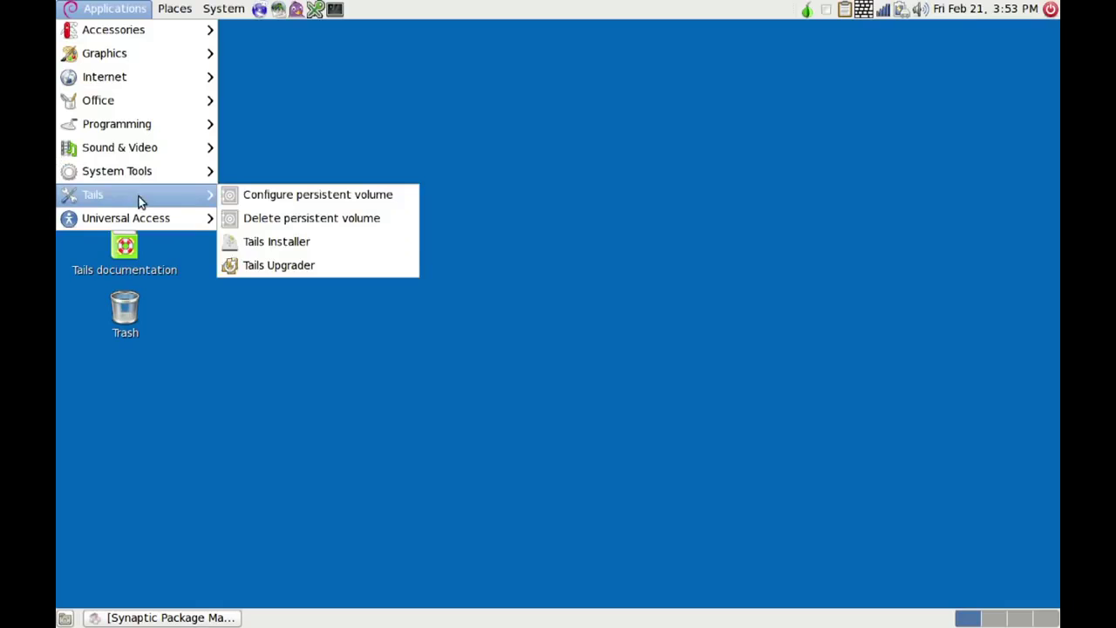
pyautogui.click(270, 245)
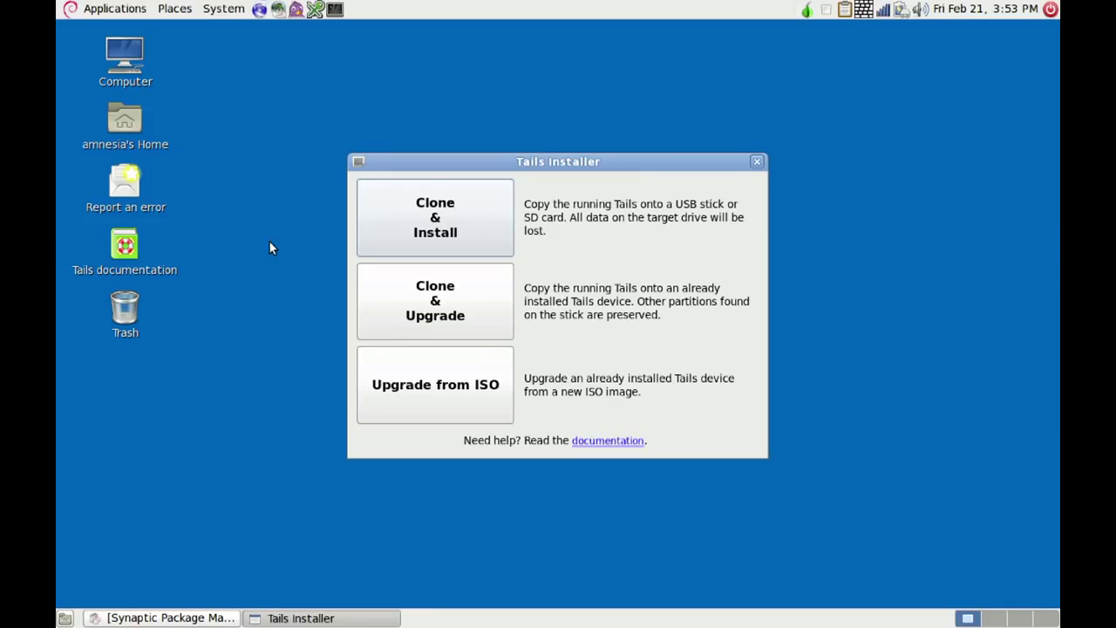
pyautogui.click(459, 212)
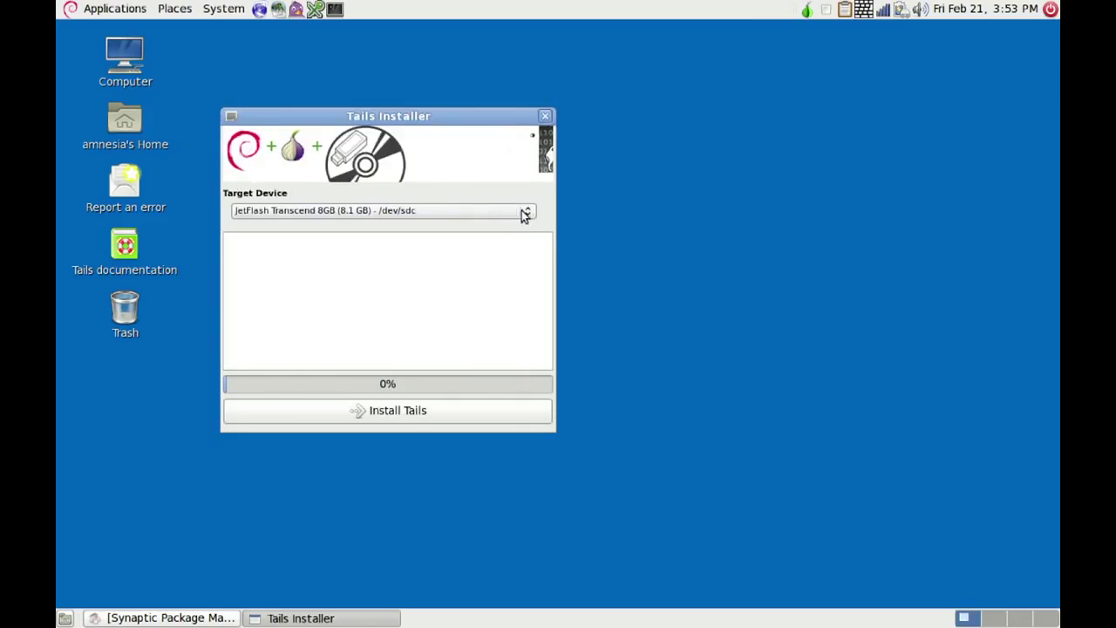
pyautogui.click(521, 215)
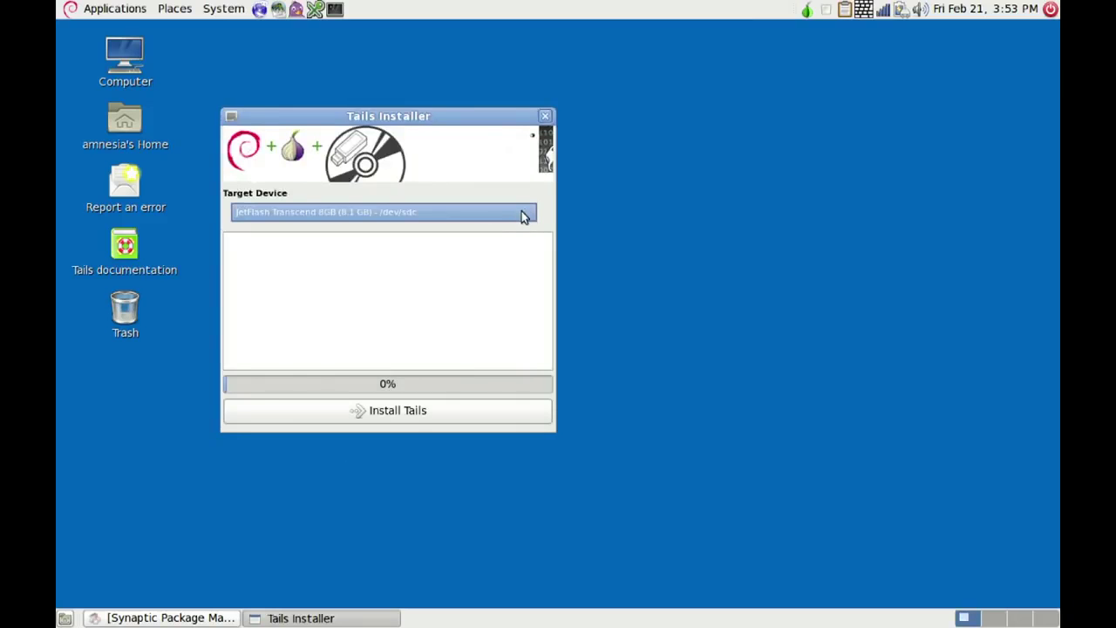
pyautogui.click(485, 254)
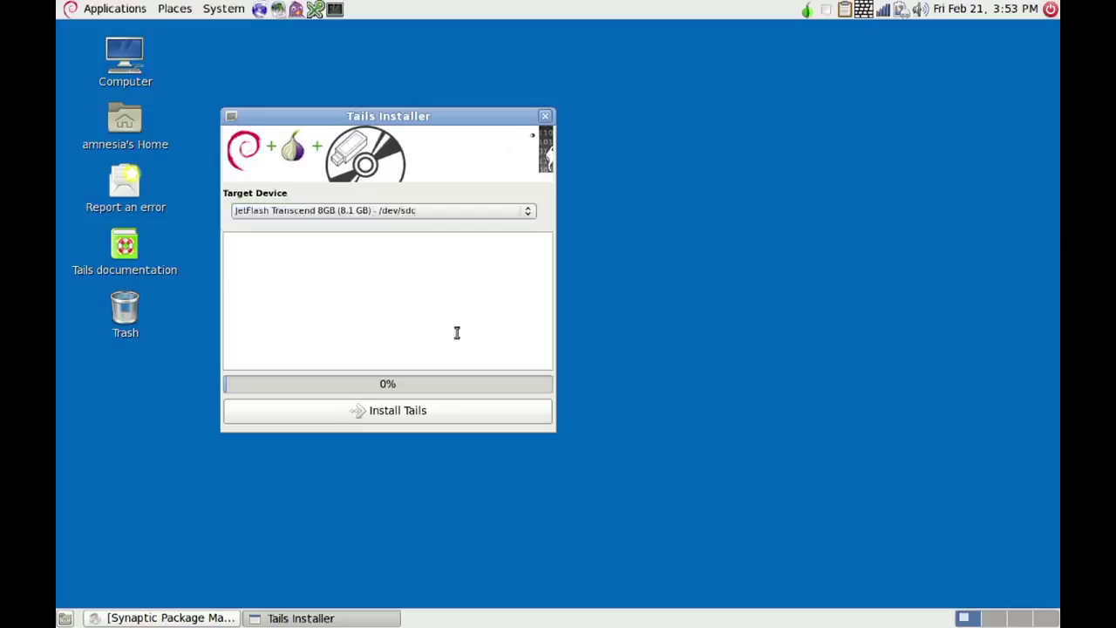
pyautogui.click(384, 415)
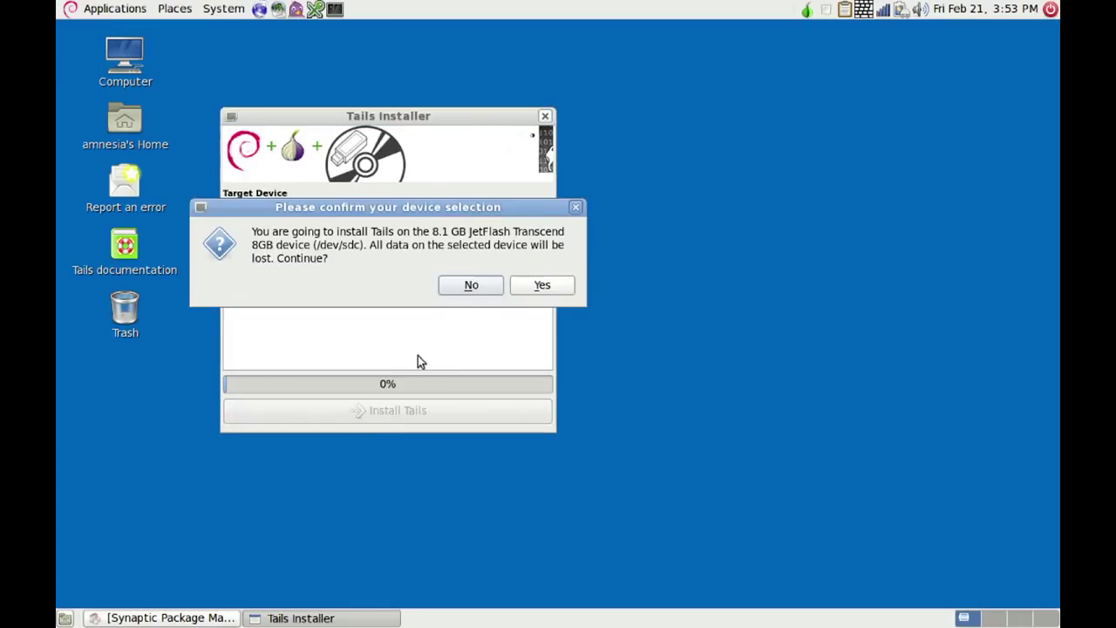
pyautogui.click(533, 286)
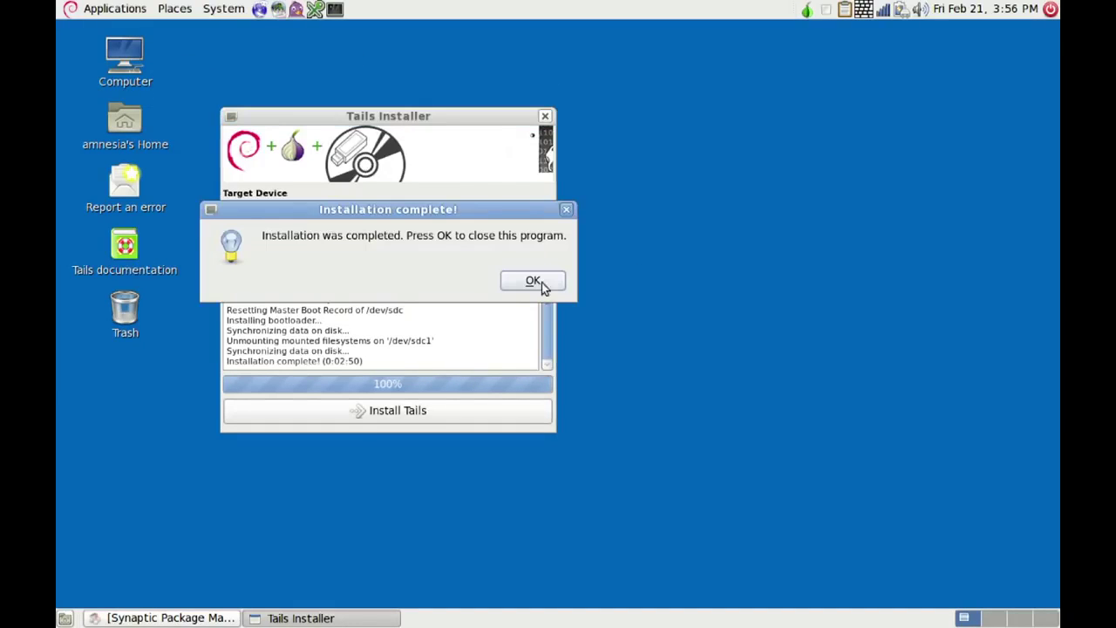
pyautogui.click(531, 281)
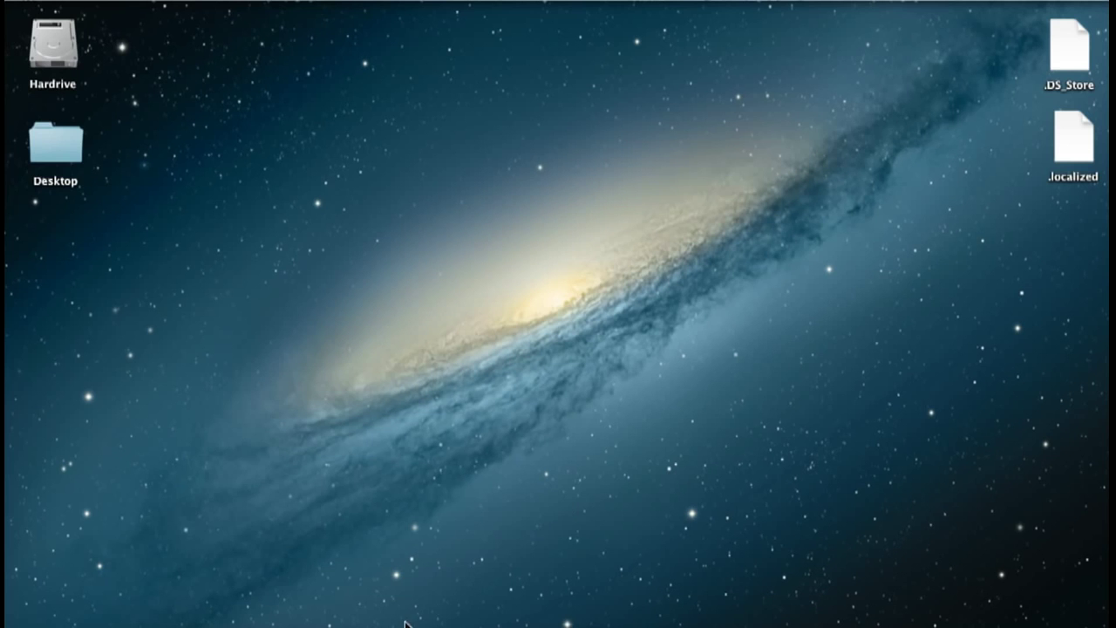
# - Search 'tails download' in Firefox and open the Tails download, verify and install page
pyautogui.click(401, 621)
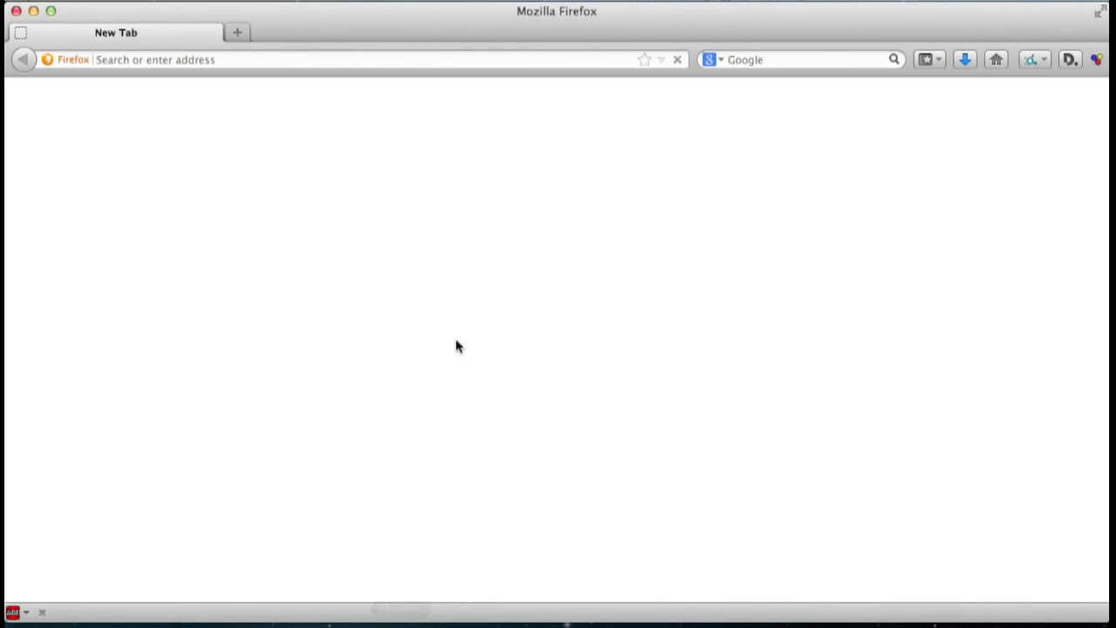
pyautogui.write('tail')
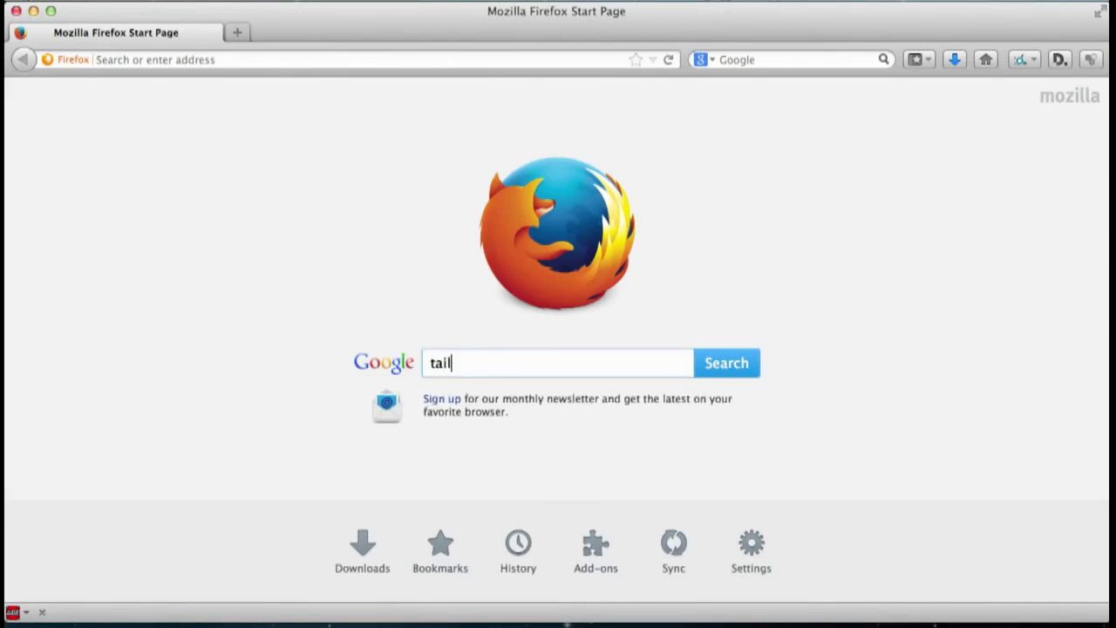
pyautogui.write('s download')
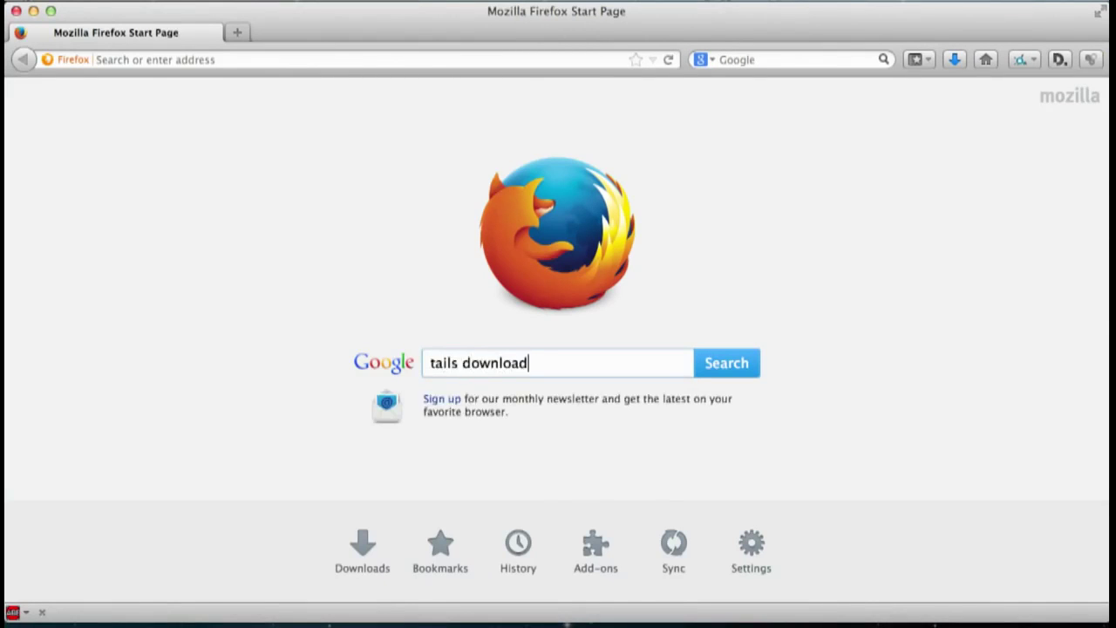
pyautogui.press('Return')
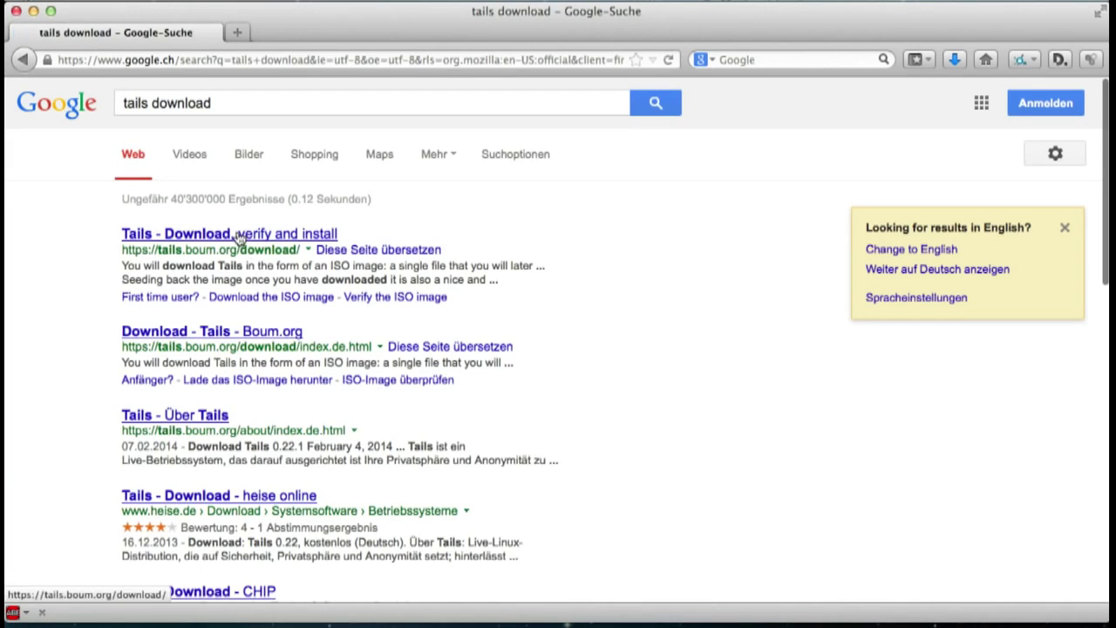
pyautogui.click(238, 235)
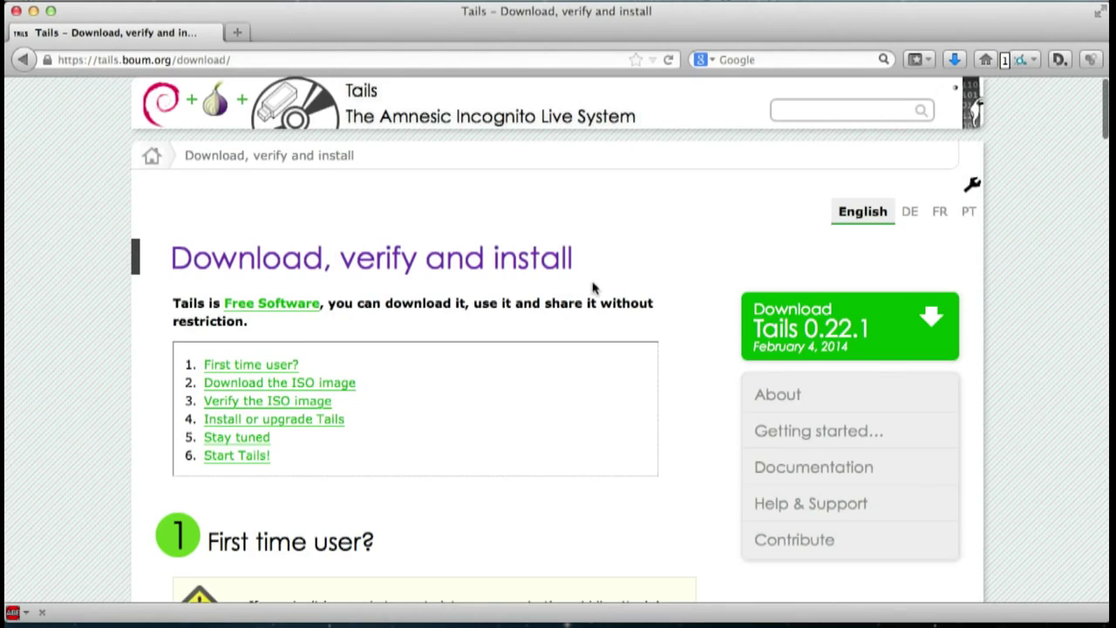
# - Save the Tails 0.22.1 ISO image file, then minimize Firefox
pyautogui.scroll(-3, 696, 406)
pyautogui.scroll(-5, 696, 406)
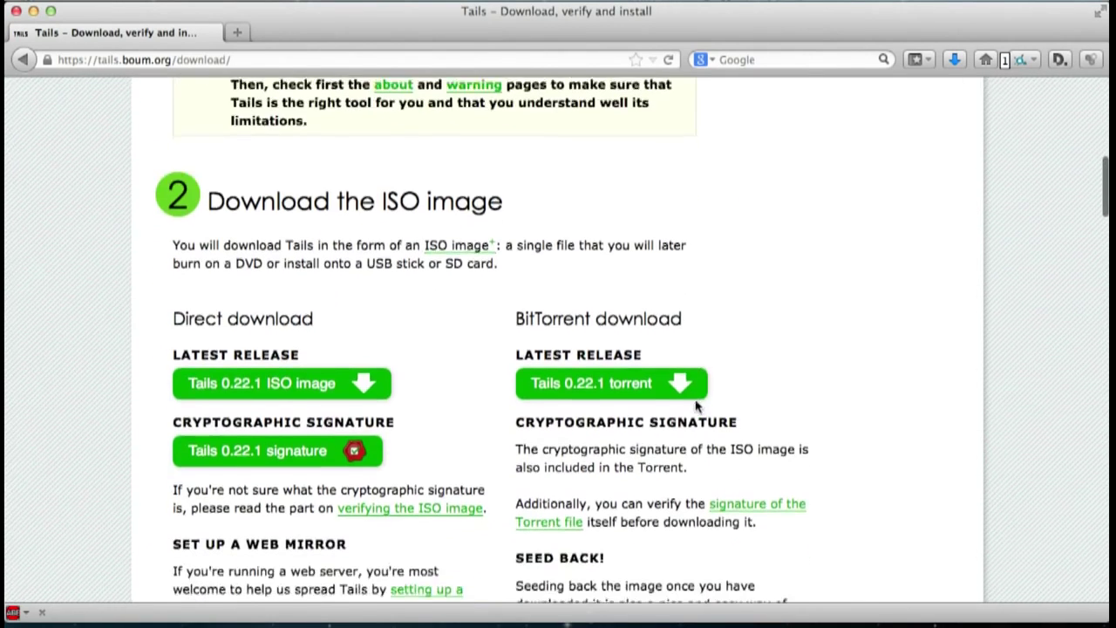
pyautogui.click(366, 384)
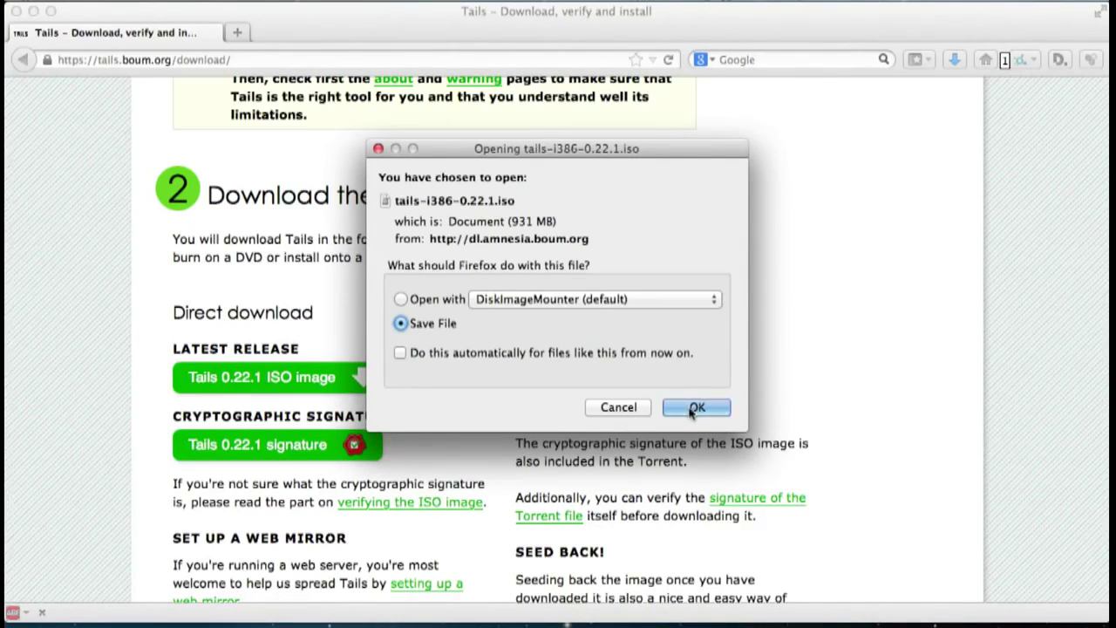
pyautogui.click(691, 409)
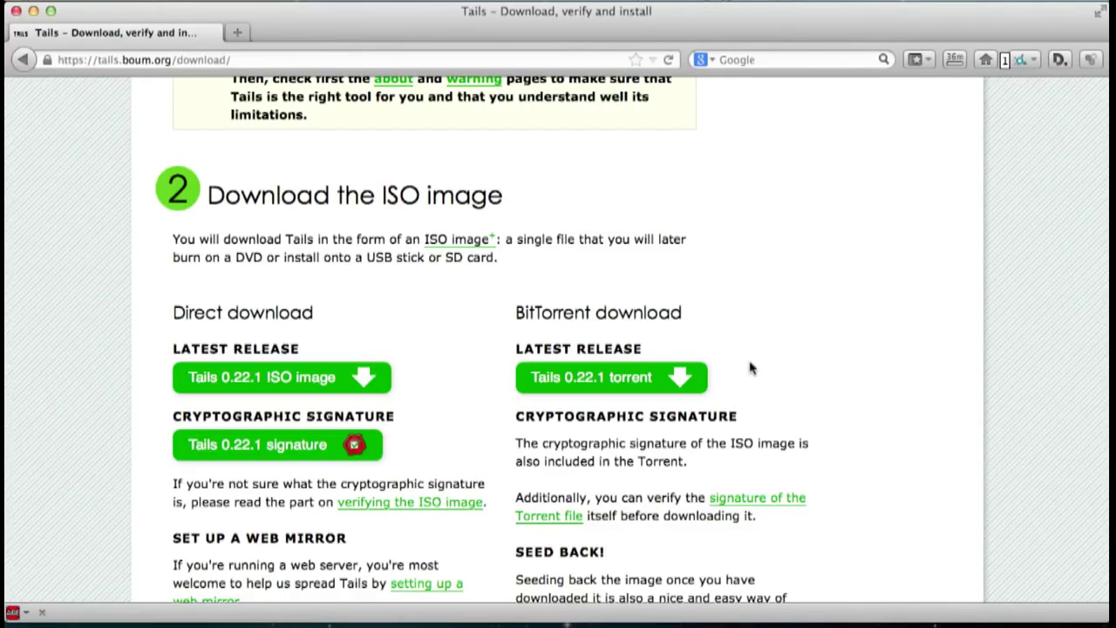
pyautogui.click(32, 10)
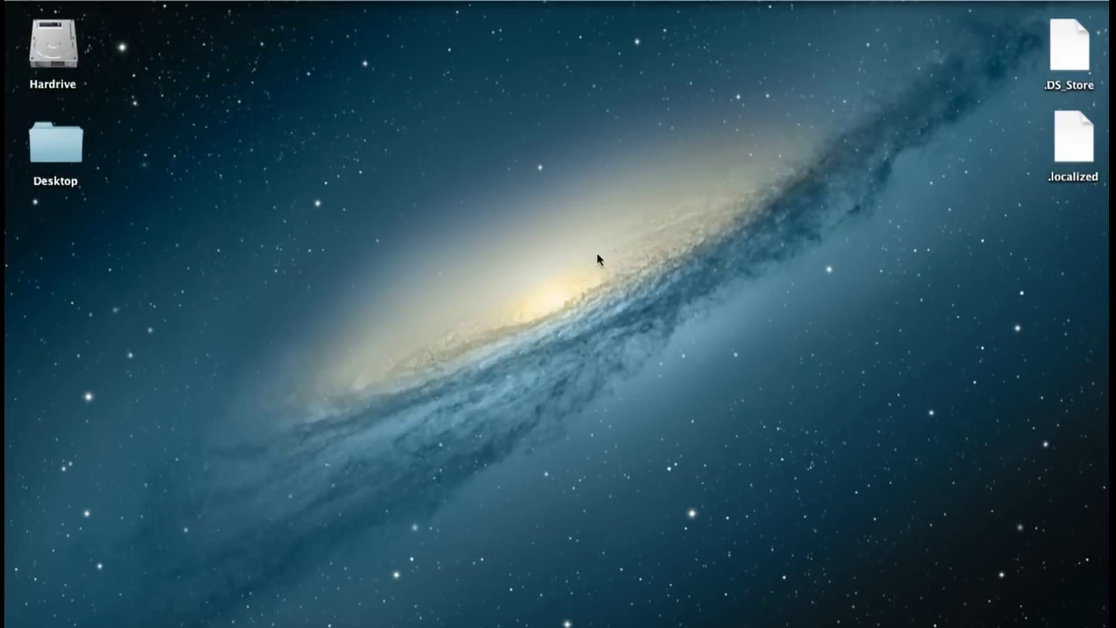
# - Launch Disk Utility from Applications > Utilities, then show Downloads with tails-i386-0.22.1.iso in Finder
pyautogui.click(1027, 621)
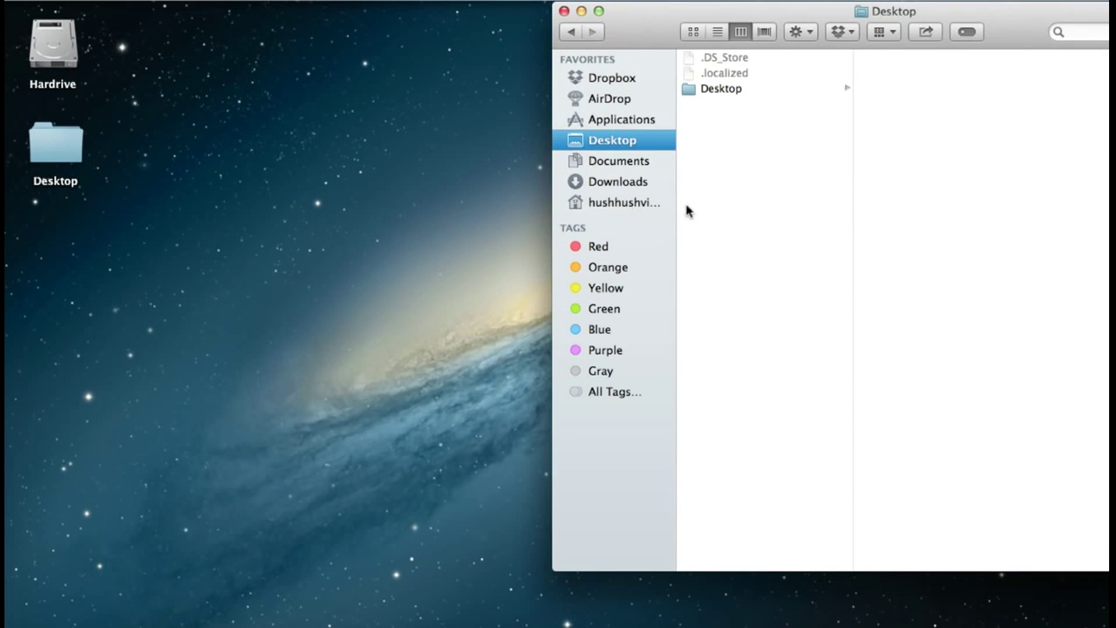
pyautogui.click(613, 117)
pyautogui.scroll(-10, 747, 345)
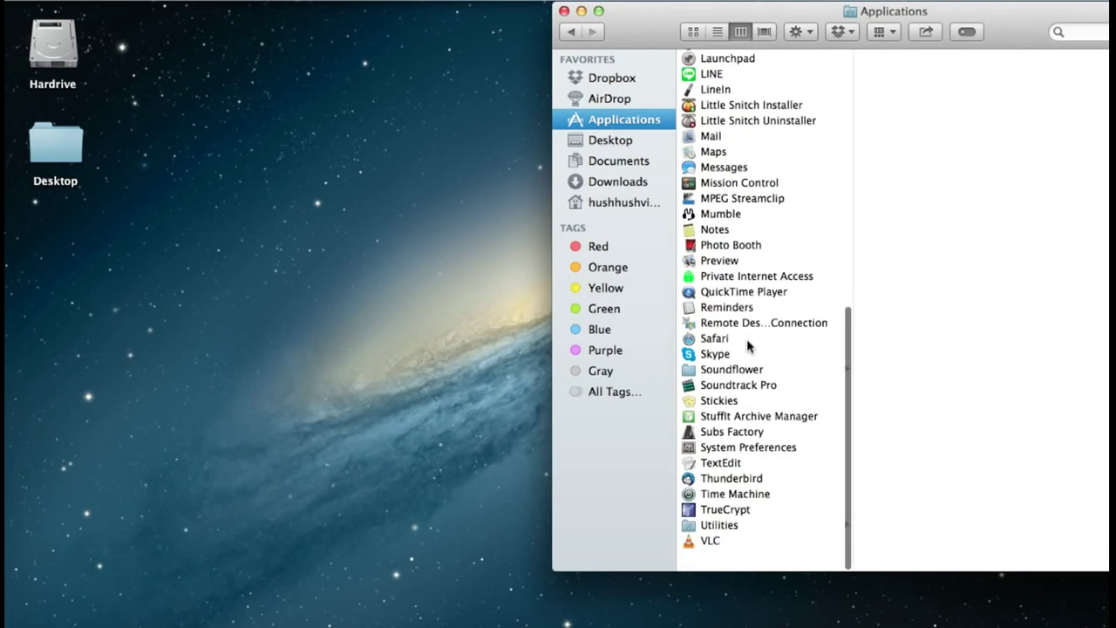
pyautogui.click(724, 549)
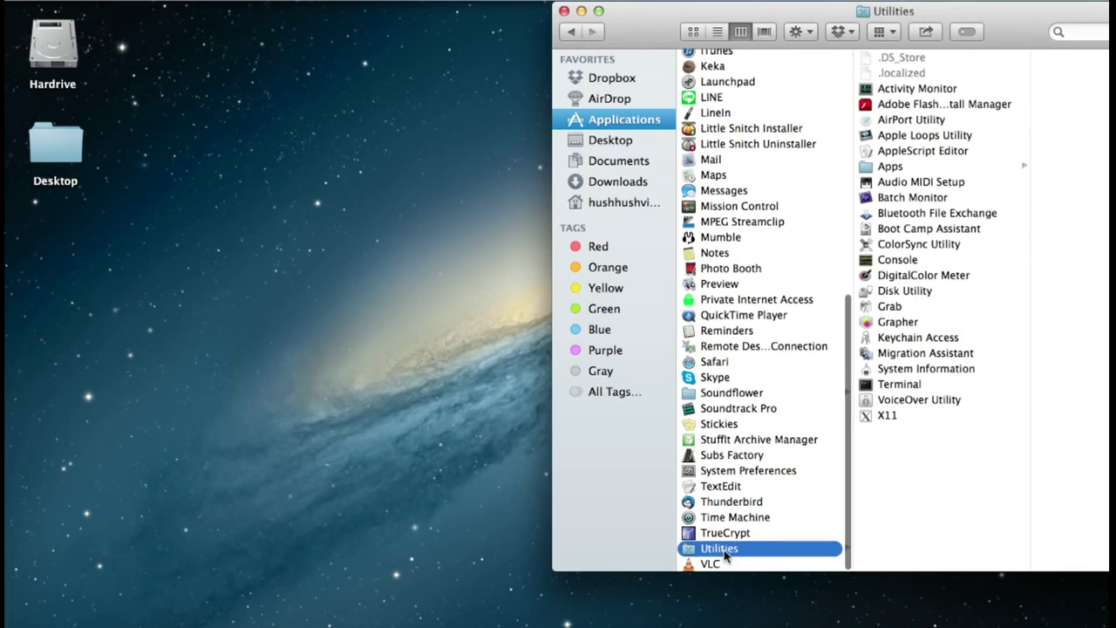
pyautogui.click(907, 293)
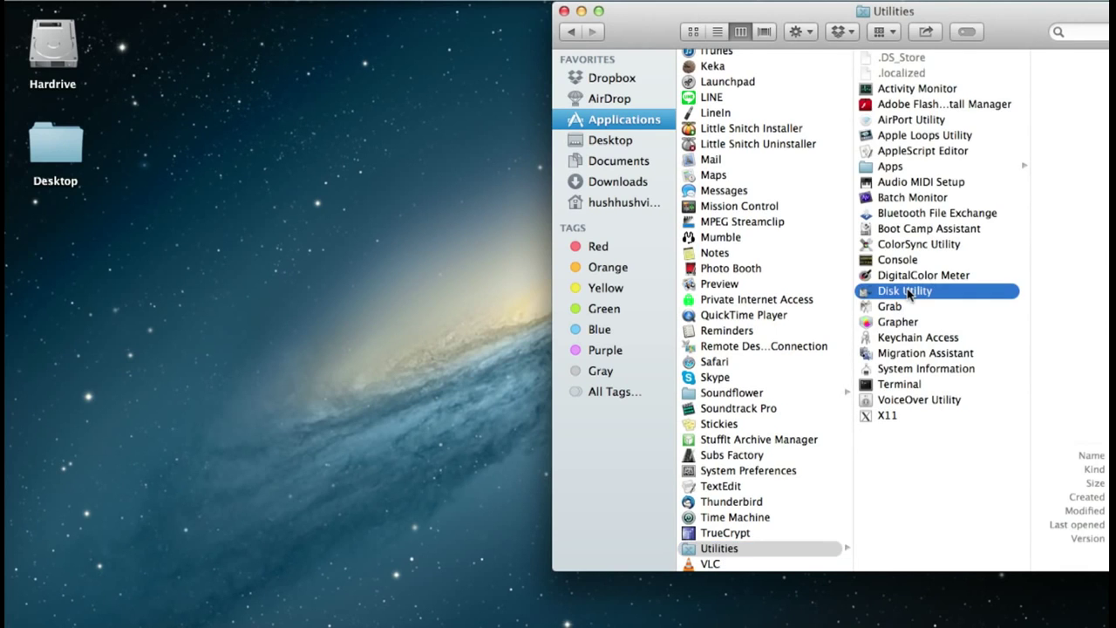
pyautogui.doubleClick(865, 293)
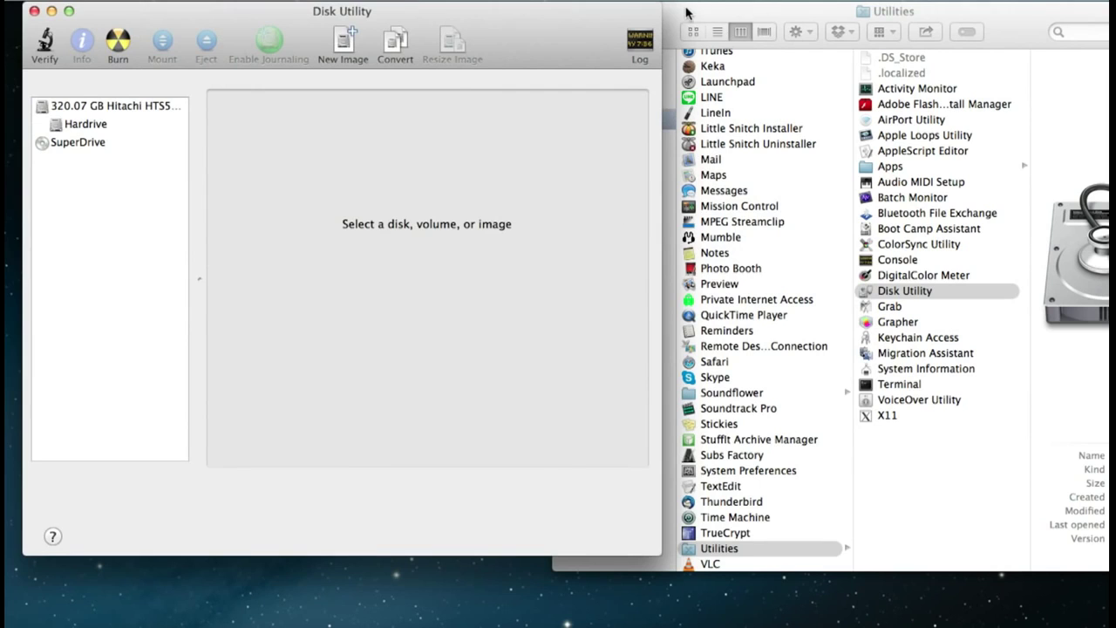
pyautogui.click(687, 12)
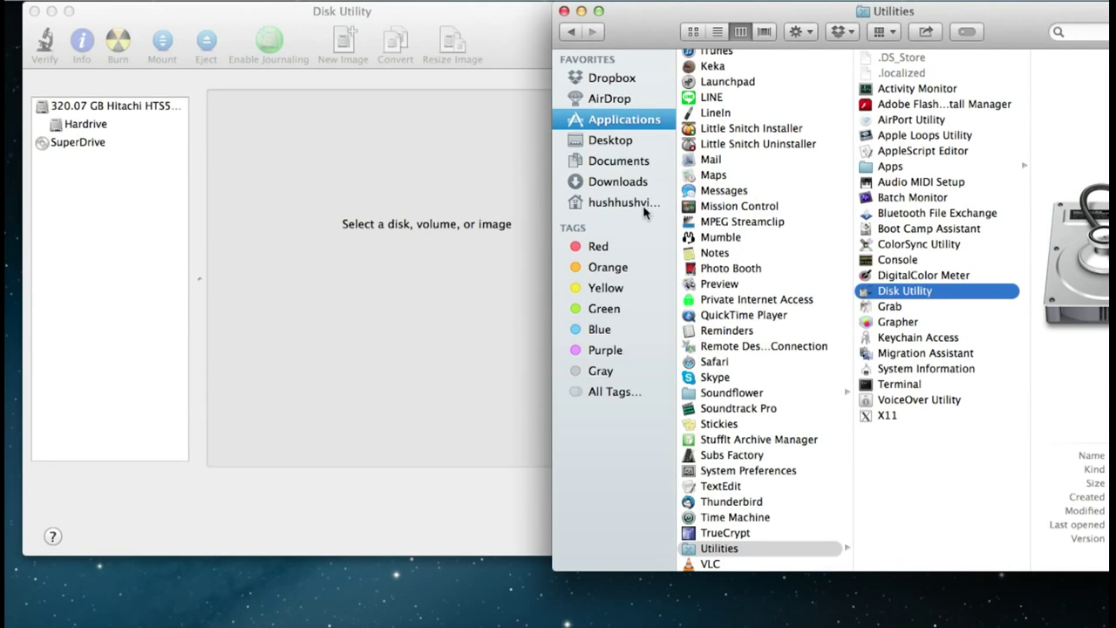
pyautogui.click(608, 183)
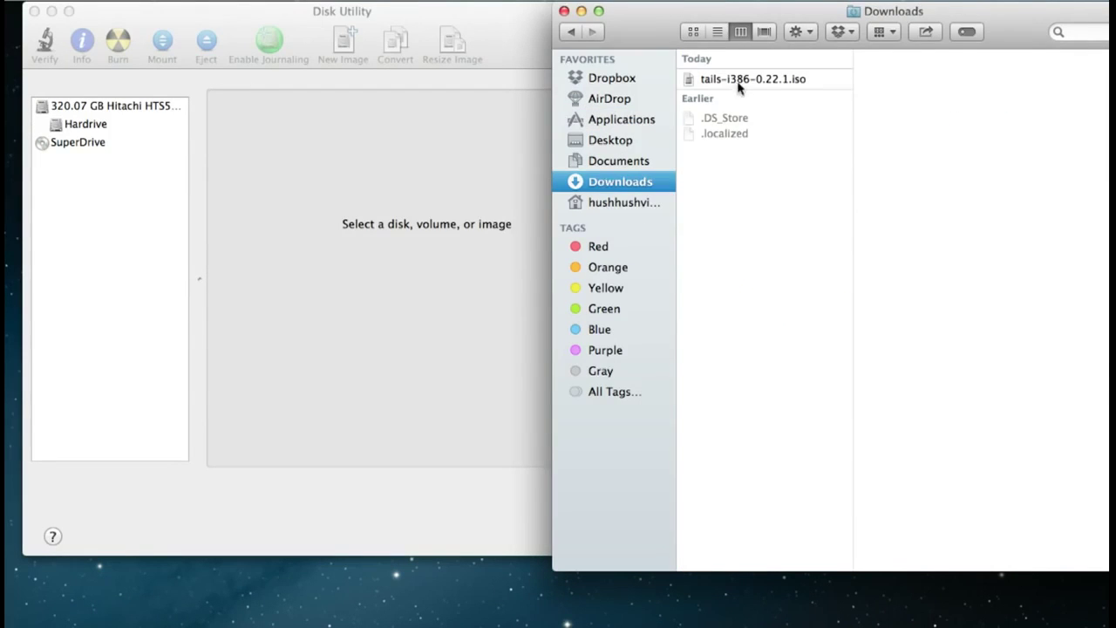
# - Drag tails-i386-0.22.1.iso into Disk Utility, select it and start a Burn at 4x speed
pyautogui.click(737, 81)
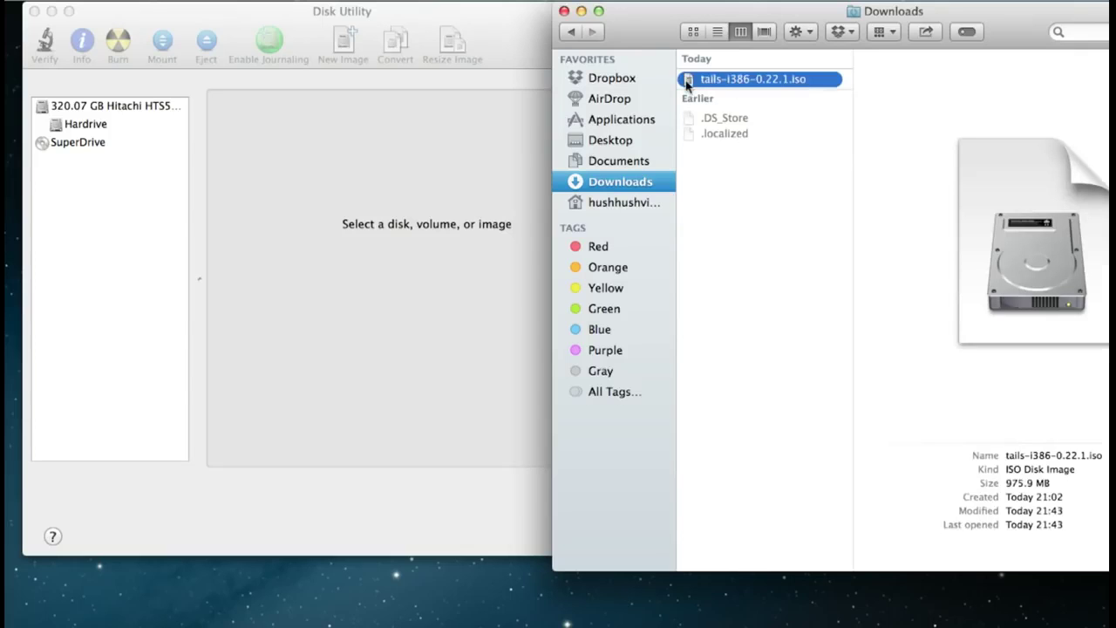
pyautogui.moveTo(688, 82); pyautogui.dragTo(93, 227)
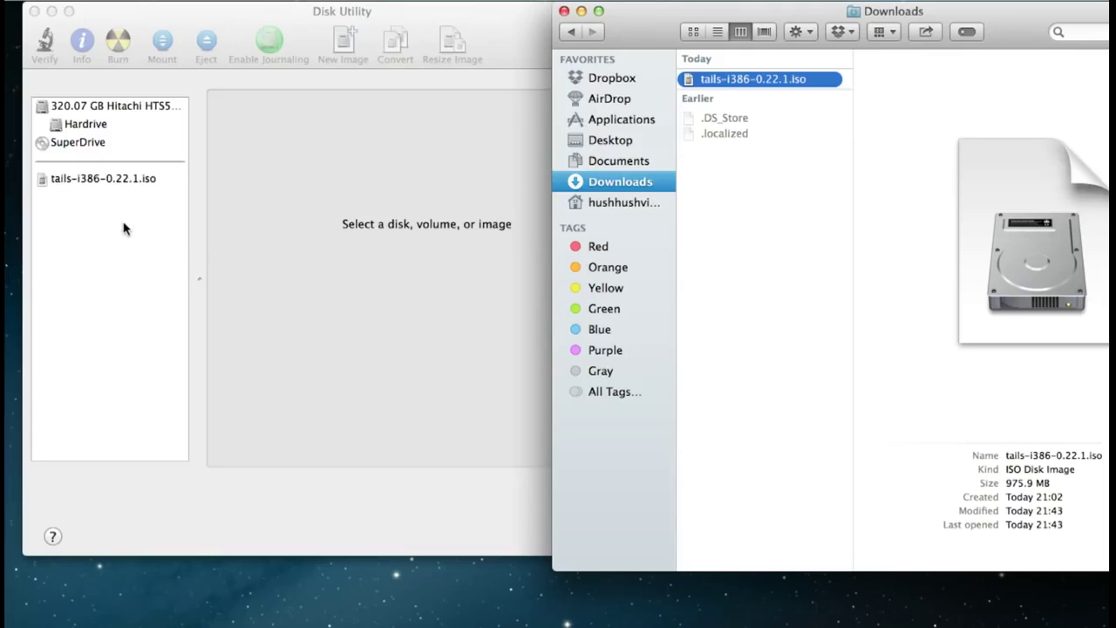
pyautogui.click(121, 229)
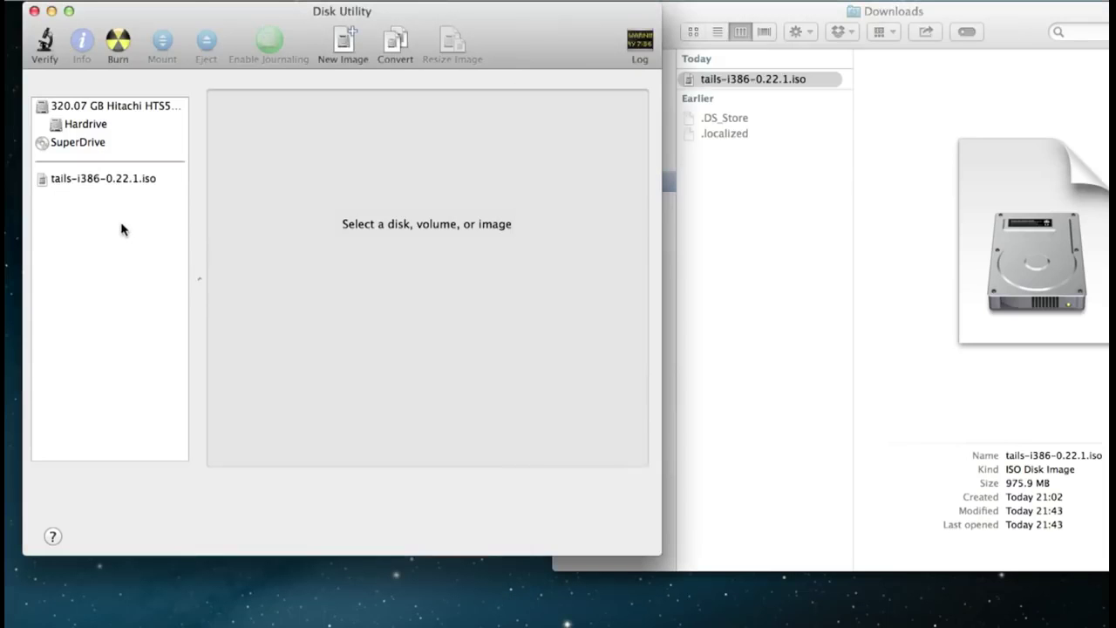
pyautogui.click(111, 177)
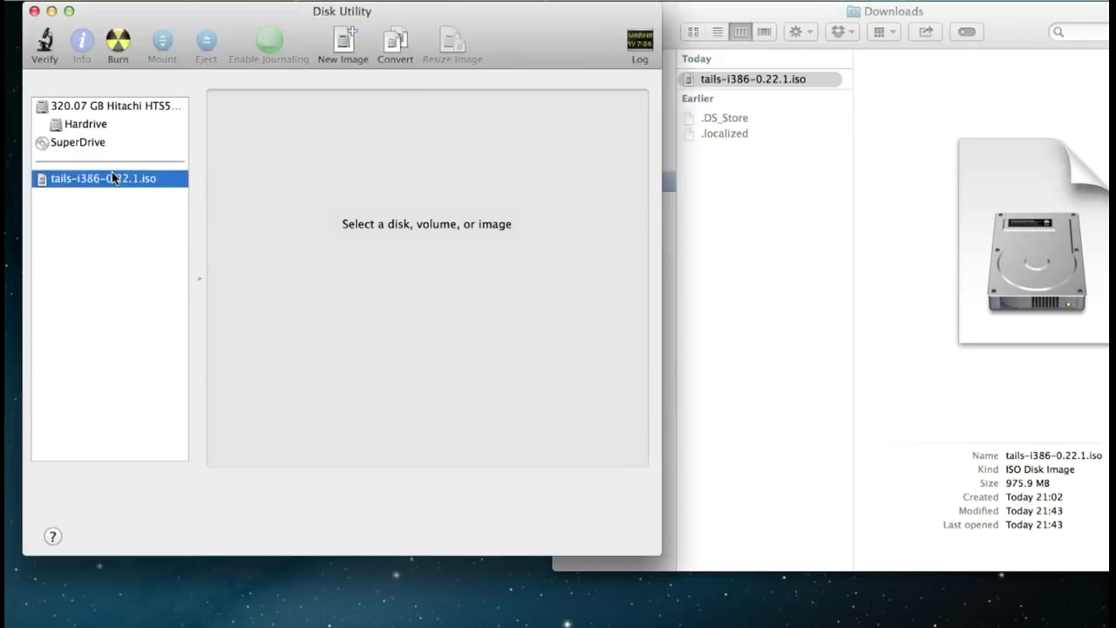
pyautogui.click(119, 46)
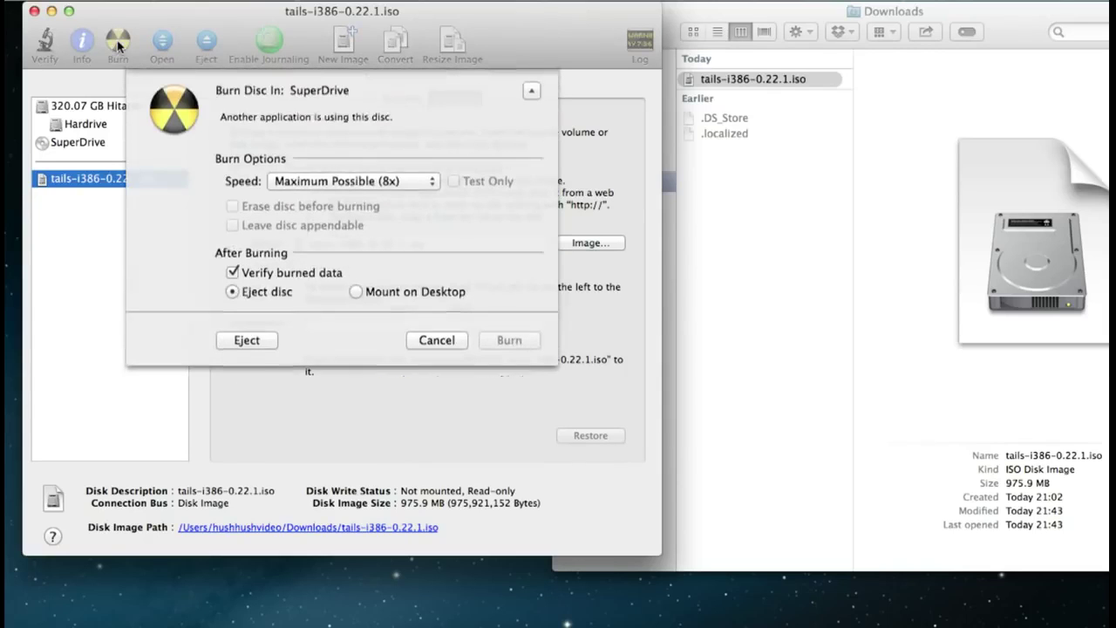
pyautogui.click(434, 190)
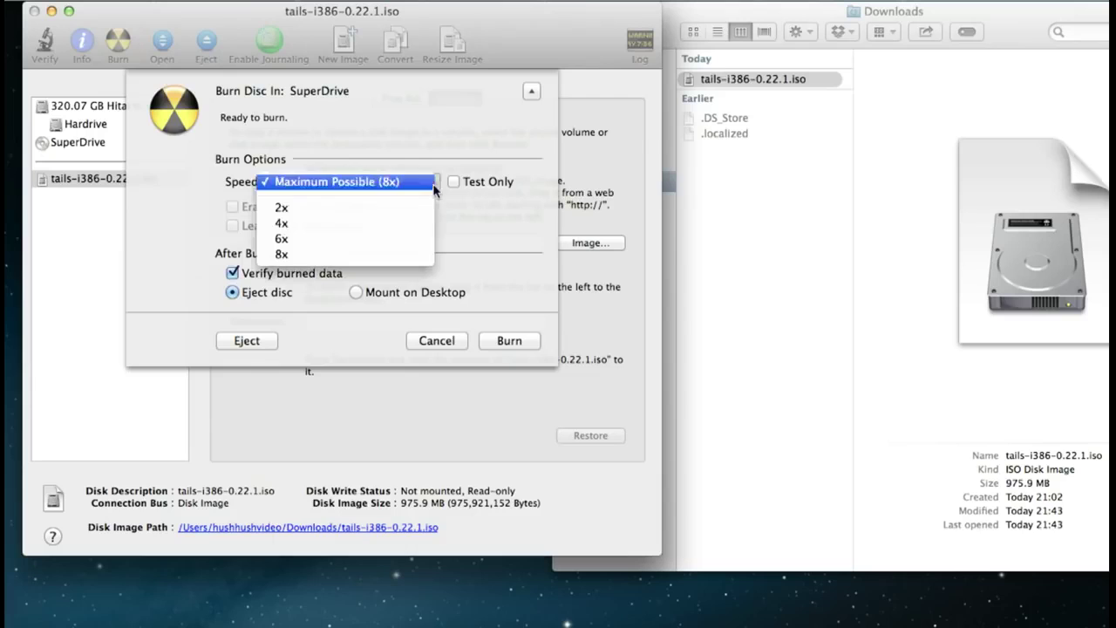
pyautogui.click(371, 225)
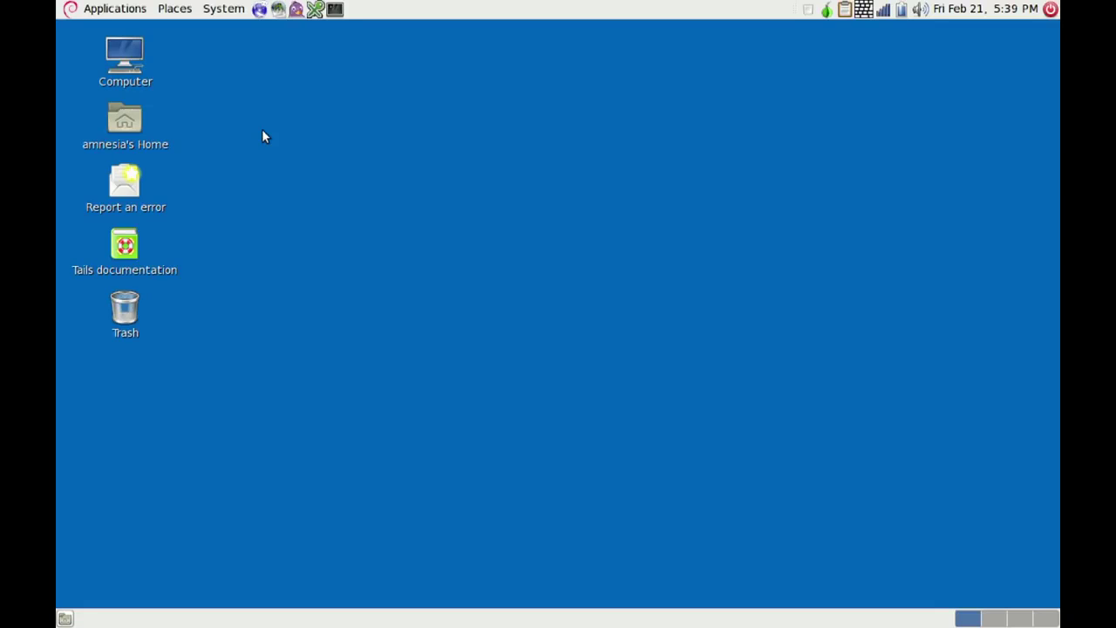
# - Create the encrypted Tails persistent volume, entering and confirming its passphrase
pyautogui.click(98, 11)
pyautogui.moveTo(166, 196)
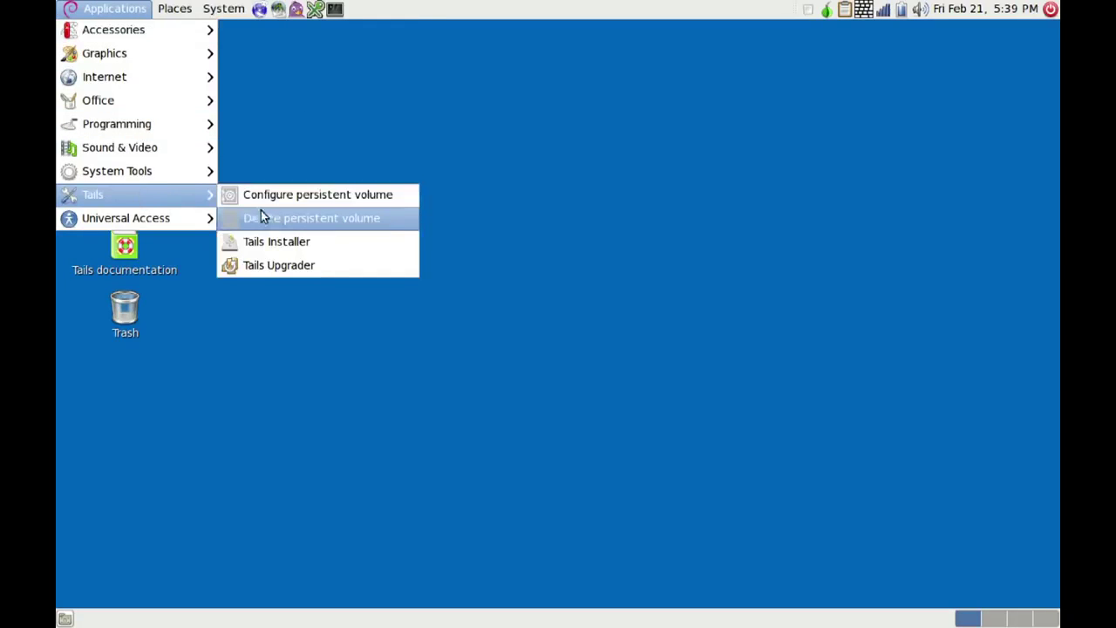
pyautogui.click(307, 196)
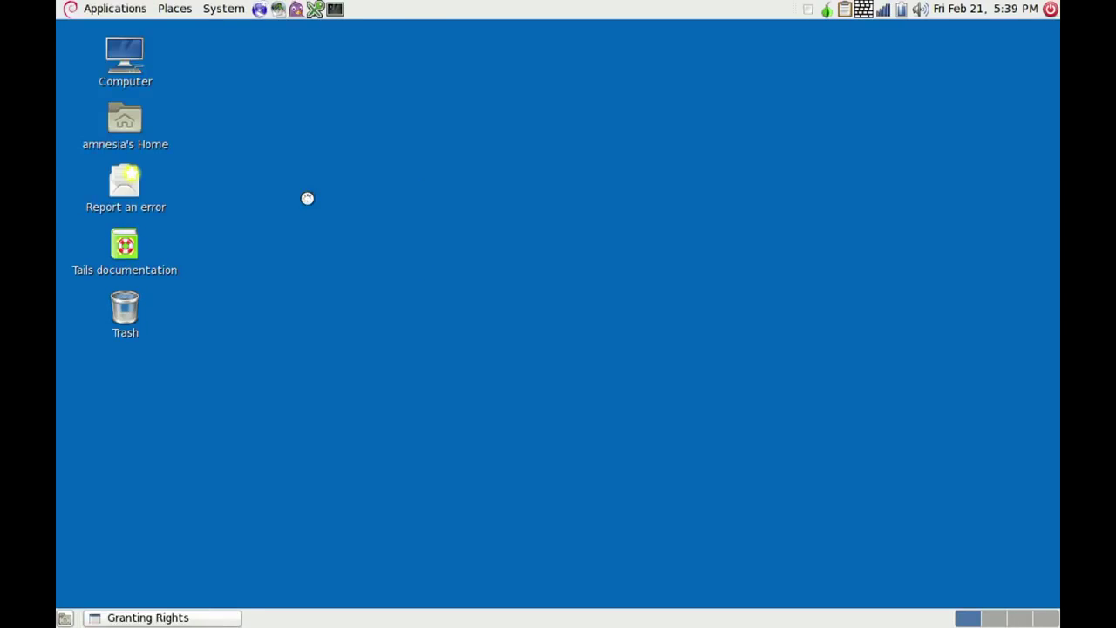
pyautogui.write('*************')
pyautogui.press('Tab')
pyautogui.write('*************')
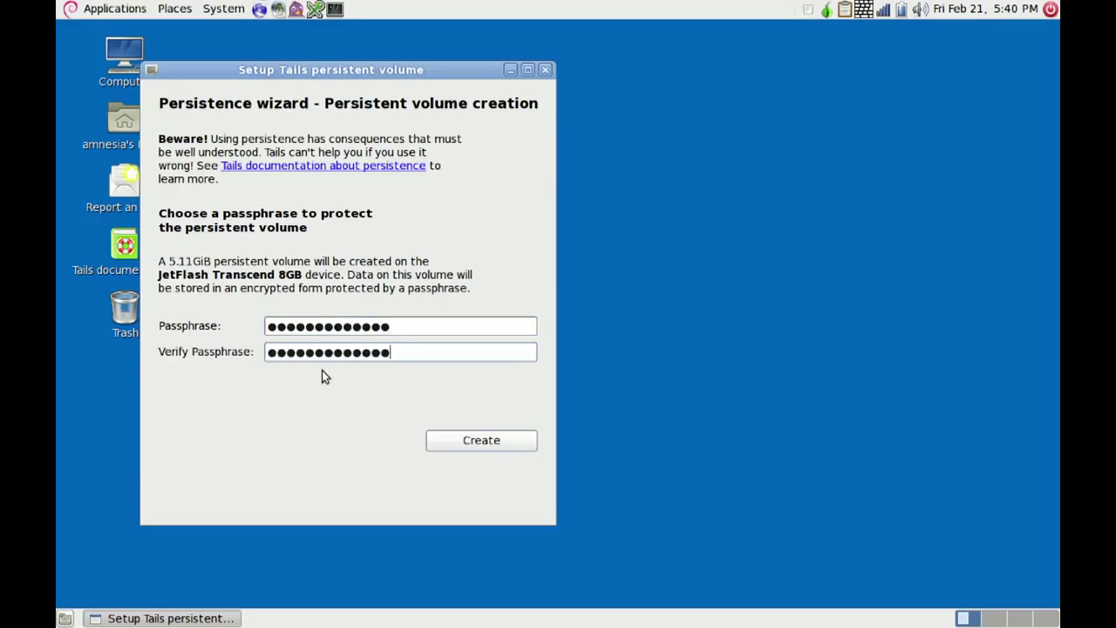
pyautogui.click(477, 445)
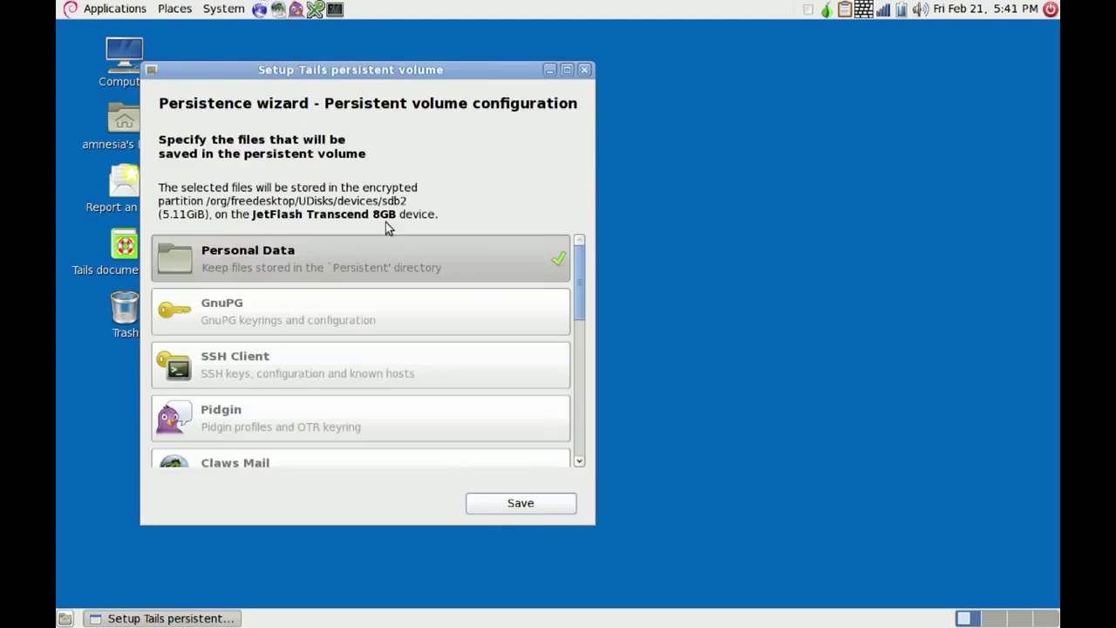
# - Enable persistence for GnuPG keyrings, SSH Client keys and Claws Mail profiles
pyautogui.click(244, 314)
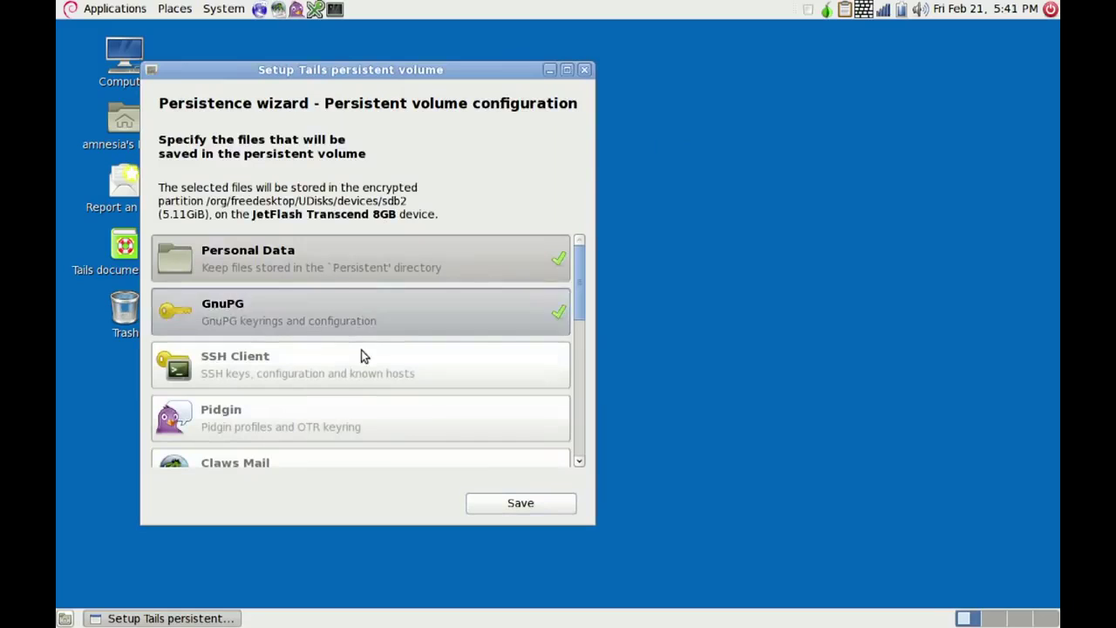
pyautogui.click(336, 365)
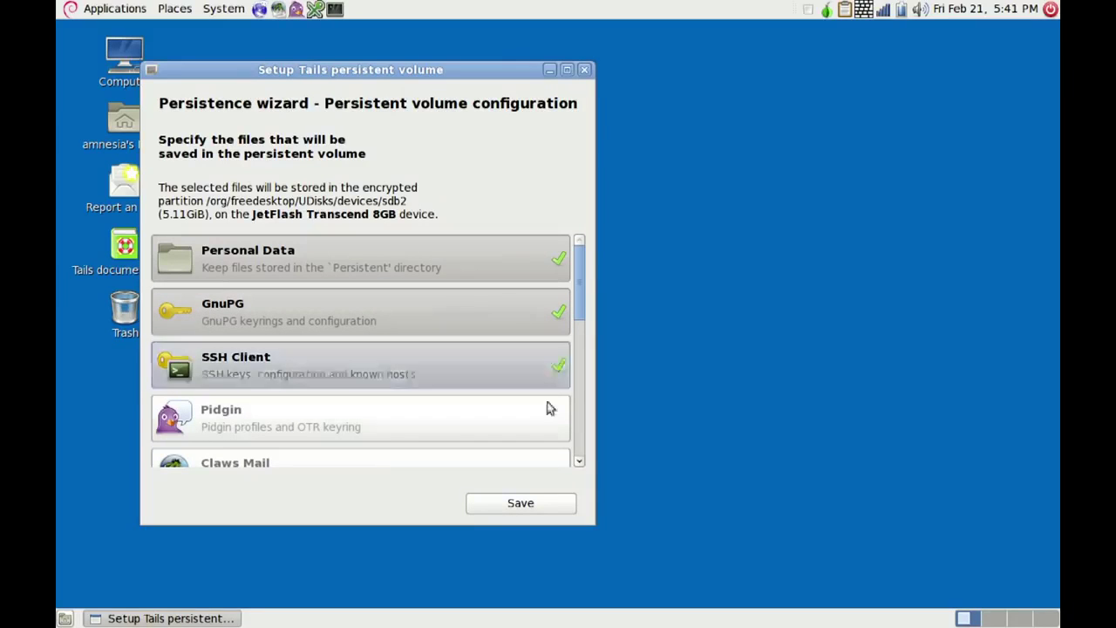
pyautogui.click(579, 461)
pyautogui.click(579, 461)
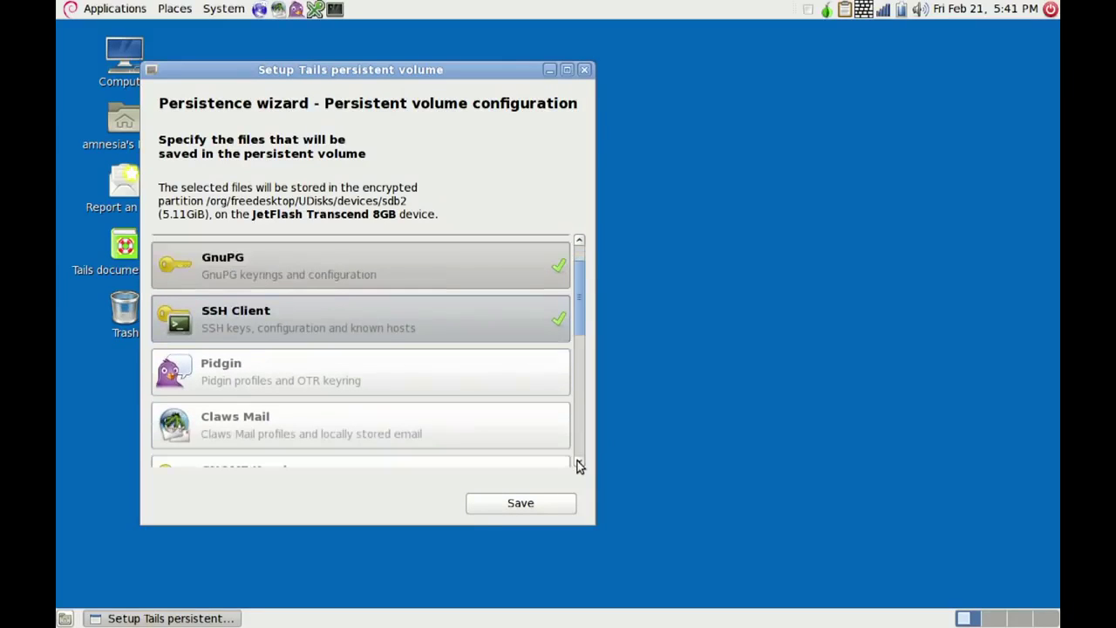
pyautogui.click(579, 461)
pyautogui.click(579, 461)
pyautogui.click(366, 375)
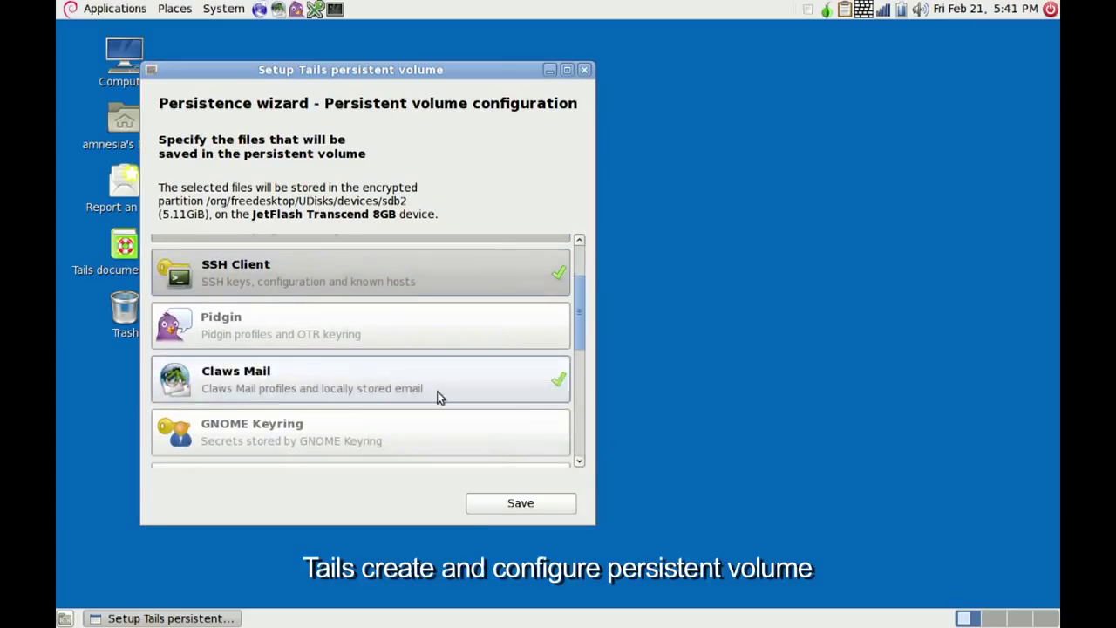
pyautogui.click(579, 460)
pyautogui.click(579, 460)
pyautogui.click(579, 460)
pyautogui.click(579, 460)
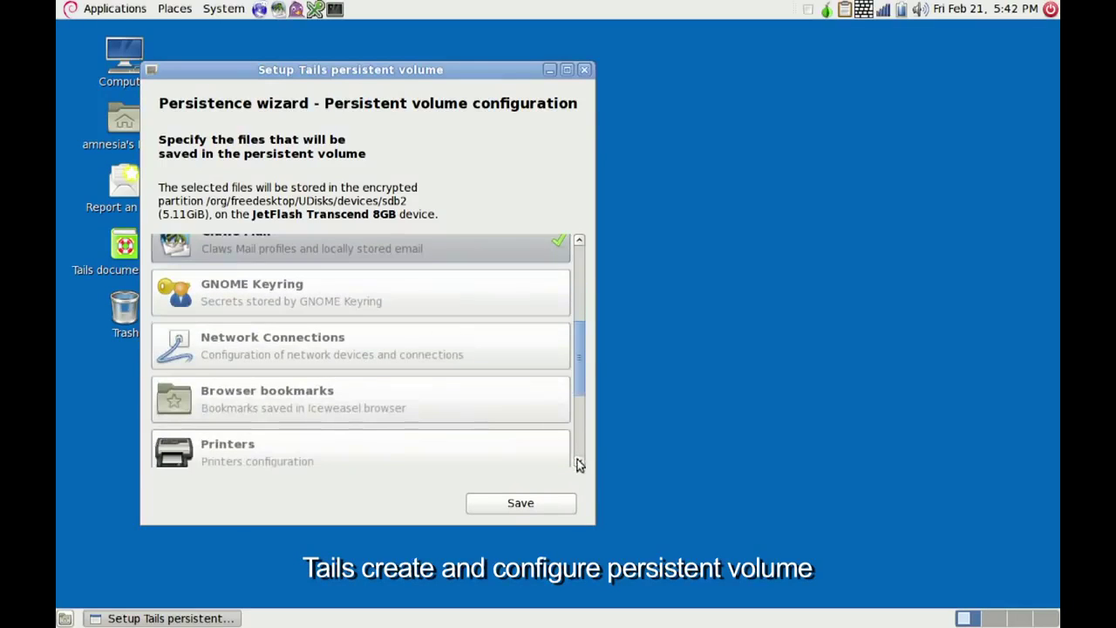
# - Add Network Connections, Browser bookmarks and GNOME Keyring, save the settings and close the wizard
pyautogui.click(431, 335)
pyautogui.click(376, 397)
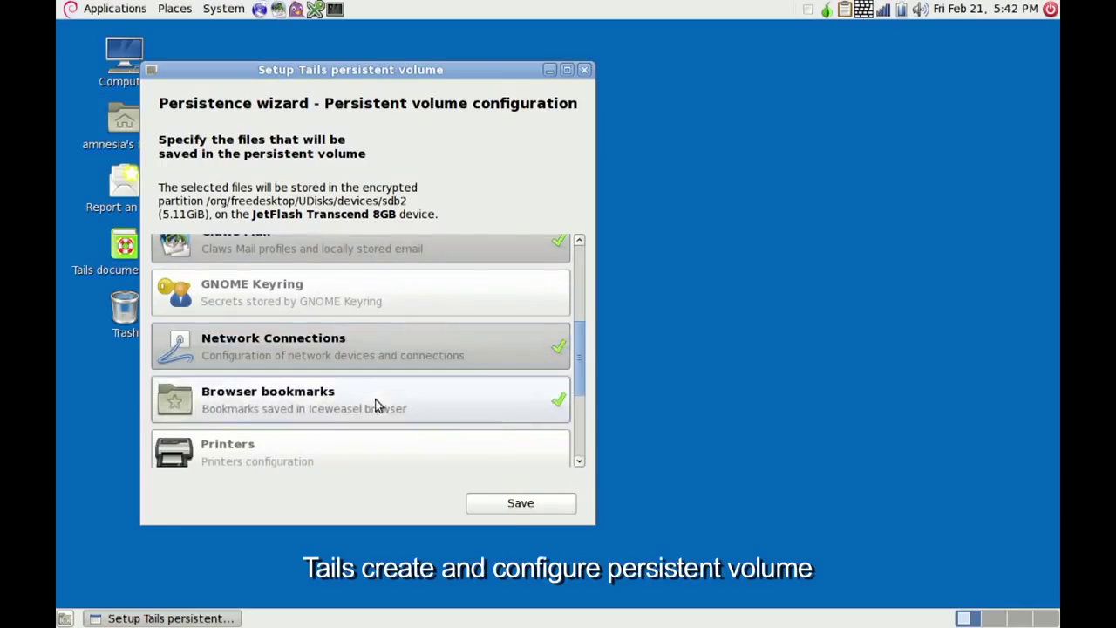
pyautogui.click(393, 291)
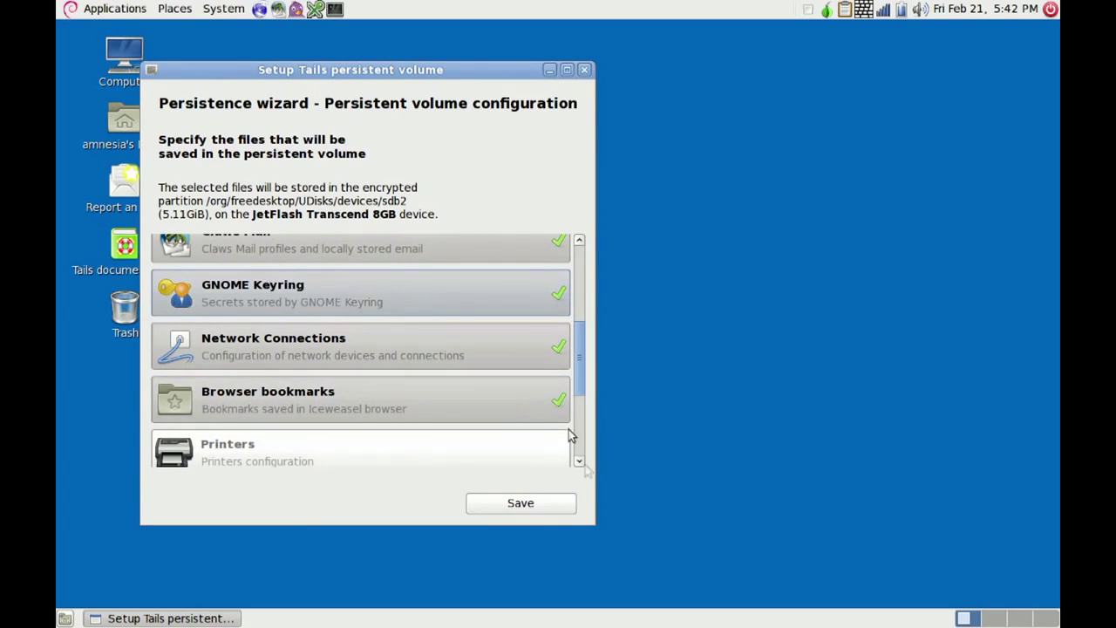
pyautogui.click(581, 462)
pyautogui.click(581, 459)
pyautogui.click(583, 462)
pyautogui.click(582, 460)
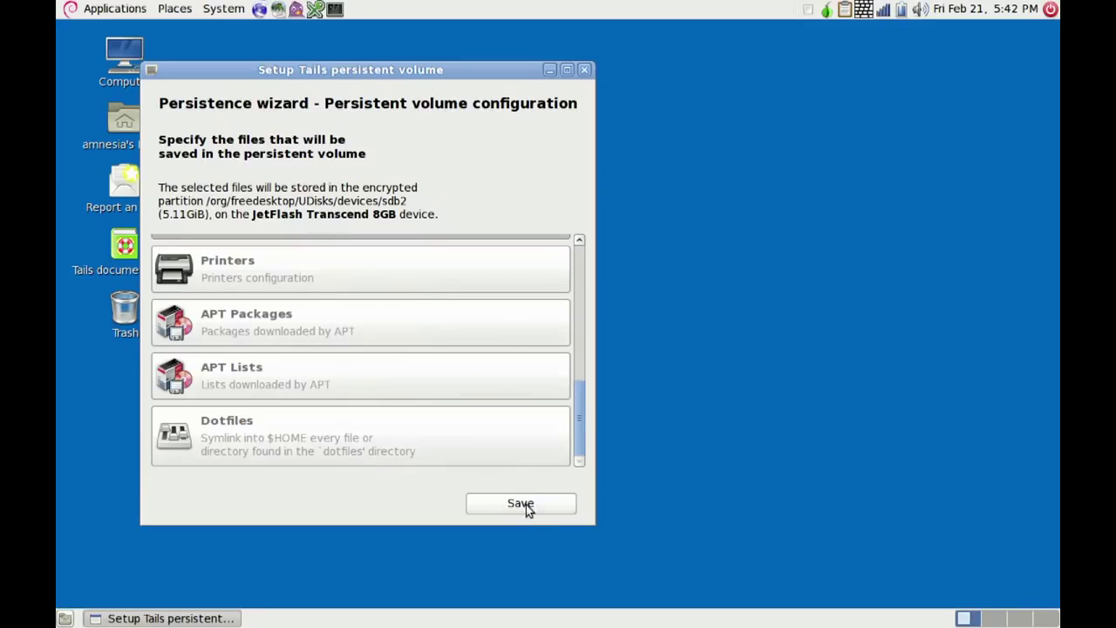
pyautogui.click(528, 504)
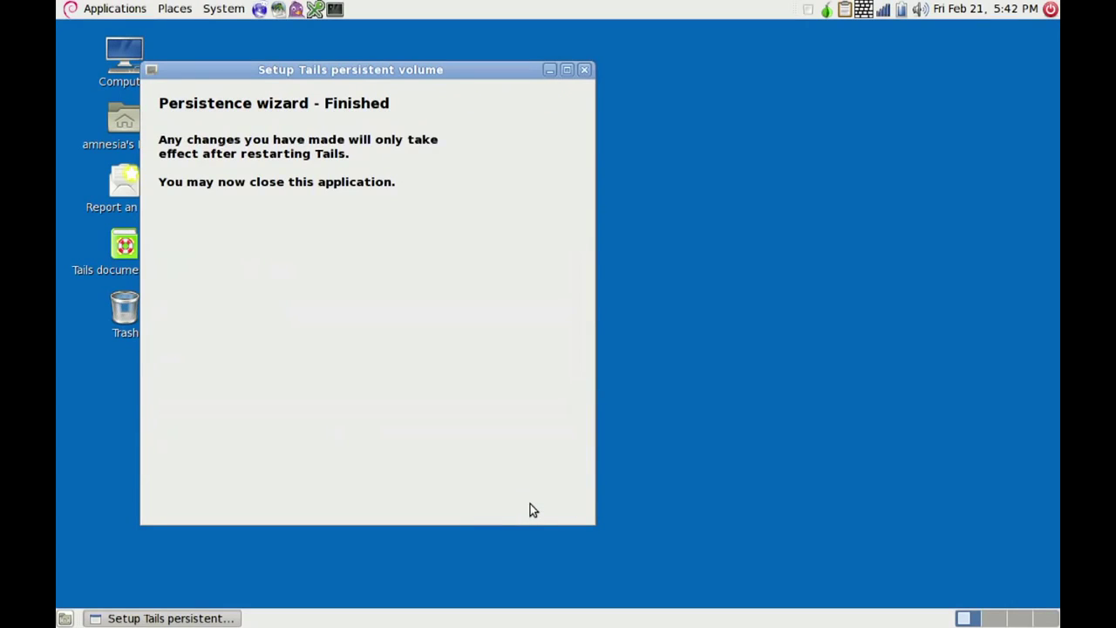
pyautogui.click(590, 71)
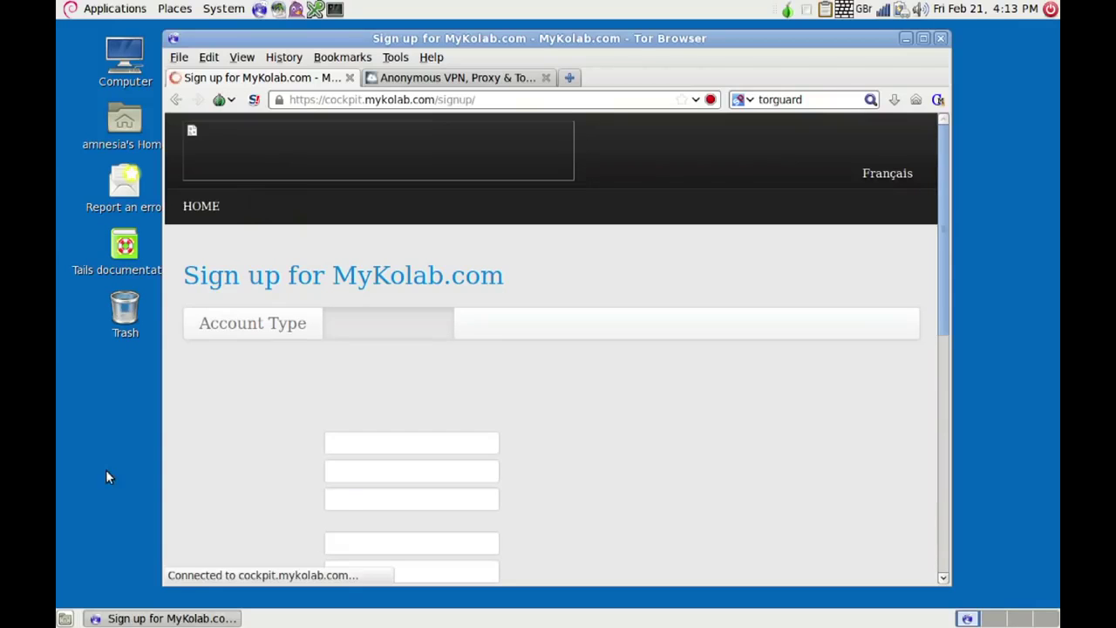
# - Open TorGuard's Anonymous Email Service page, then minimize Tor Browser and start Claws Mail
pyautogui.click(940, 346)
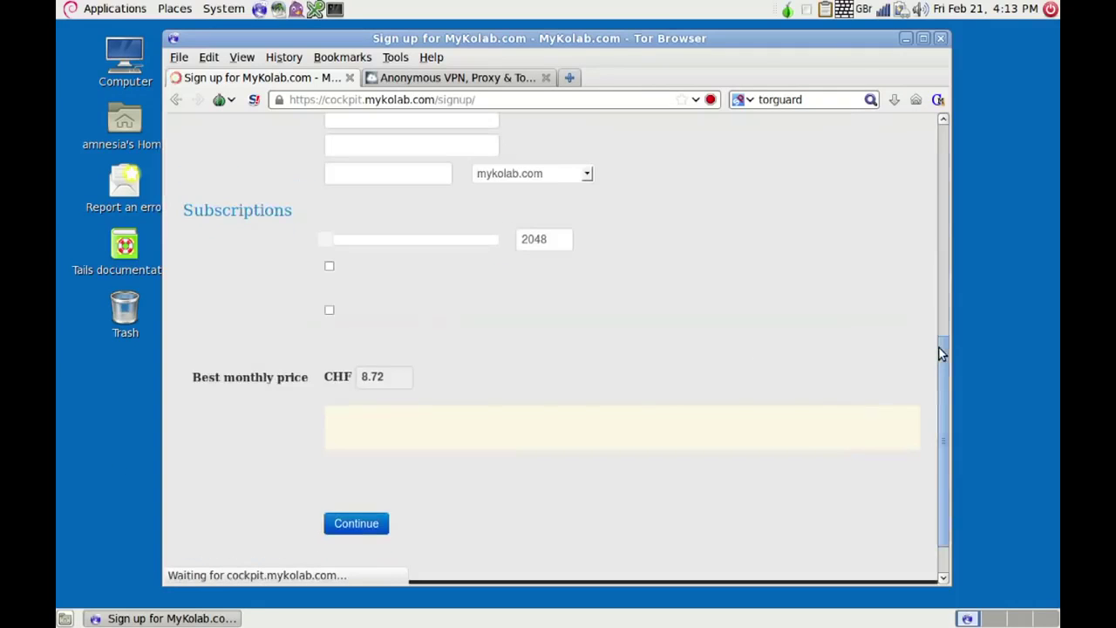
pyautogui.click(942, 300)
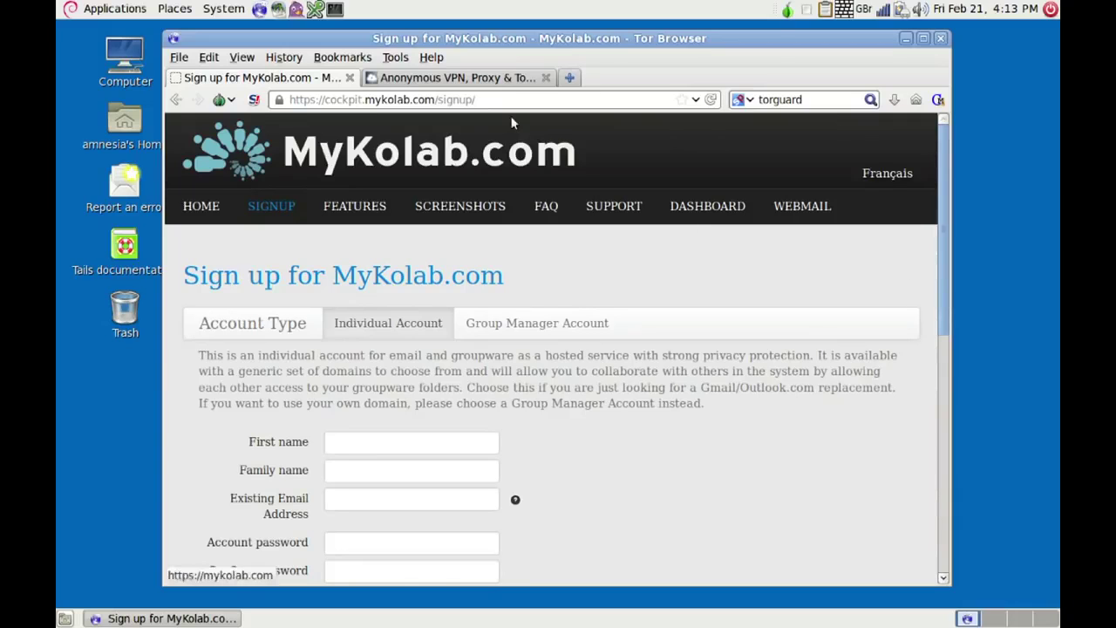
pyautogui.click(446, 78)
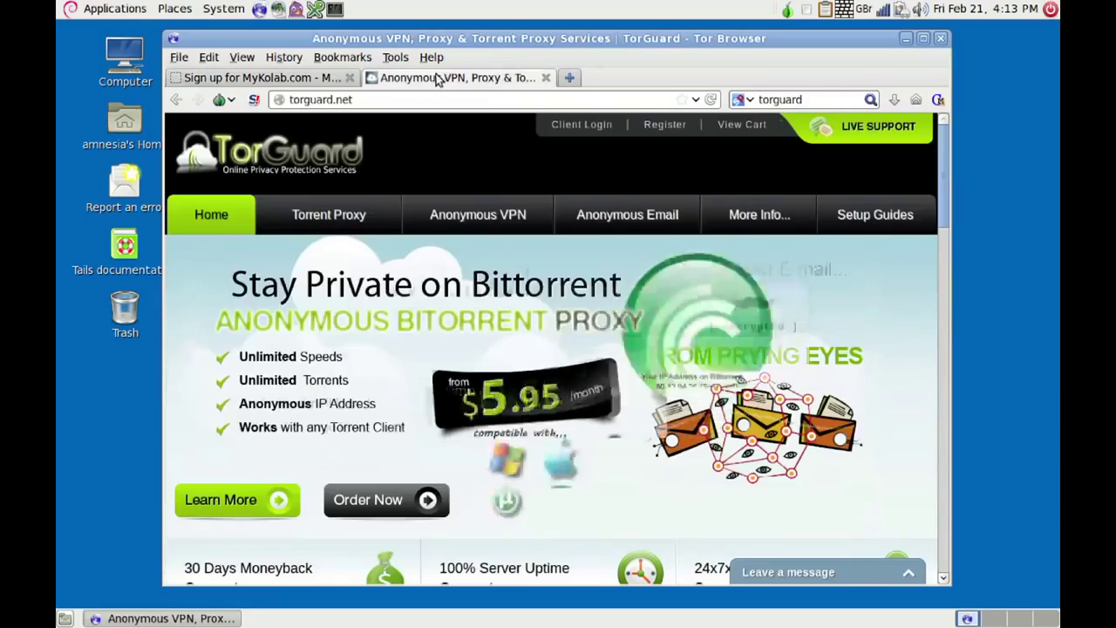
pyautogui.click(660, 215)
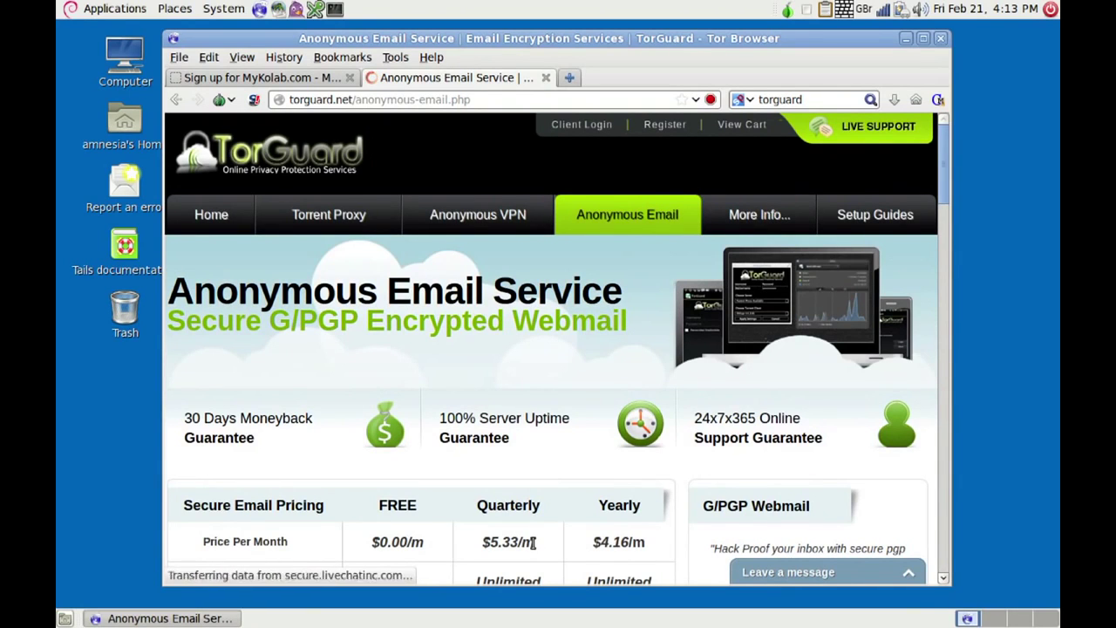
pyautogui.click(907, 40)
pyautogui.click(277, 10)
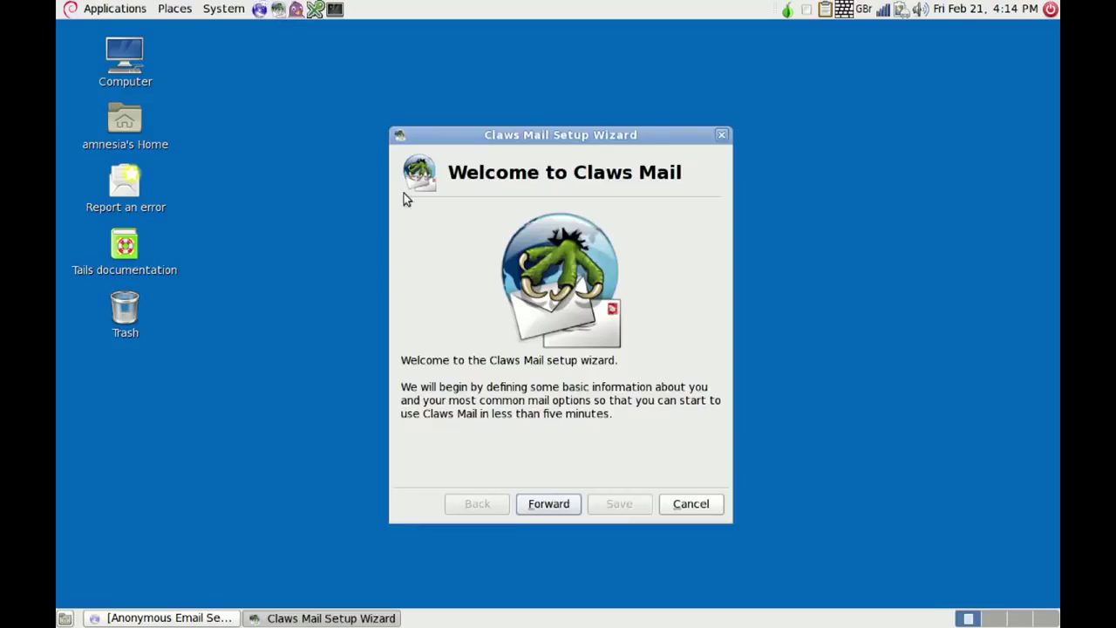
# - In the wizard's About You page, enter your name and MyKolab email address, then continue
pyautogui.click(541, 504)
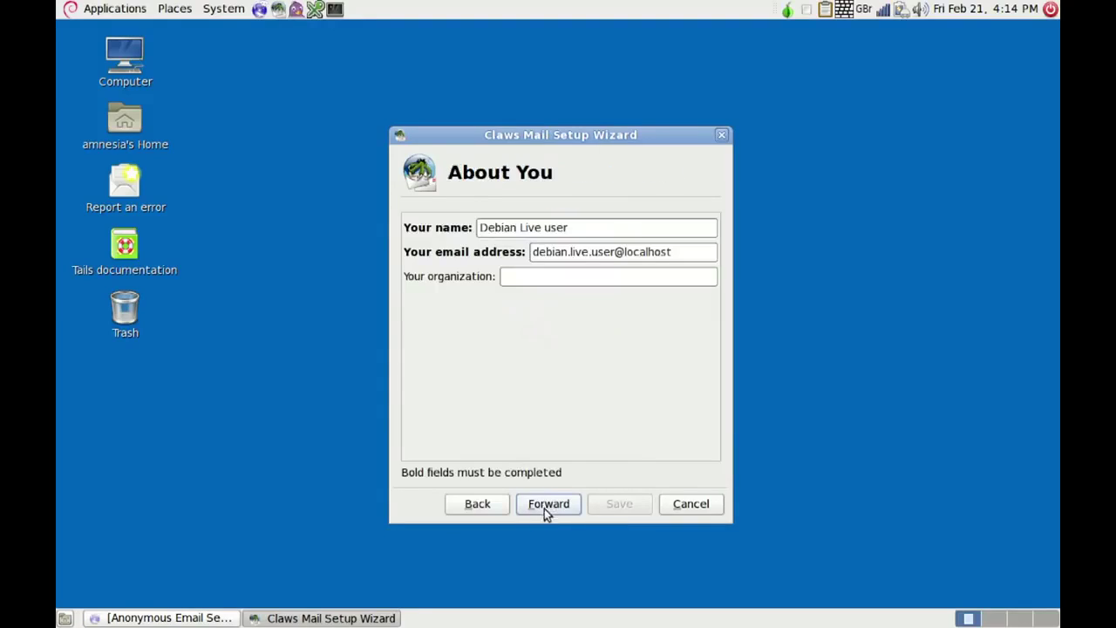
pyautogui.click(579, 228)
pyautogui.hotkey('ctrl', 'shift', 'Left')
pyautogui.hotkey('ctrl', 'shift', 'Left')
pyautogui.press('BackSpace')
pyautogui.press('BackSpace')
pyautogui.press('BackSpace')
pyautogui.press('BackSpace')
pyautogui.press('BackSpace')
pyautogui.press('BackSpace')
pyautogui.press('BackSpace')
pyautogui.press('BackSpace')
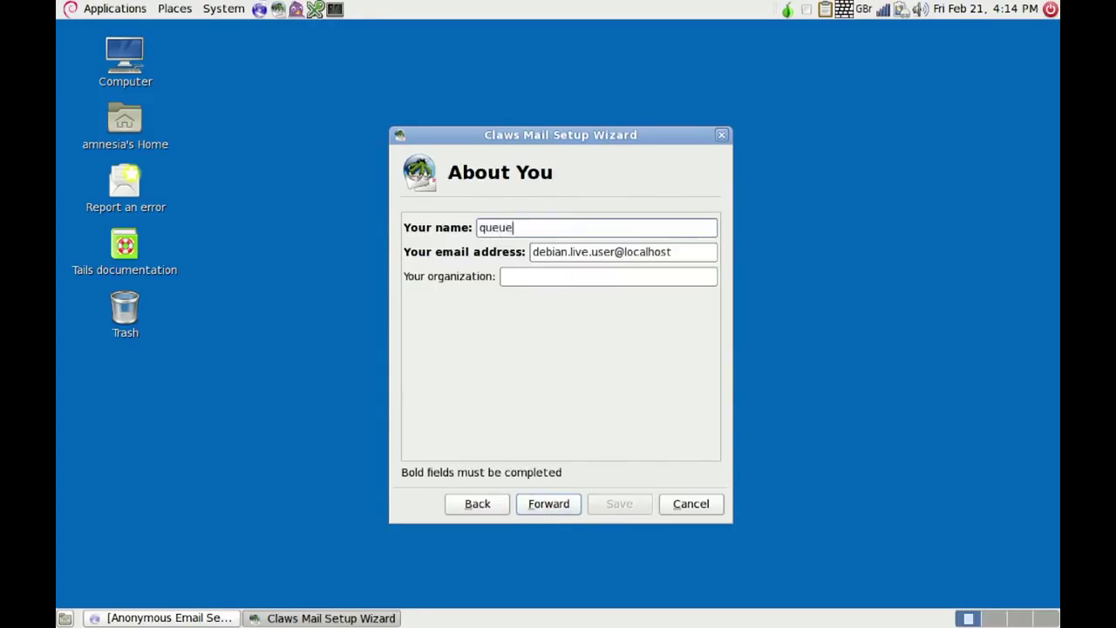
pyautogui.click(682, 252)
pyautogui.press('BackSpace')
pyautogui.press('BackSpace')
pyautogui.press('BackSpace')
pyautogui.press('BackSpace')
pyautogui.press('BackSpace')
pyautogui.press('BackSpace')
pyautogui.press('BackSpace')
pyautogui.press('BackSpace')
pyautogui.press('BackSpace')
pyautogui.press('BackSpace')
pyautogui.press('BackSpace')
pyautogui.press('BackSpace')
pyautogui.press('BackSpace')
pyautogui.press('BackSpace')
pyautogui.press('BackSpace')
pyautogui.press('BackSpace')
pyautogui.press('BackSpace')
pyautogui.press('BackSpace')
pyautogui.press('BackSpace')
pyautogui.press('BackSpace')
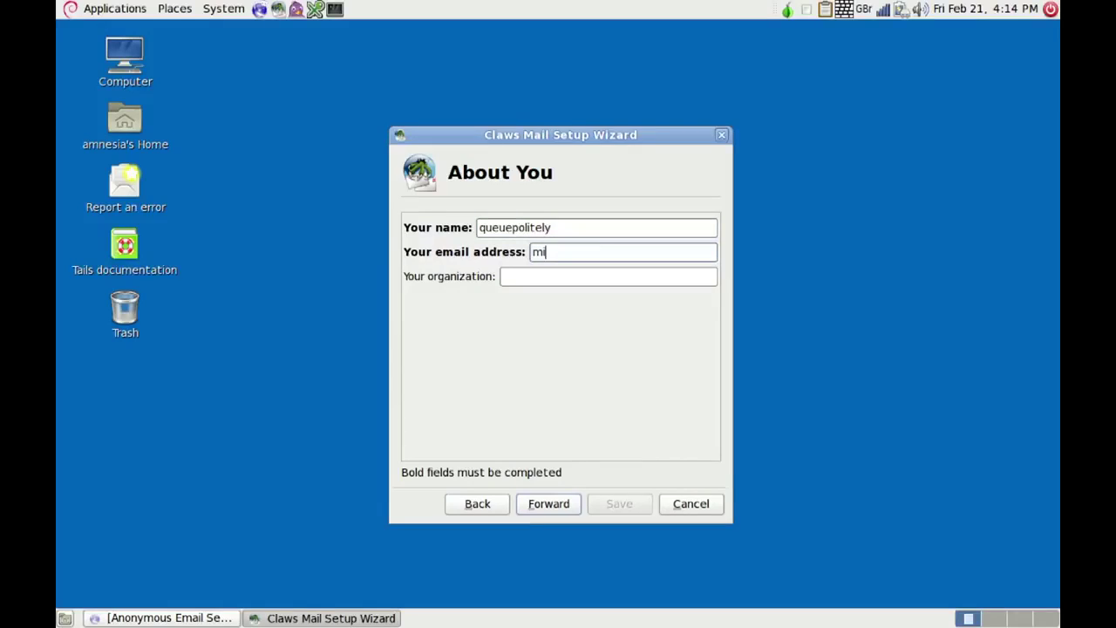
pyautogui.click(550, 506)
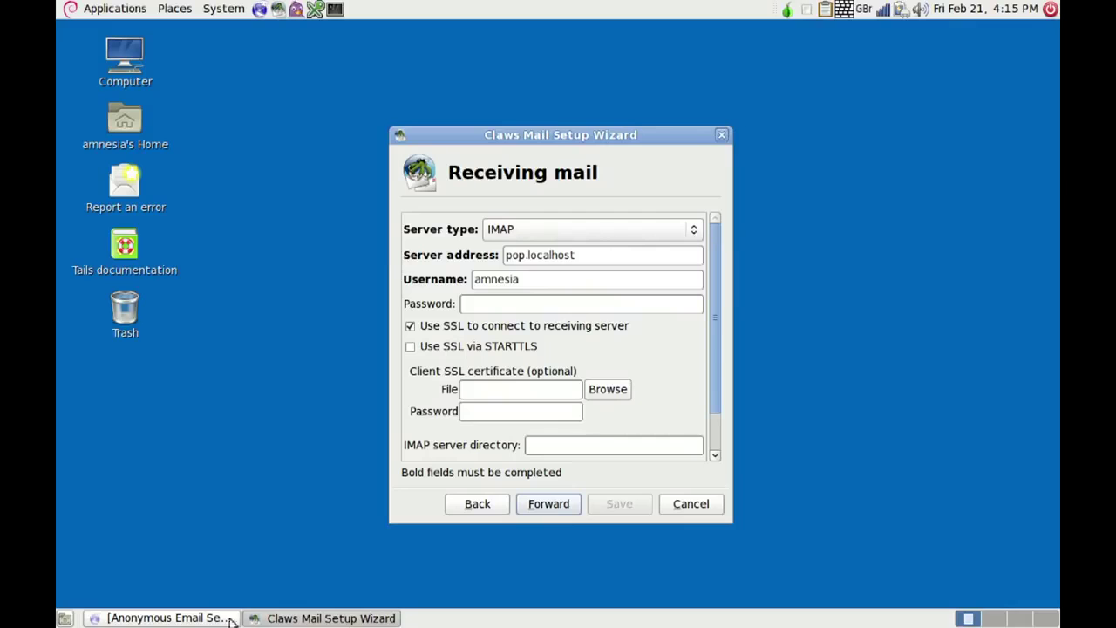
# - Look up MyKolab's GNU/Linux Thunderbird settings for imap.mykolab.com with STARTTLS, then minimize the browser
pyautogui.click(191, 618)
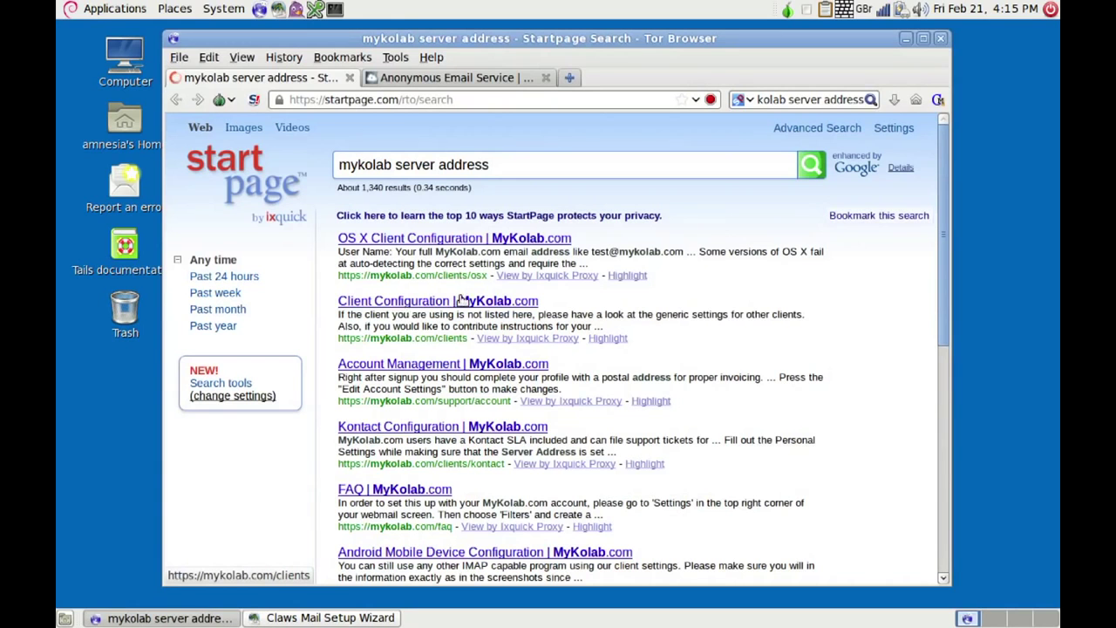
pyautogui.click(399, 302)
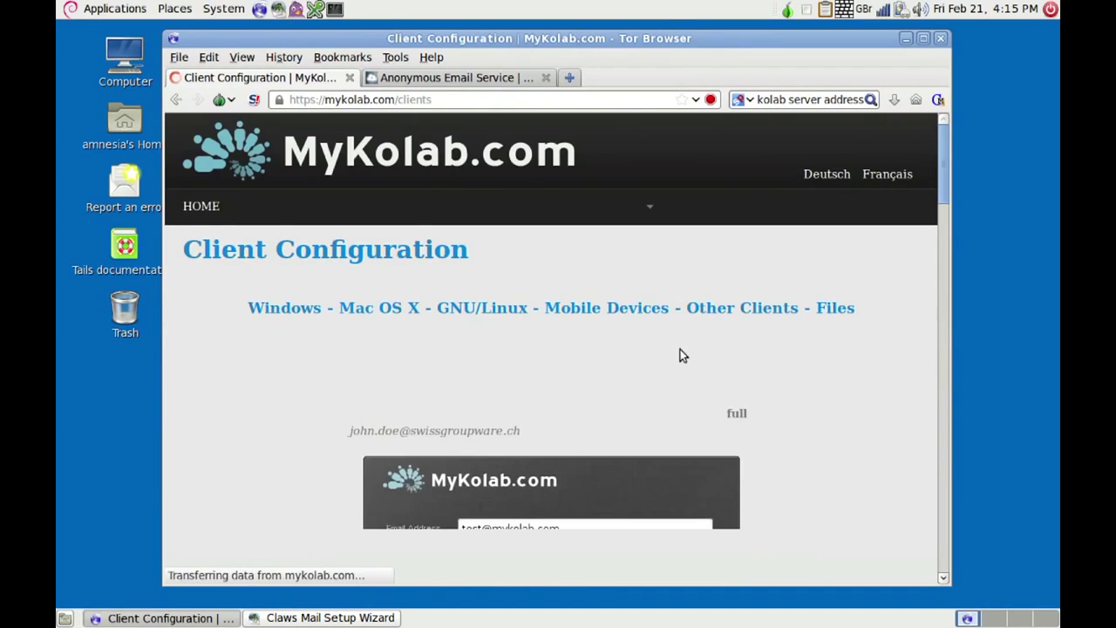
pyautogui.click(471, 315)
pyautogui.click(420, 232)
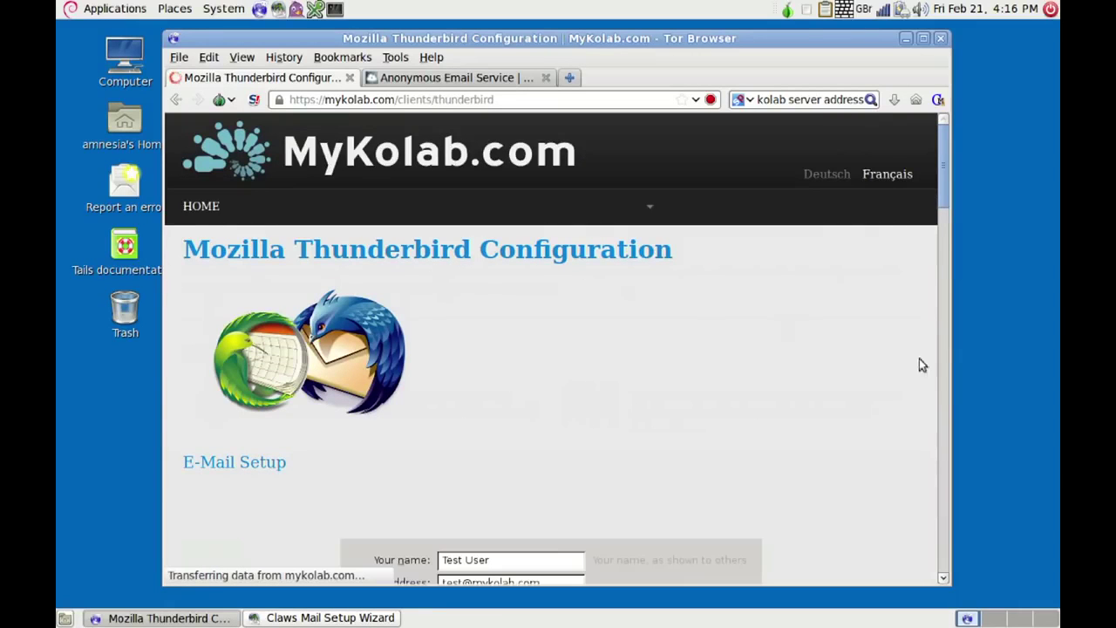
pyautogui.click(945, 270)
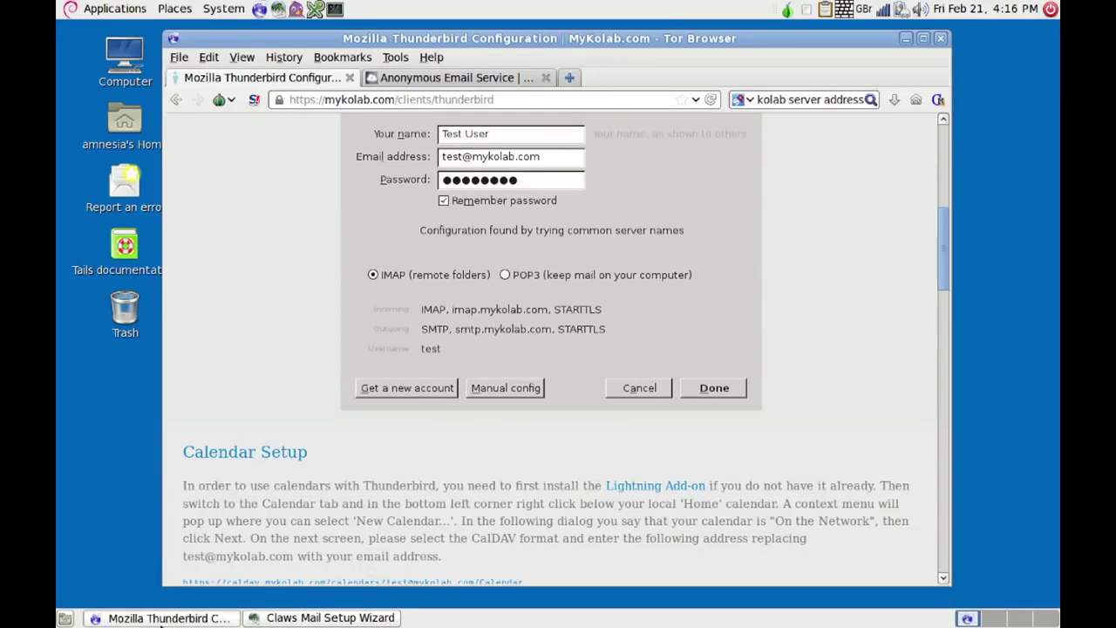
pyautogui.click(158, 619)
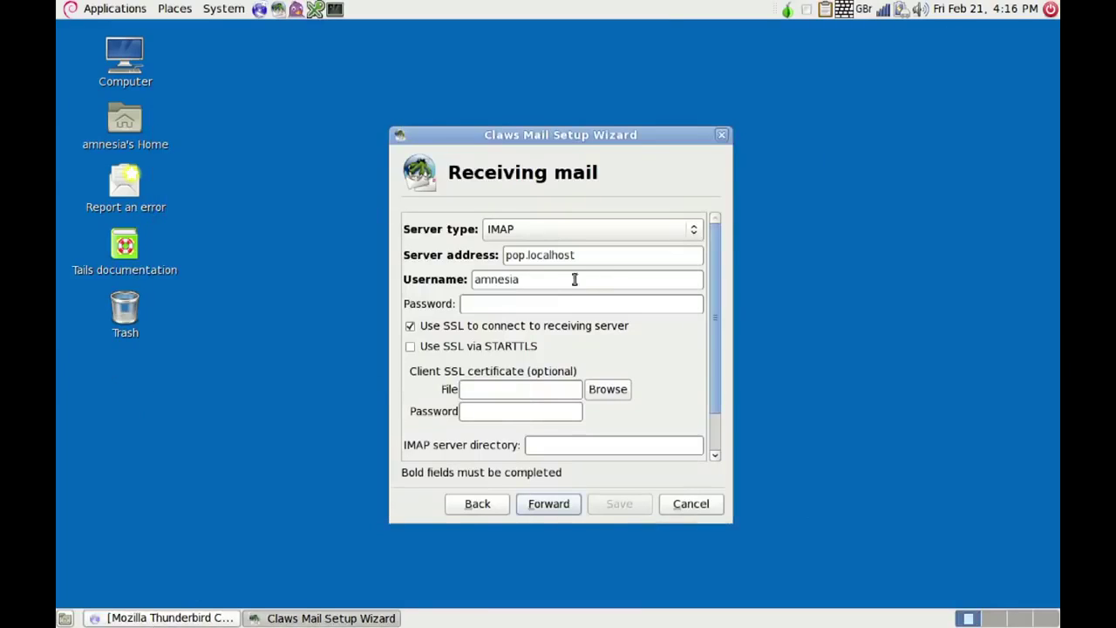
# - Set the server address to imap.mykolab.com and enter your MyKolab username and password
pyautogui.click(592, 258)
pyautogui.press('BackSpace')
pyautogui.press('BackSpace')
pyautogui.press('BackSpace')
pyautogui.press('BackSpace')
pyautogui.press('BackSpace')
pyautogui.press('BackSpace')
pyautogui.press('BackSpace')
pyautogui.press('BackSpace')
pyautogui.press('BackSpace')
pyautogui.press('BackSpace')
pyautogui.press('BackSpace')
pyautogui.press('BackSpace')
pyautogui.press('BackSpace')
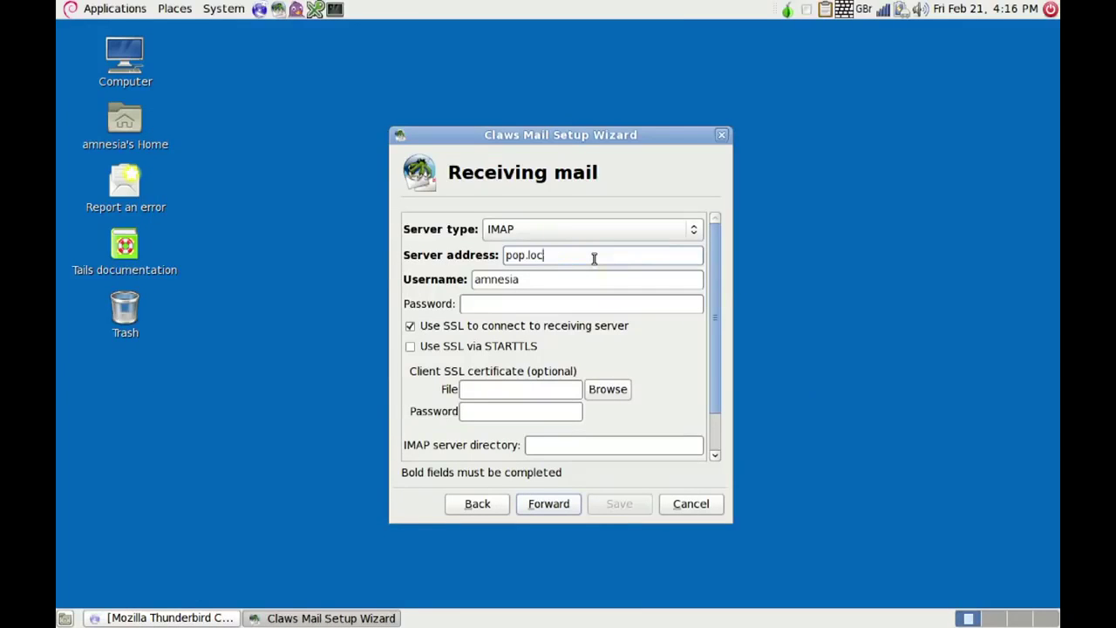
pyautogui.write('imap.mykolab.com')
pyautogui.press('Tab')
pyautogui.click(549, 283)
pyautogui.press('BackSpace')
pyautogui.press('BackSpace')
pyautogui.press('BackSpace')
pyautogui.press('BackSpace')
pyautogui.press('BackSpace')
pyautogui.press('BackSpace')
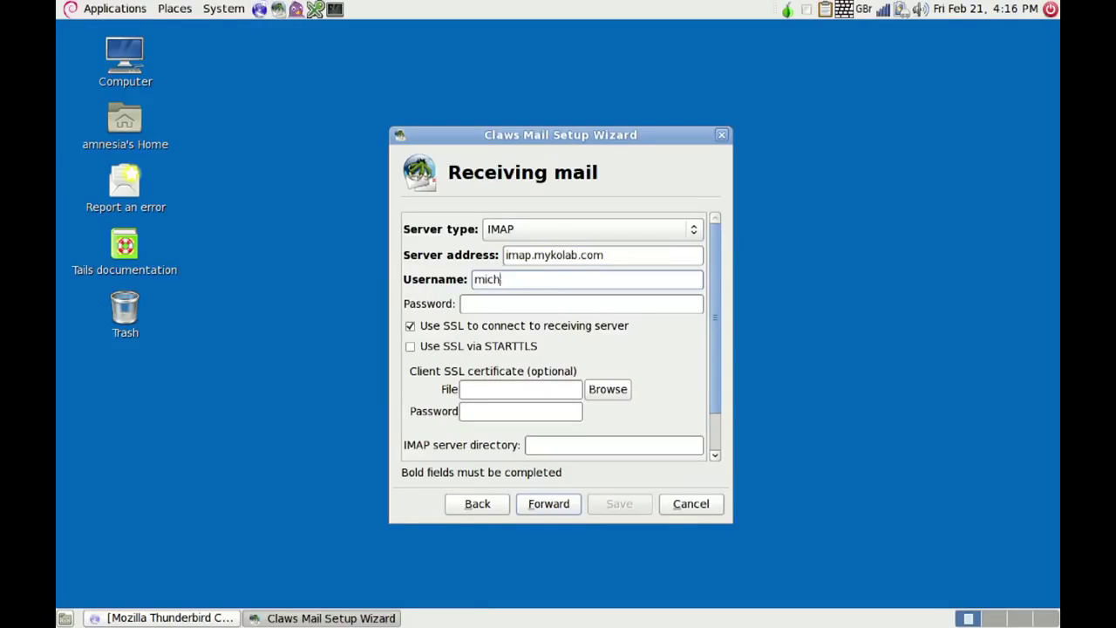
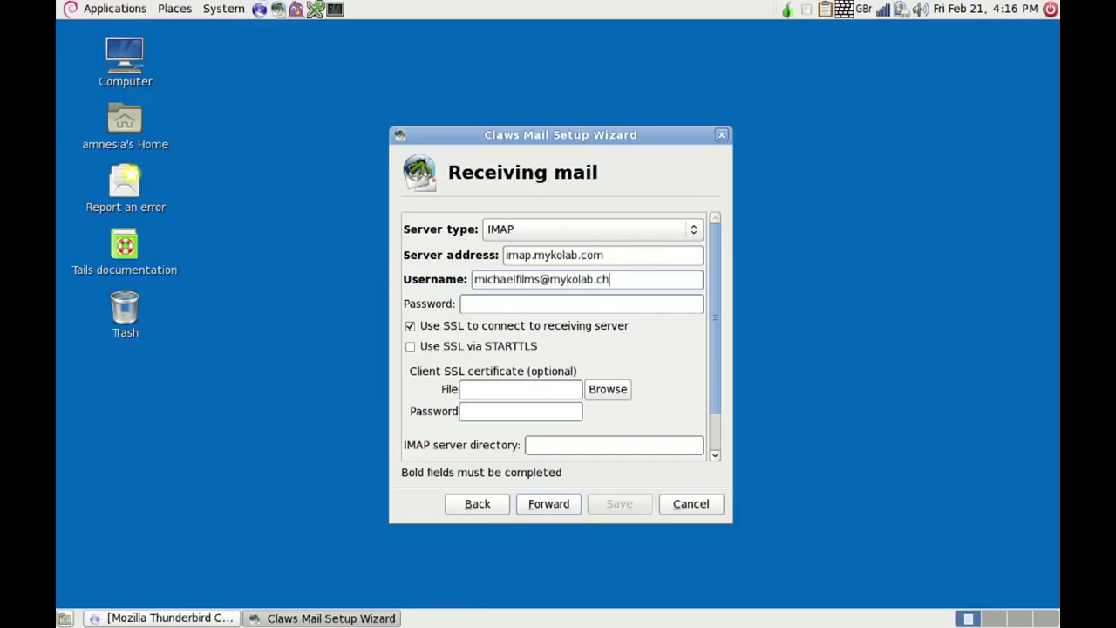
pyautogui.press('Tab')
pyautogui.write('*********')
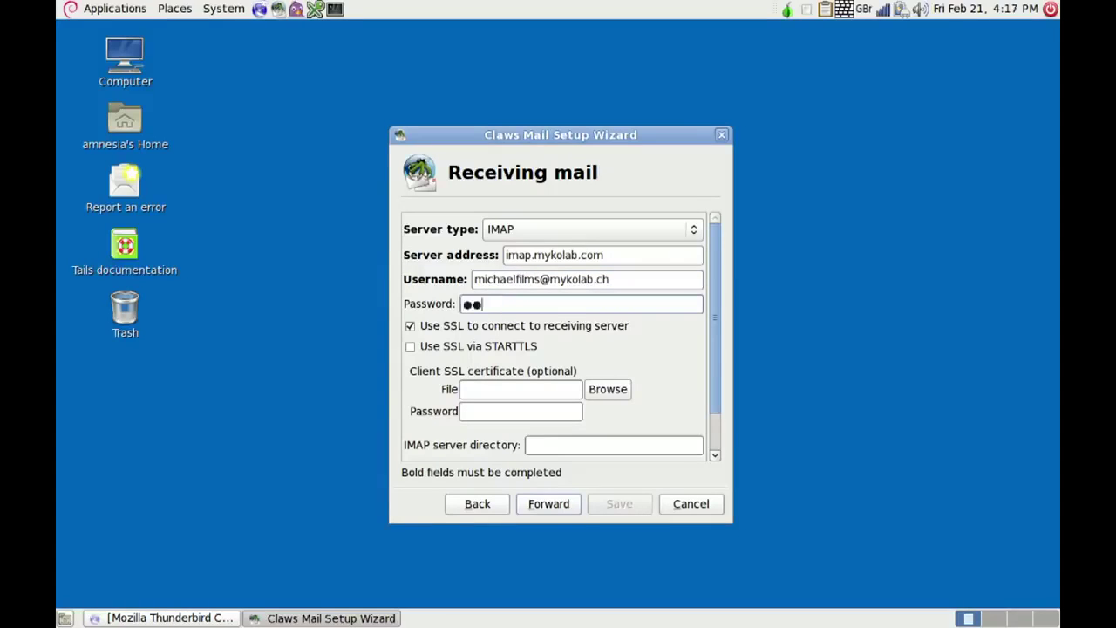
pyautogui.write('******')
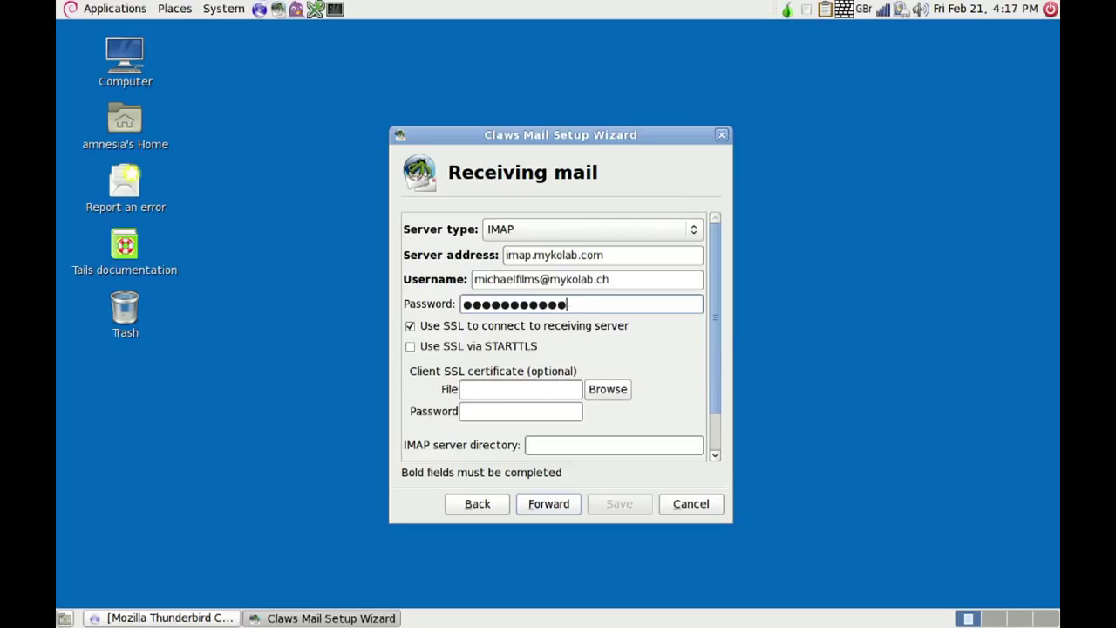
# - Enable SSL via STARTTLS and enter imap.mykolab.com as the IMAP server directory
pyautogui.click(409, 347)
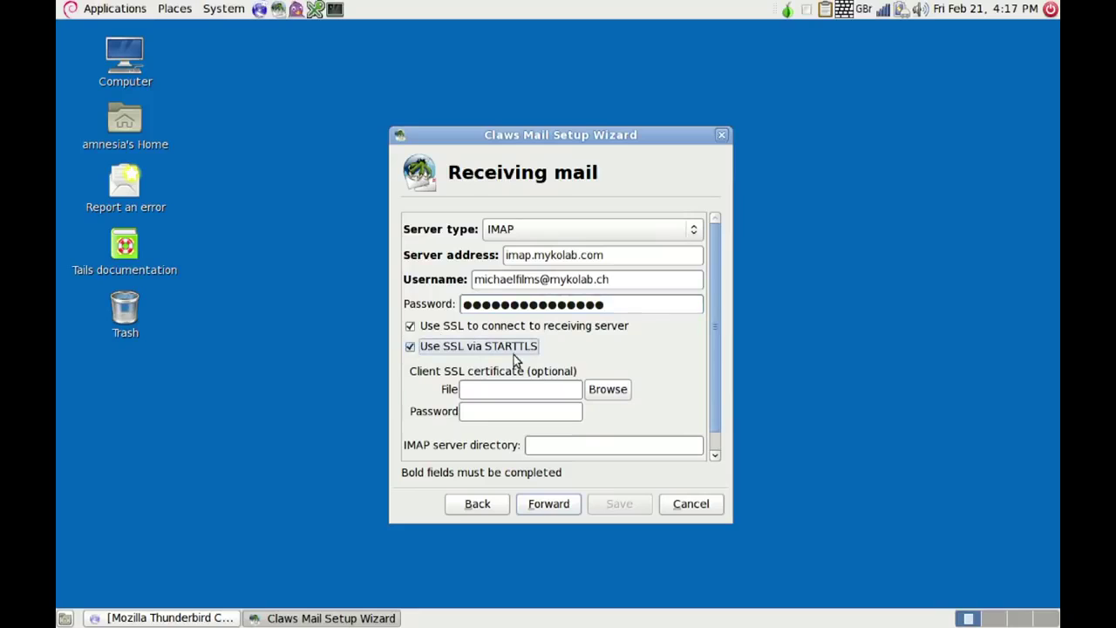
pyautogui.click(563, 445)
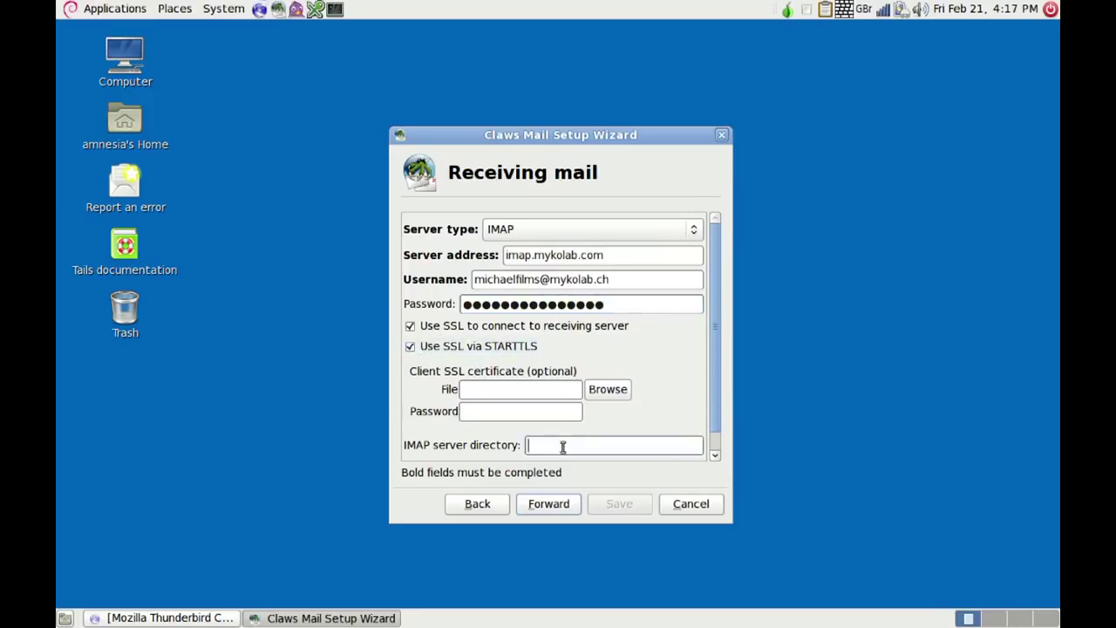
pyautogui.write('imap.mykolab.com')
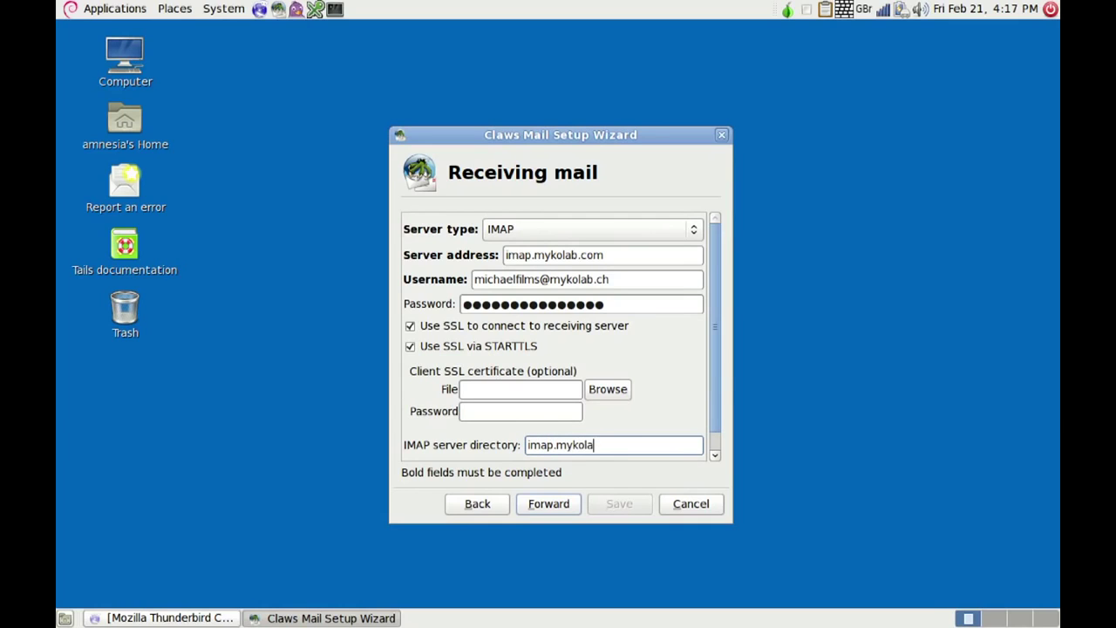